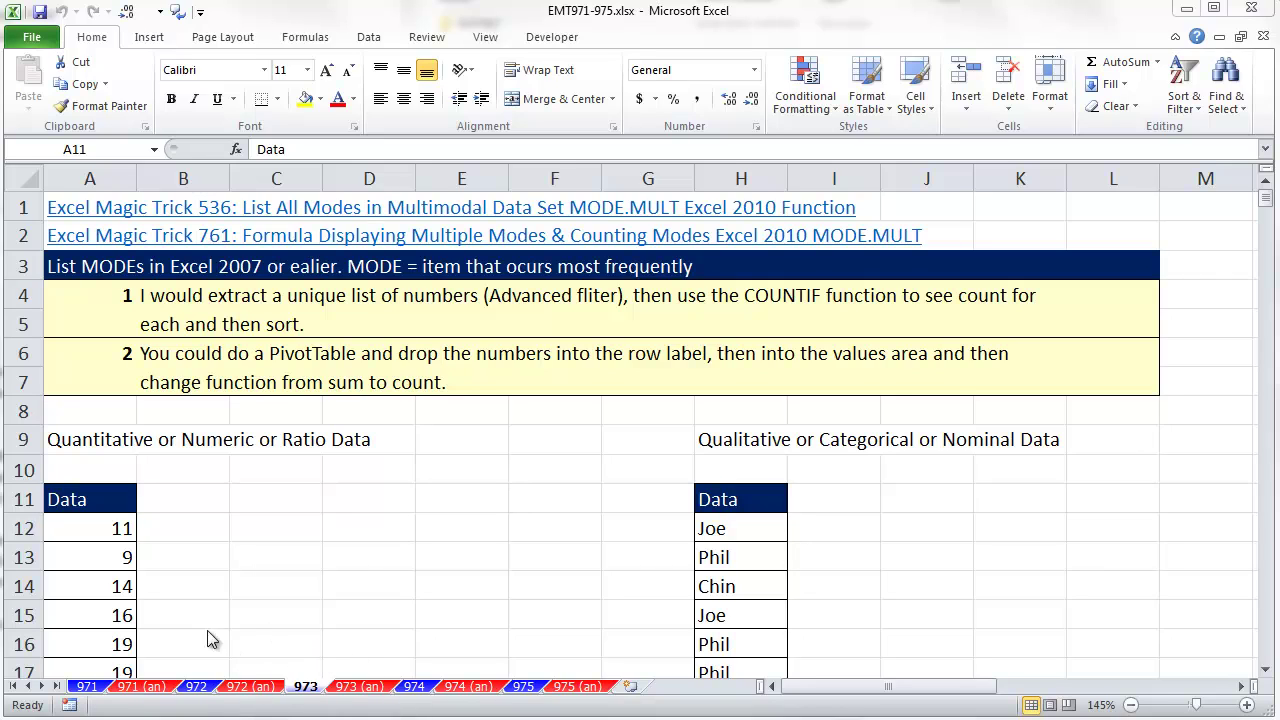
Inspect the numeric Data list, jumping from header A11 to row 405 and back
{"action": "left_click", "coordinate": [612, 18]}
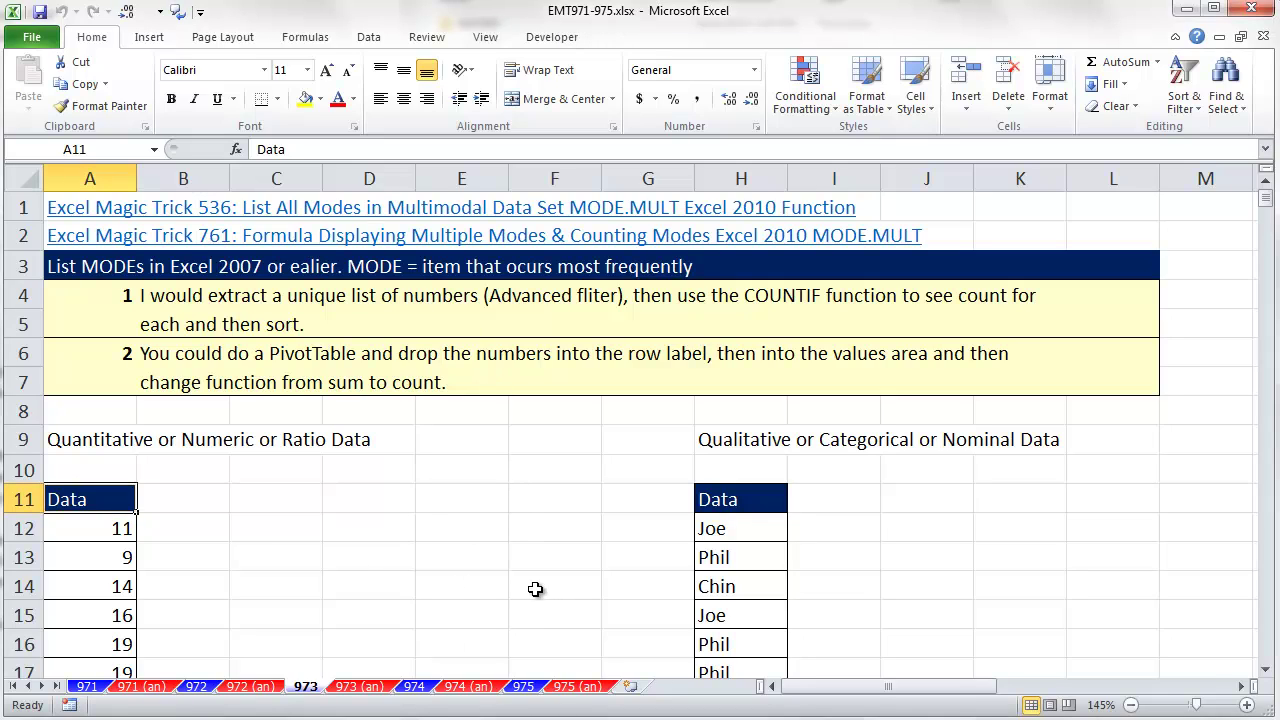
{"action": "left_click", "coordinate": [398, 474]}
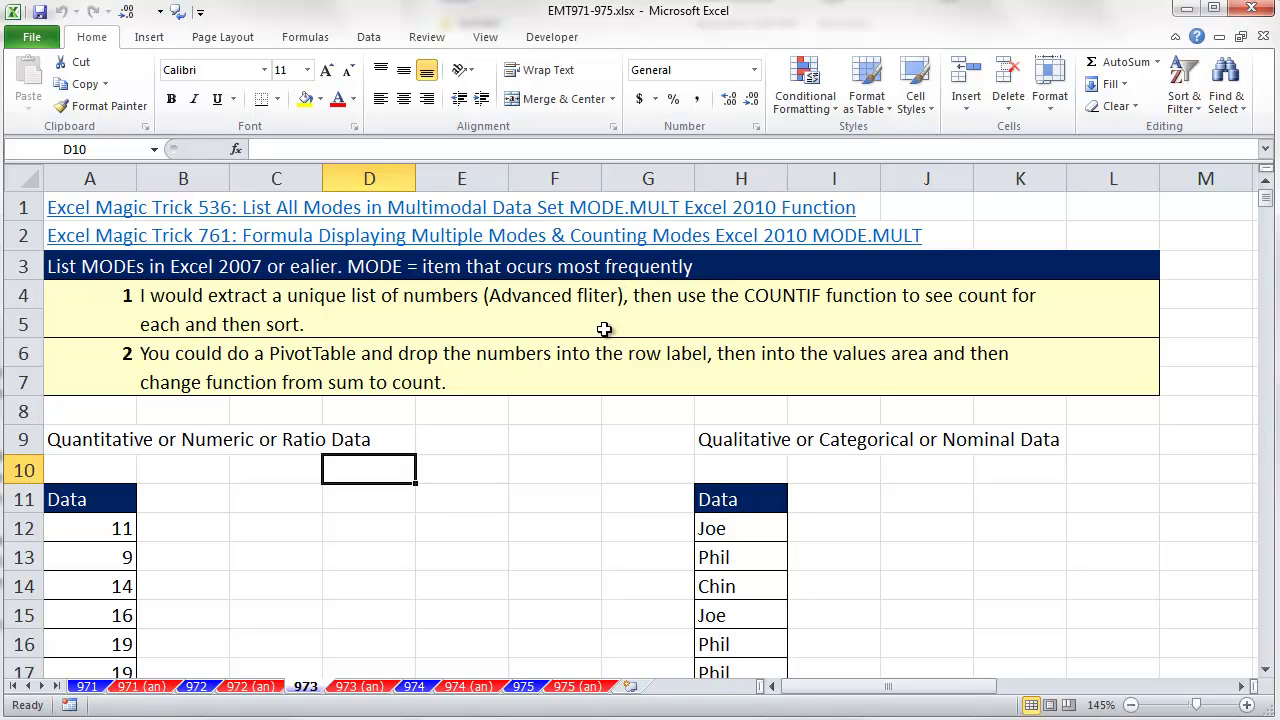
{"action": "left_click_drag", "start_coordinate": [106, 527], "coordinate": [114, 614]}
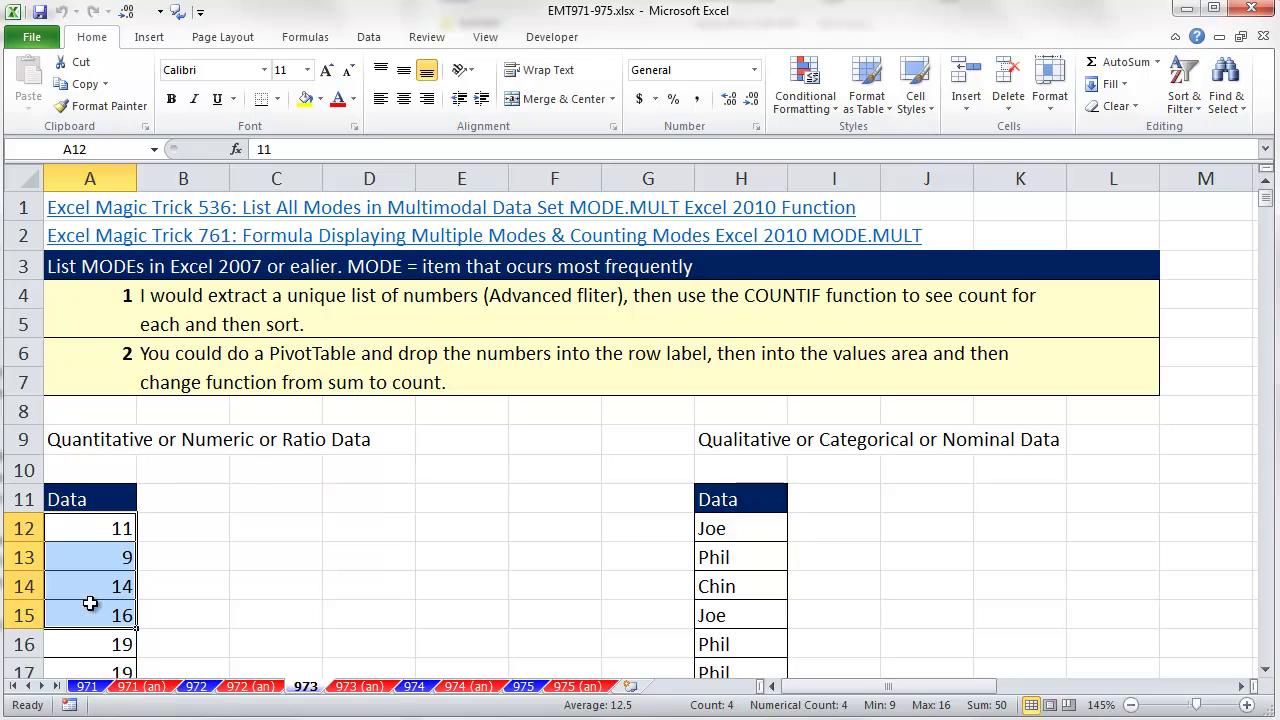
{"action": "left_click", "coordinate": [107, 528]}
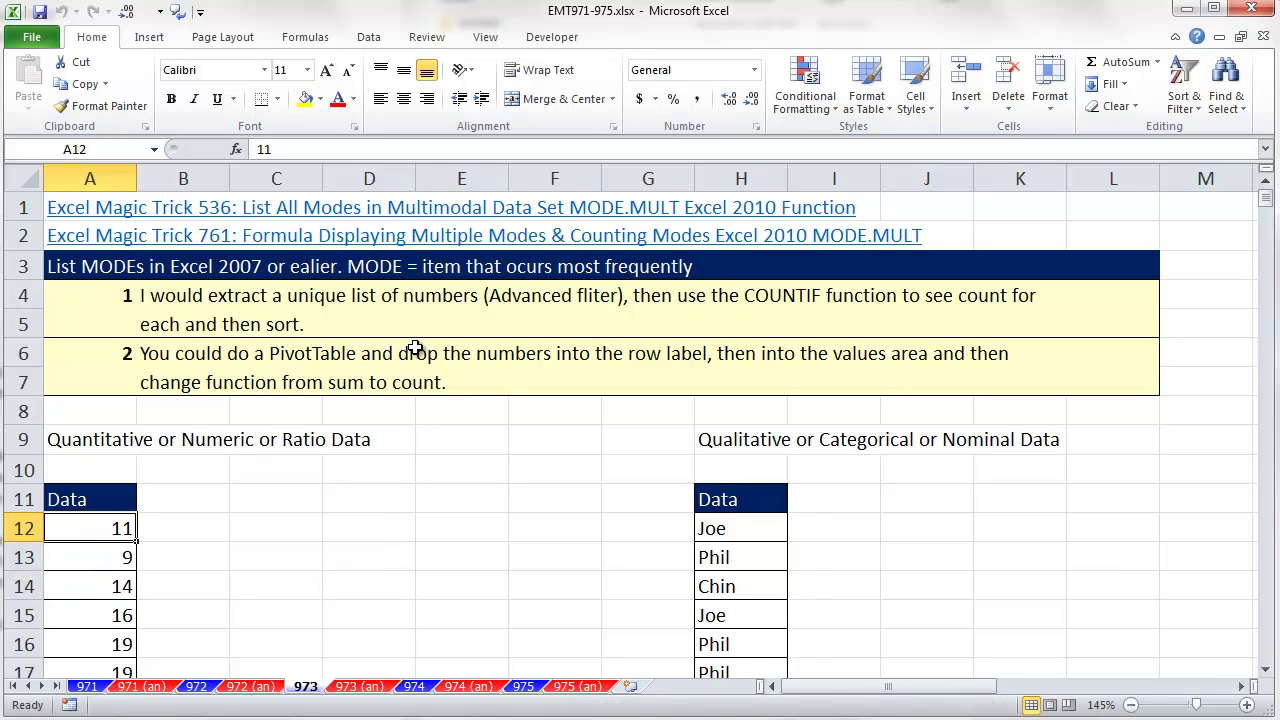
{"action": "left_click", "coordinate": [100, 495]}
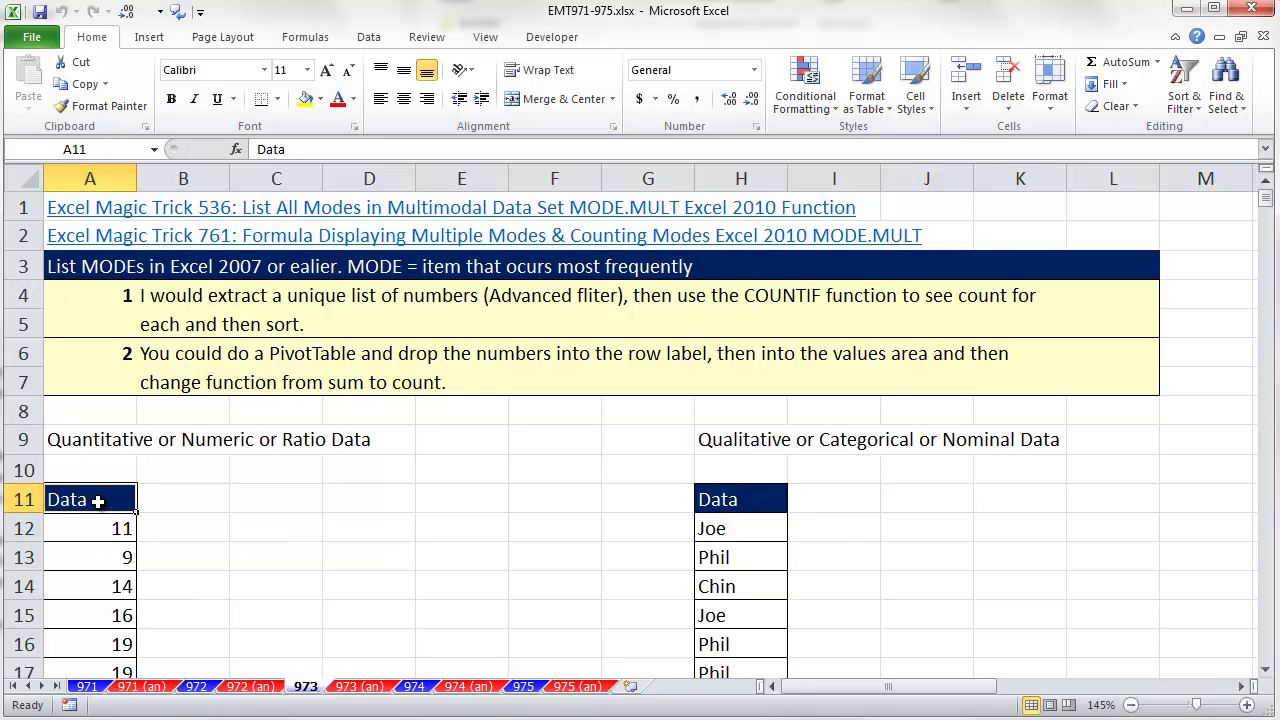
{"action": "key", "text": "ctrl+Down"}
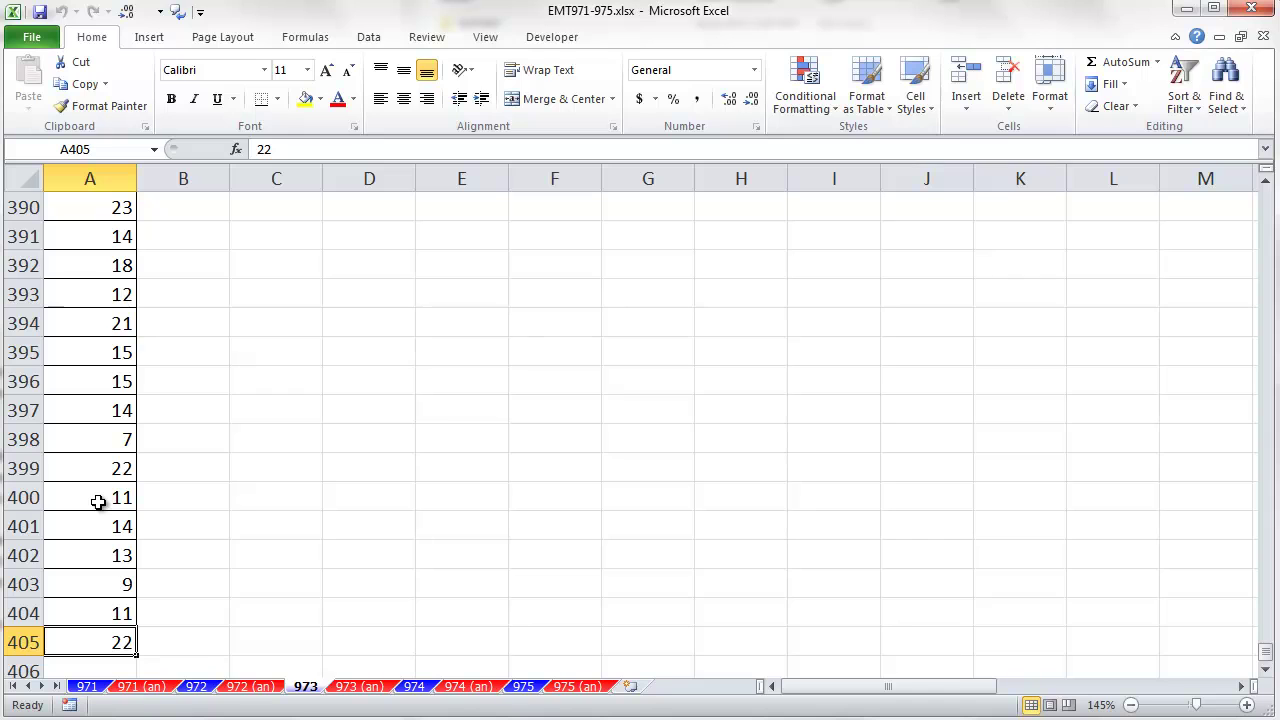
{"action": "key", "text": "ctrl+Up"}
{"action": "scroll", "coordinate": [95, 500], "scroll_direction": "up", "scroll_amount": 3}
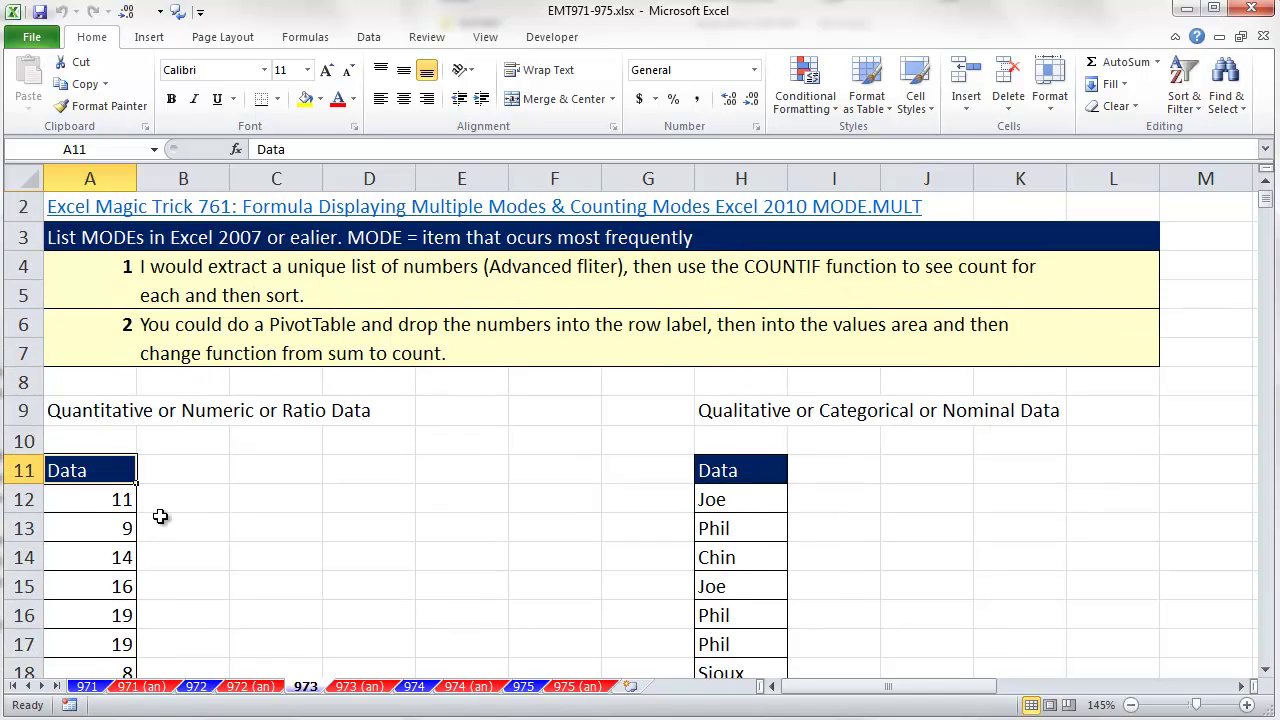
Open Create PivotTable for the numeric Data range A11:A405 with Alt, N, V, T
{"action": "left_click", "coordinate": [88, 507]}
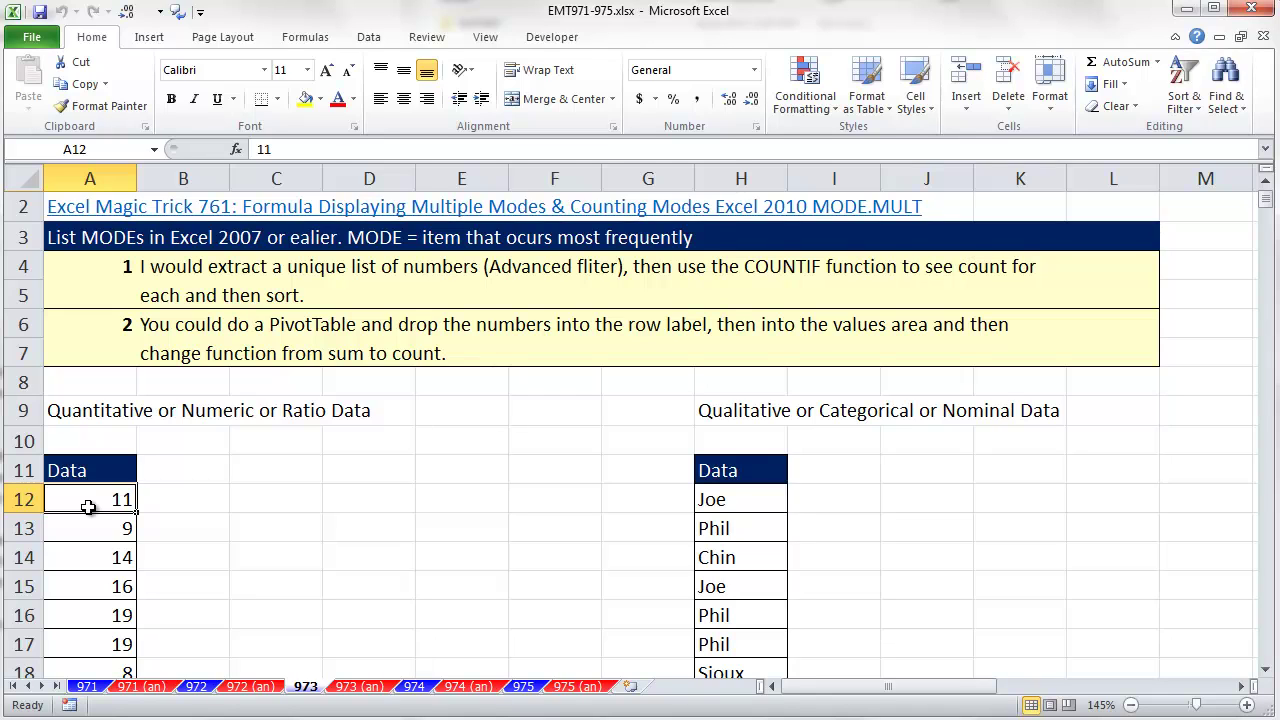
{"action": "left_click", "coordinate": [160, 38]}
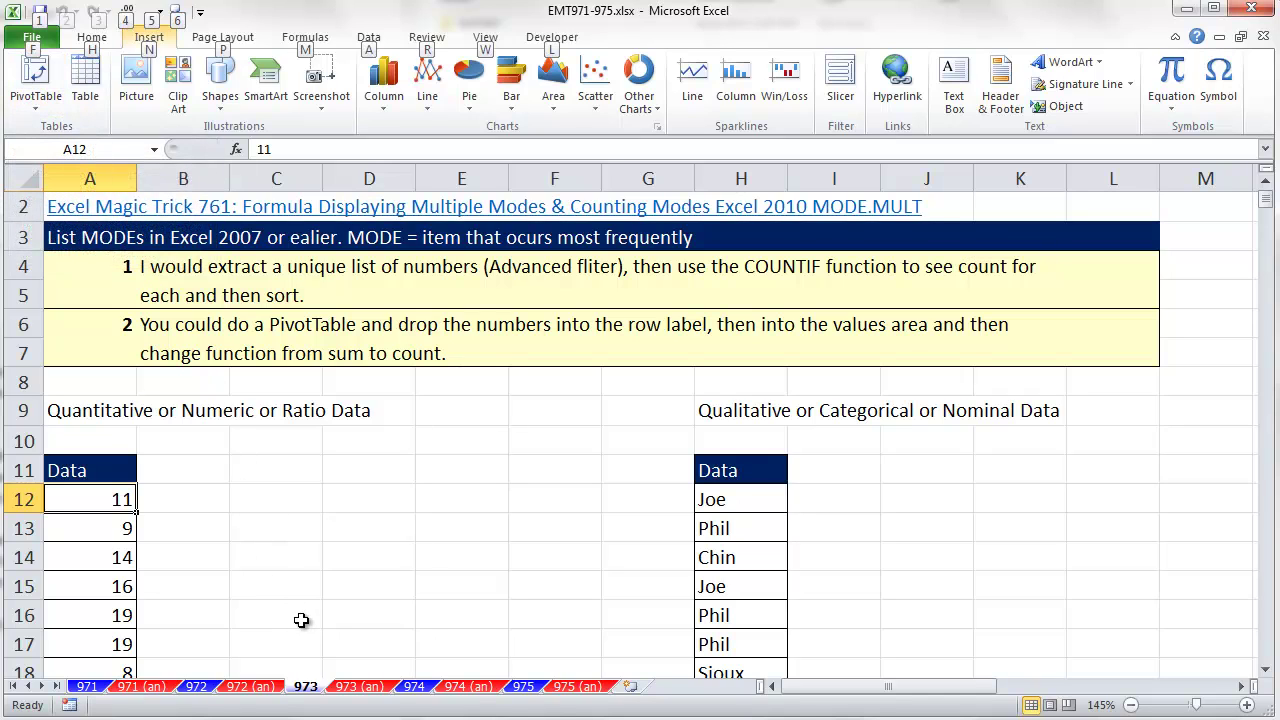
{"action": "type", "text": "t"}
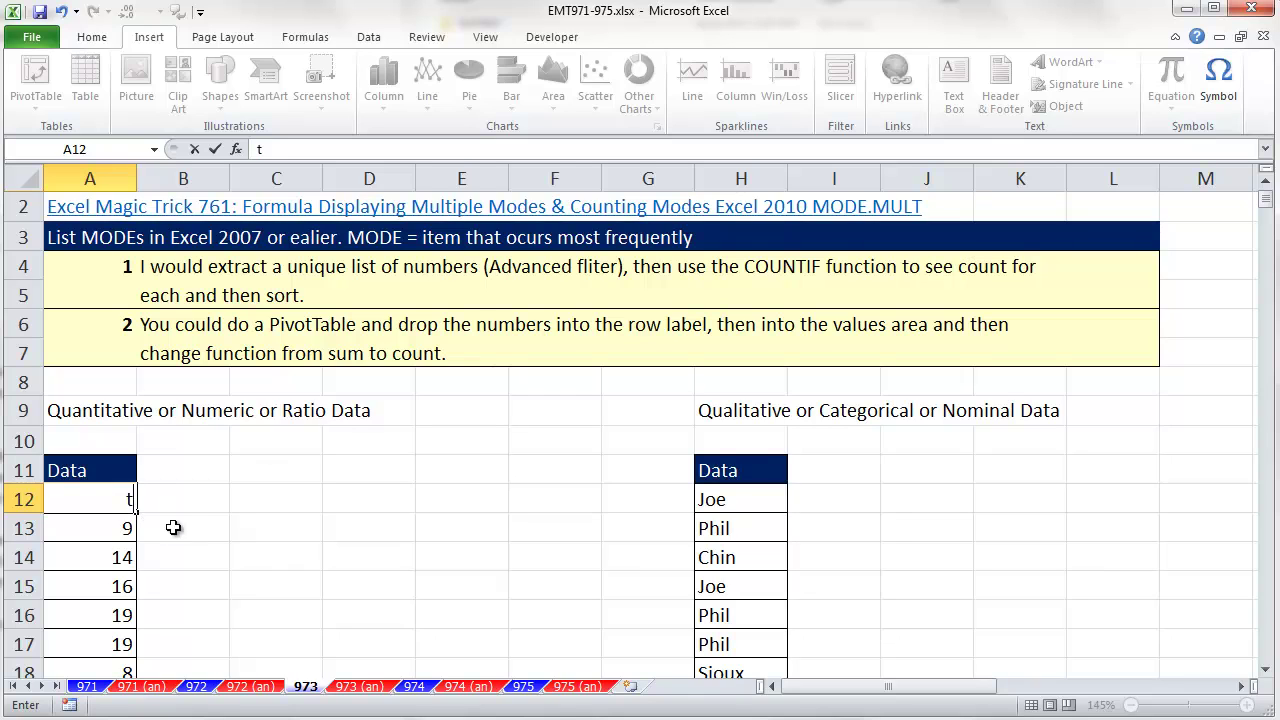
{"action": "key", "text": "Escape"}
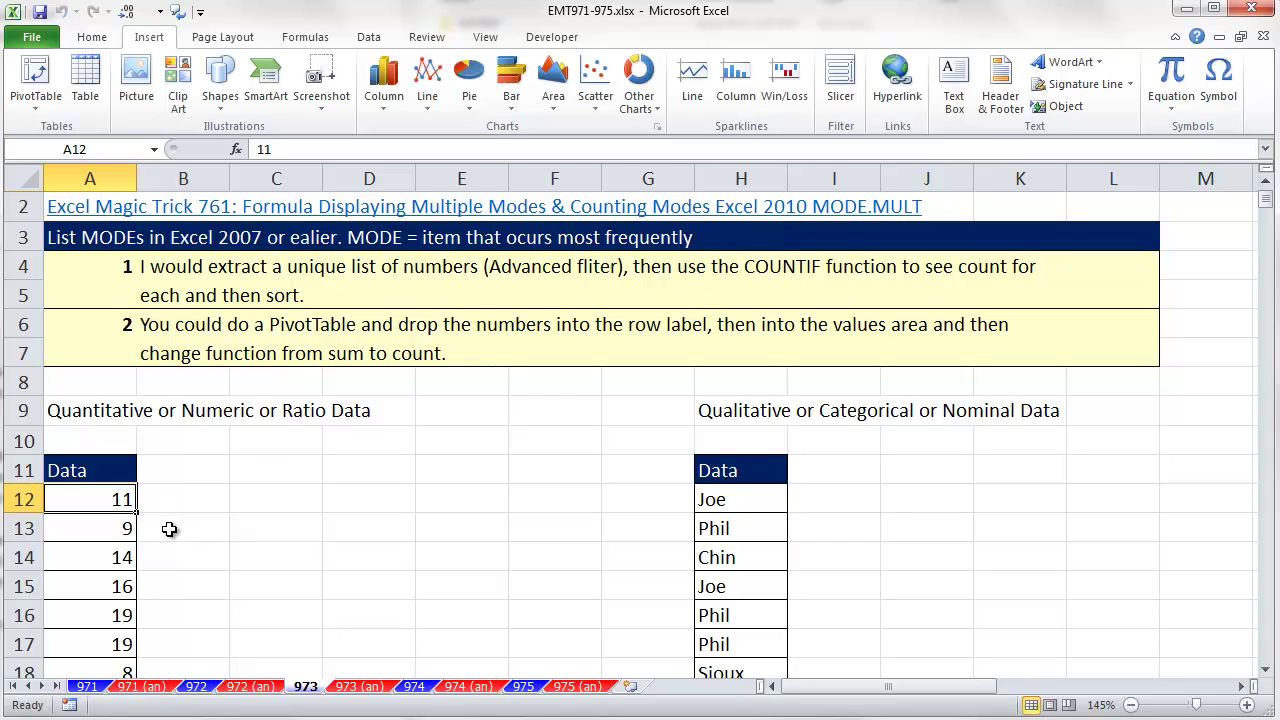
{"action": "key", "text": "alt"}
{"action": "key", "text": "n"}
{"action": "key", "text": "v"}
{"action": "key", "text": "t"}
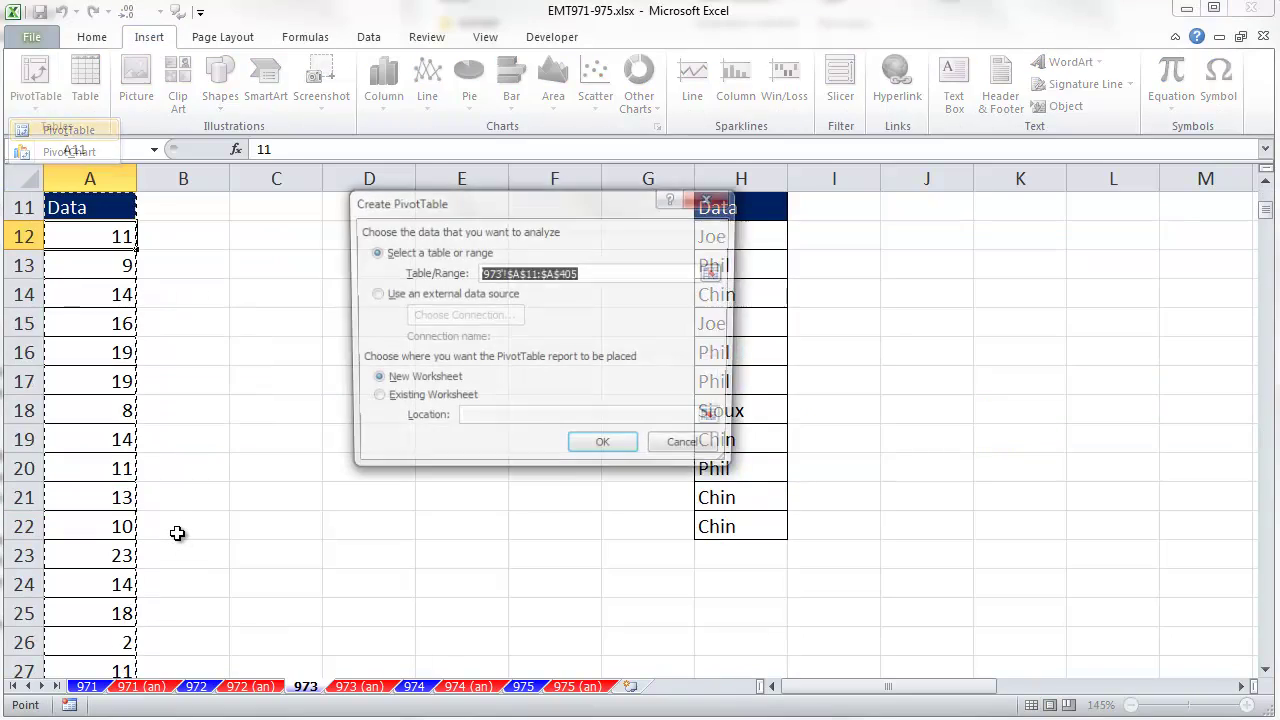
Set the PivotTable location to the existing worksheet at cell C11
{"action": "left_click", "coordinate": [373, 399]}
{"action": "scroll", "coordinate": [529, 404], "scroll_direction": "up", "scroll_amount": 2}
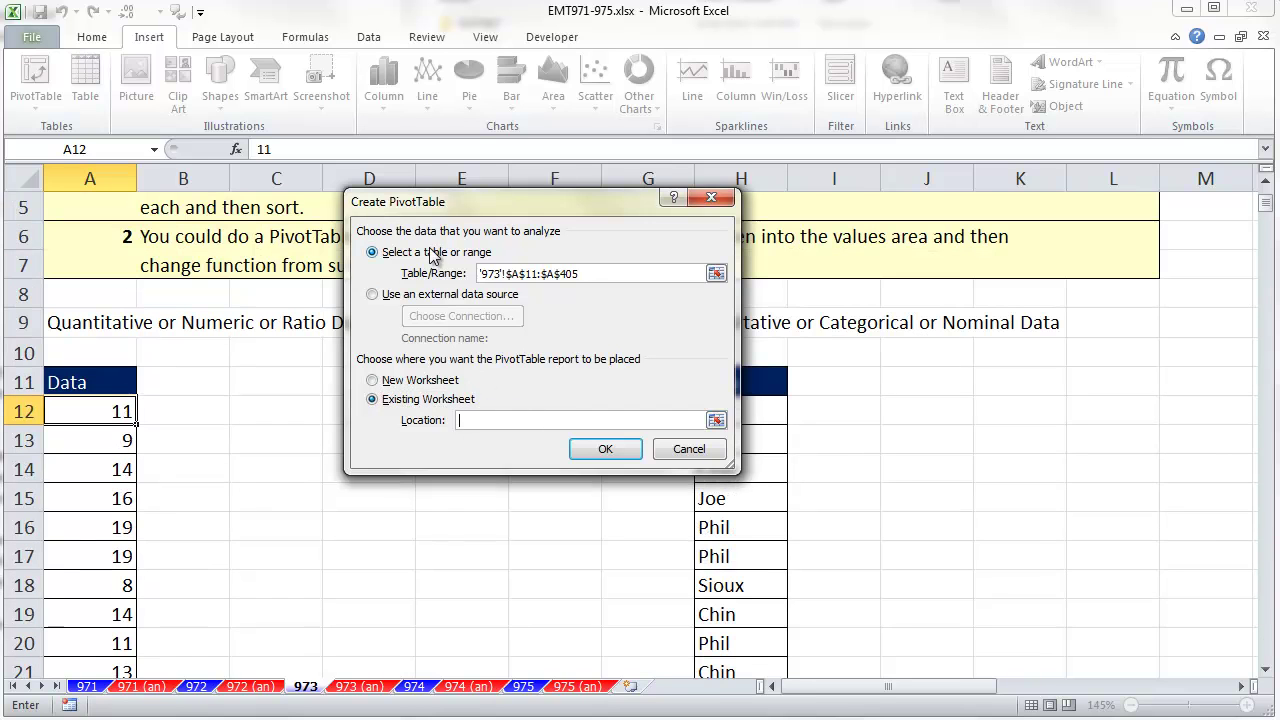
{"action": "left_click_drag", "start_coordinate": [362, 207], "coordinate": [565, 222]}
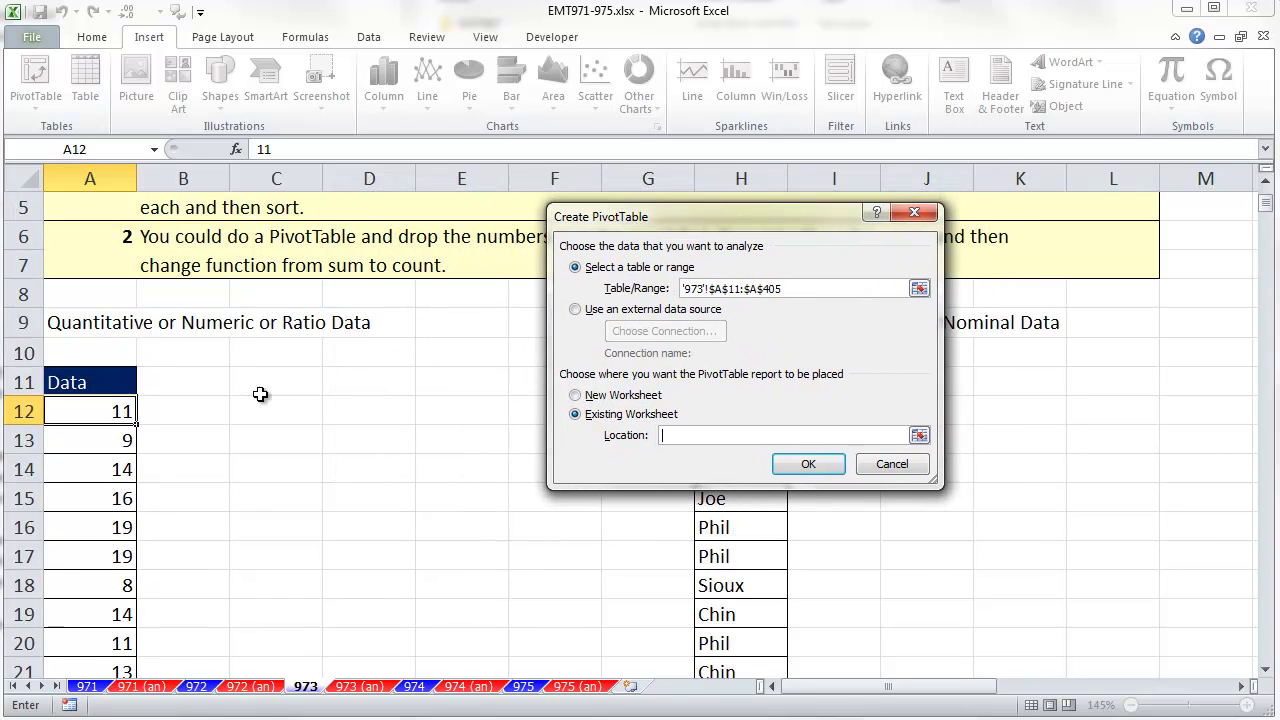
{"action": "left_click", "coordinate": [235, 389]}
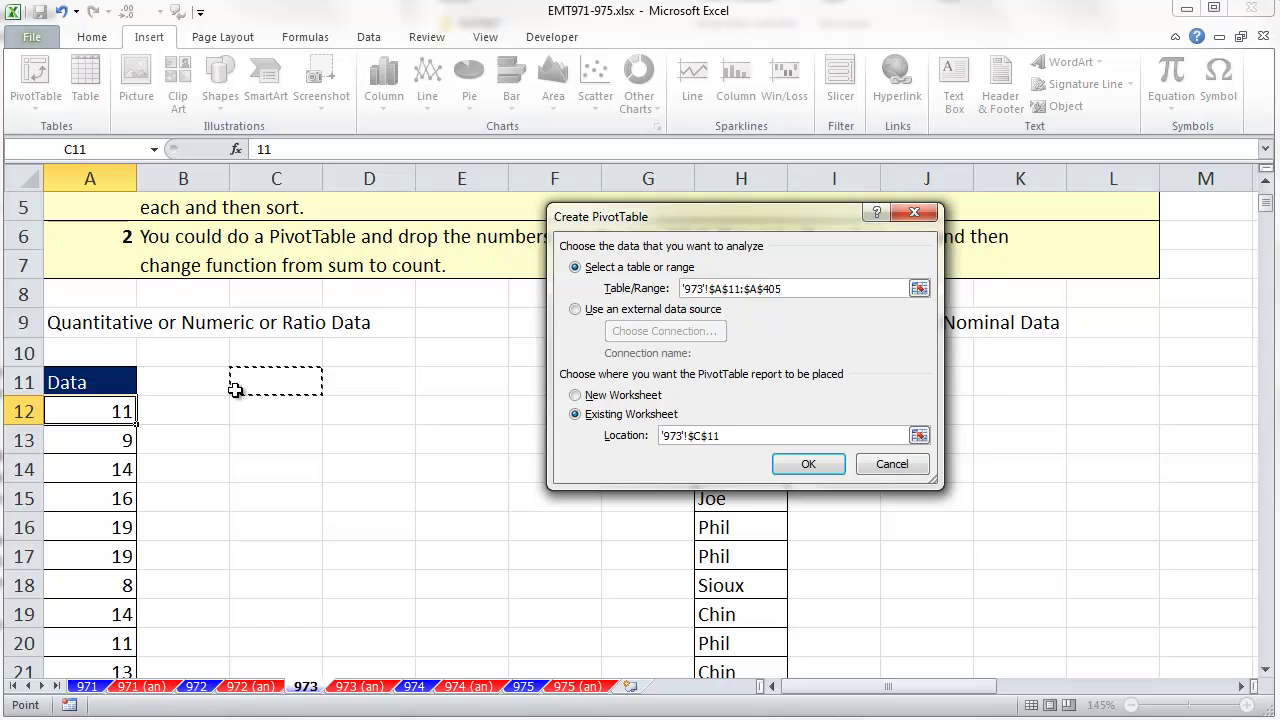
Create the PivotTable at C11 with Data as Row Labels and as Sum of Data values
{"action": "left_click", "coordinate": [808, 466]}
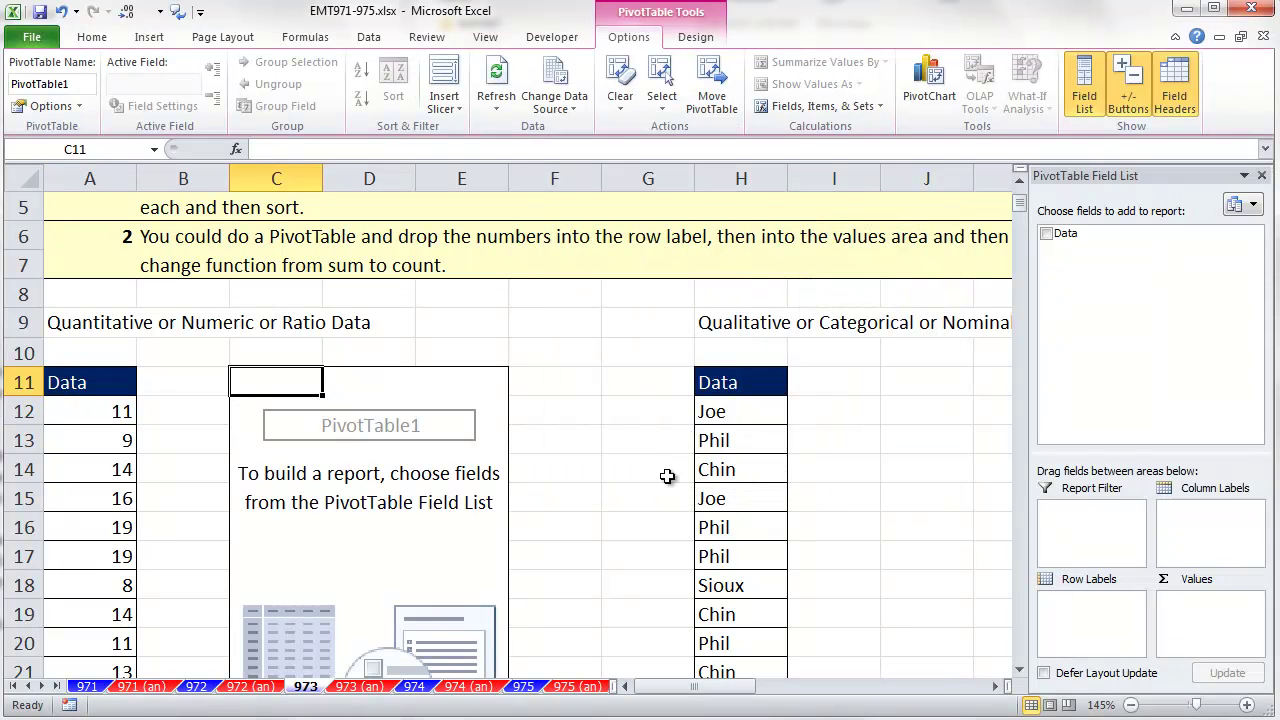
{"action": "left_click_drag", "start_coordinate": [1116, 177], "coordinate": [654, 214]}
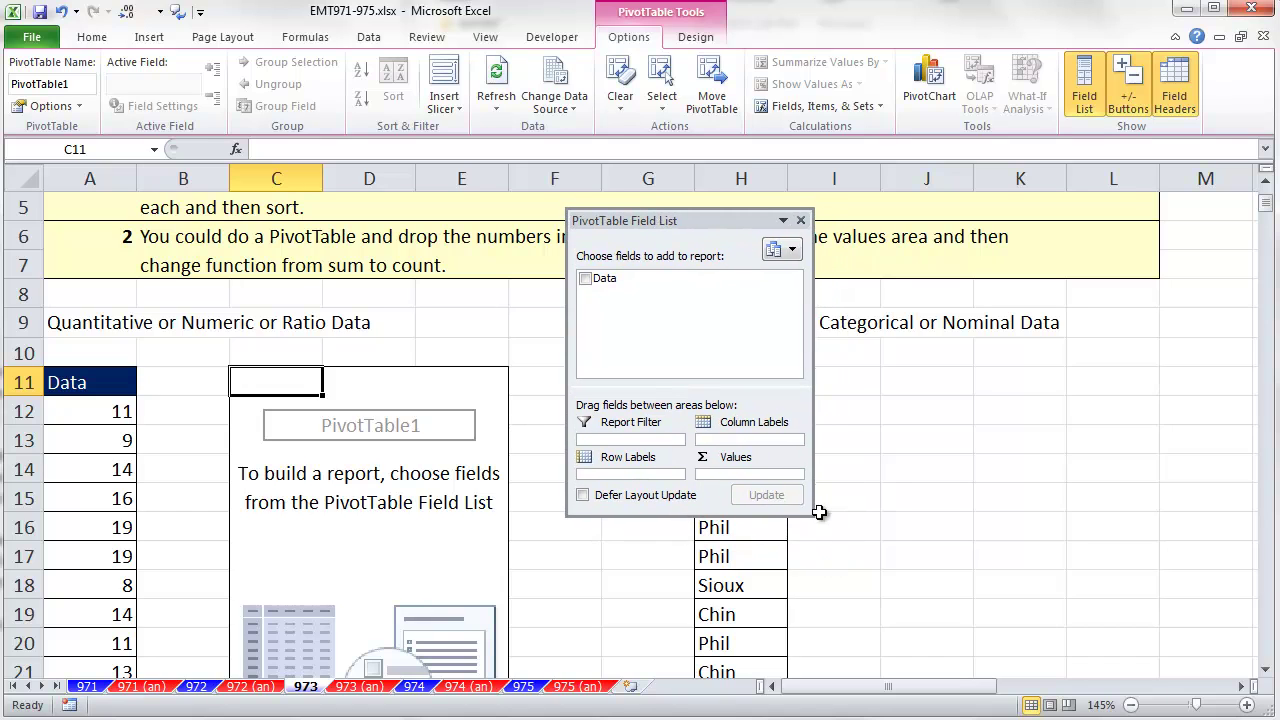
{"action": "left_click_drag", "start_coordinate": [814, 516], "coordinate": [845, 630]}
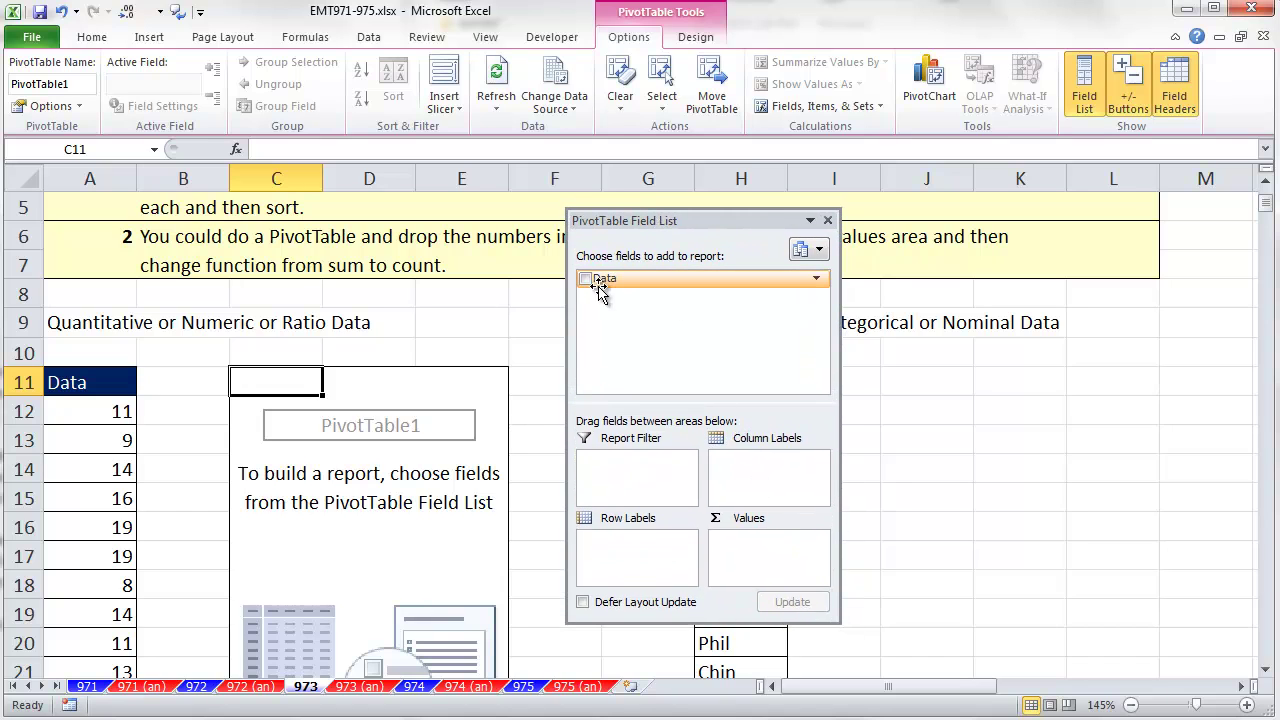
{"action": "left_click_drag", "start_coordinate": [598, 284], "coordinate": [626, 545]}
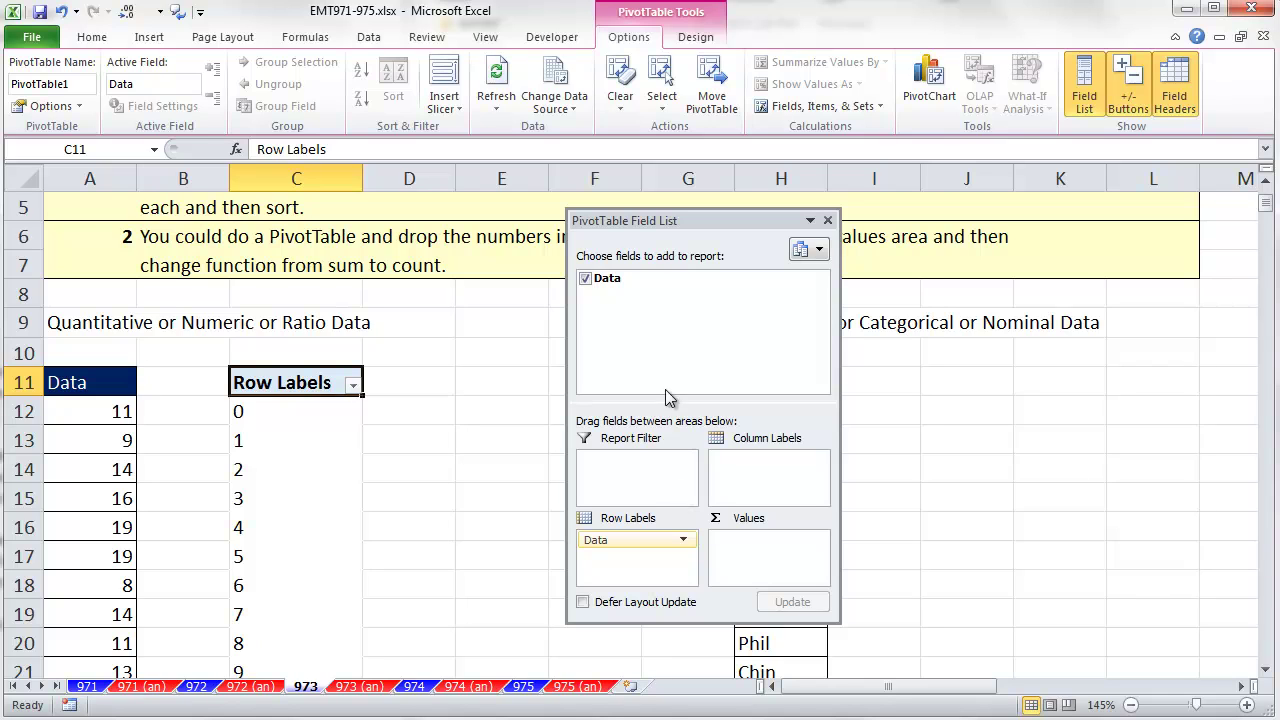
{"action": "left_click_drag", "start_coordinate": [605, 277], "coordinate": [744, 545]}
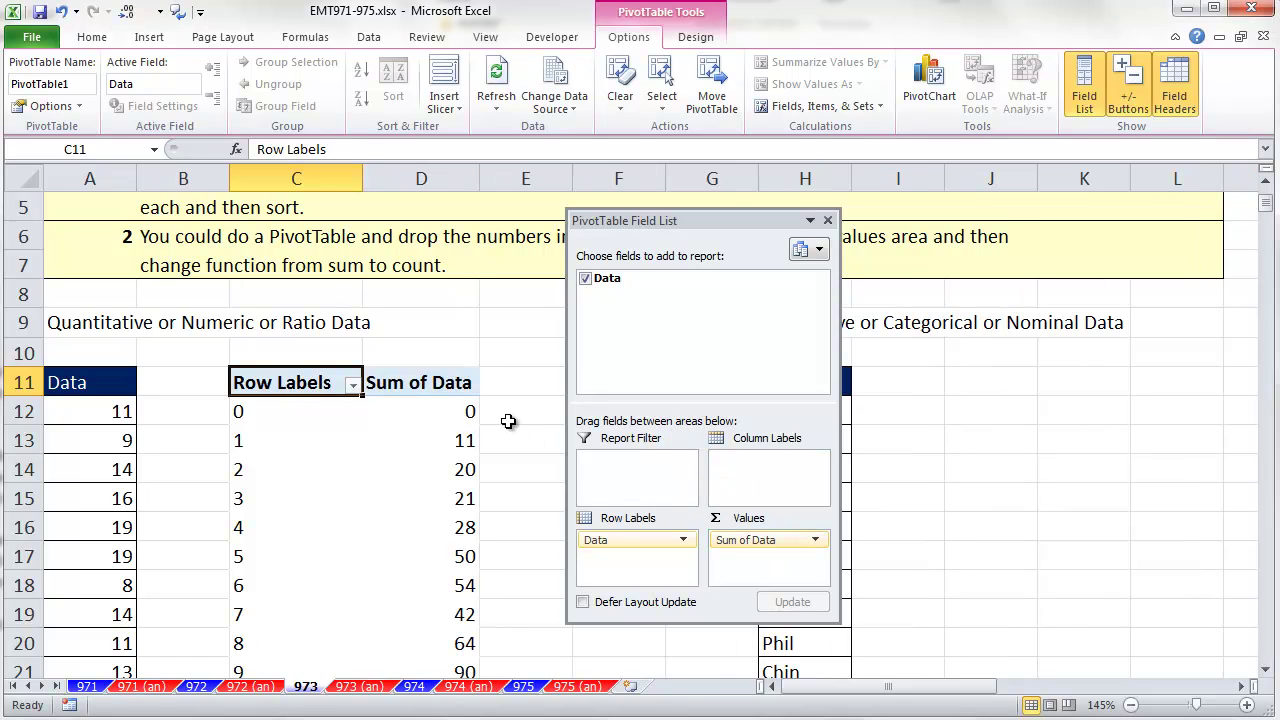
Summarize the values by Count instead of Sum, then close the field list
{"action": "right_click", "coordinate": [410, 414]}
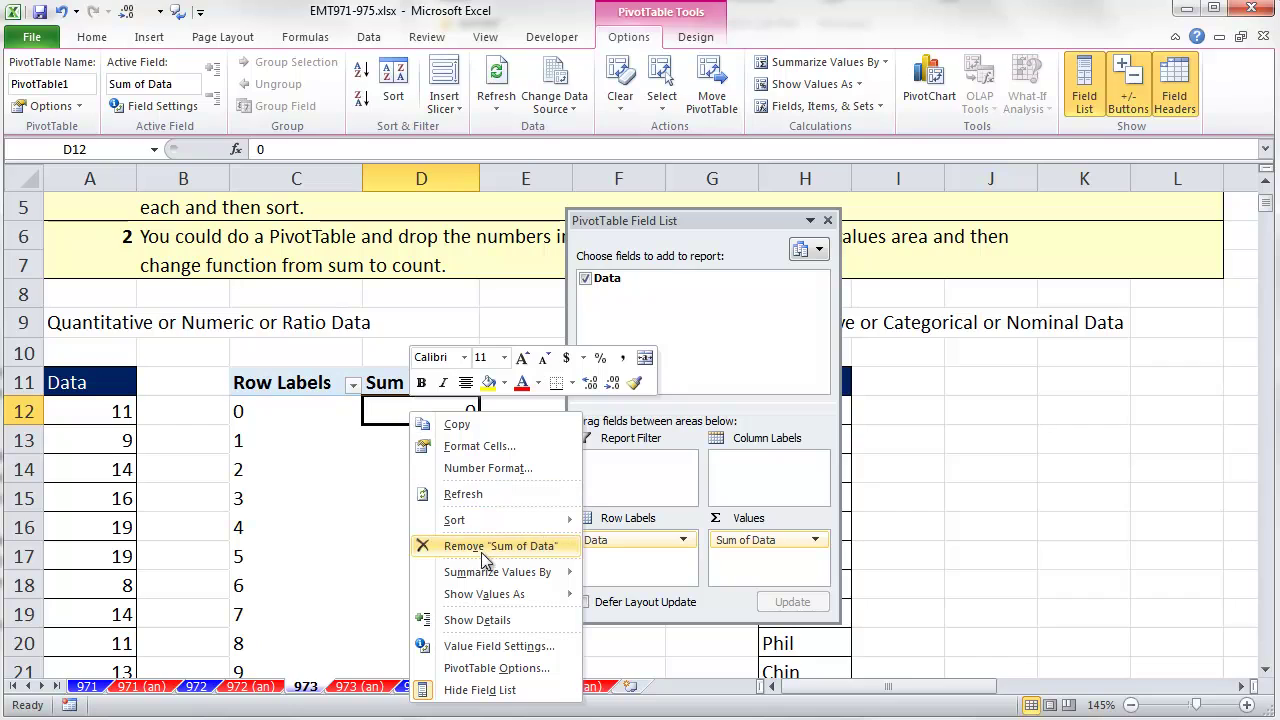
{"action": "mouse_move", "coordinate": [490, 575]}
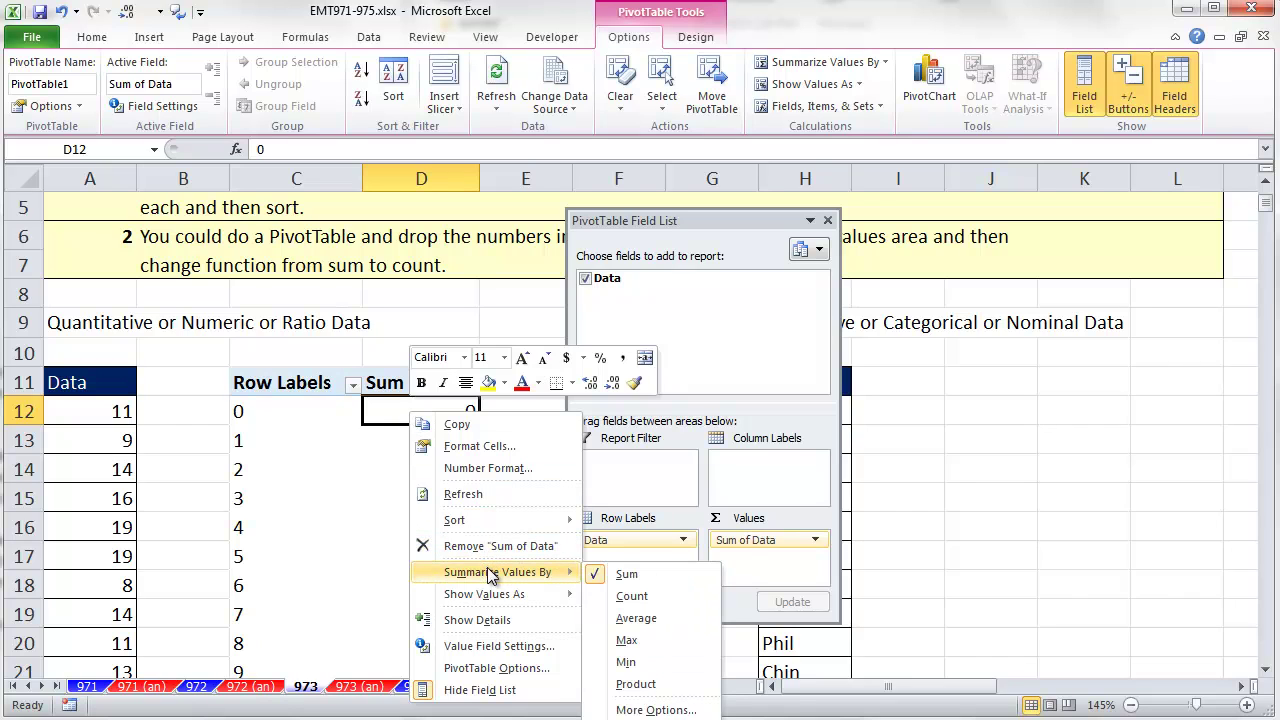
{"action": "left_click", "coordinate": [649, 605]}
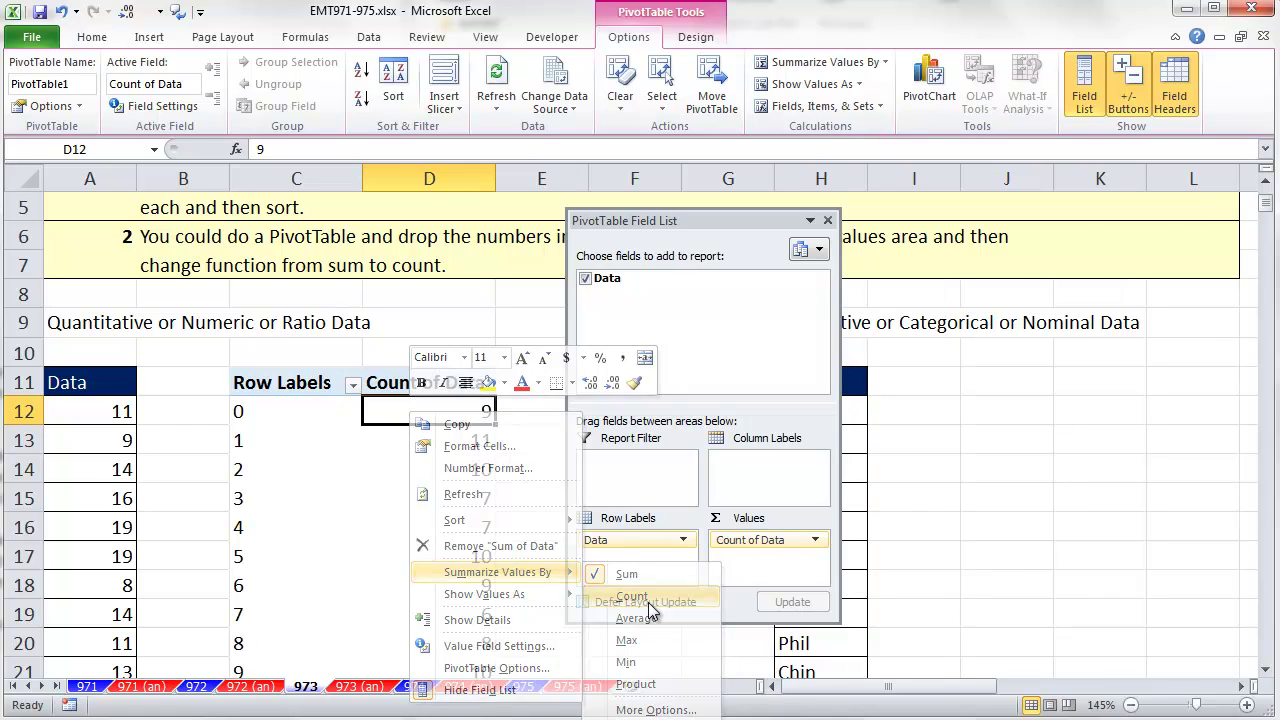
{"action": "left_click_drag", "start_coordinate": [728, 218], "coordinate": [749, 218]}
{"action": "left_click", "coordinate": [849, 219]}
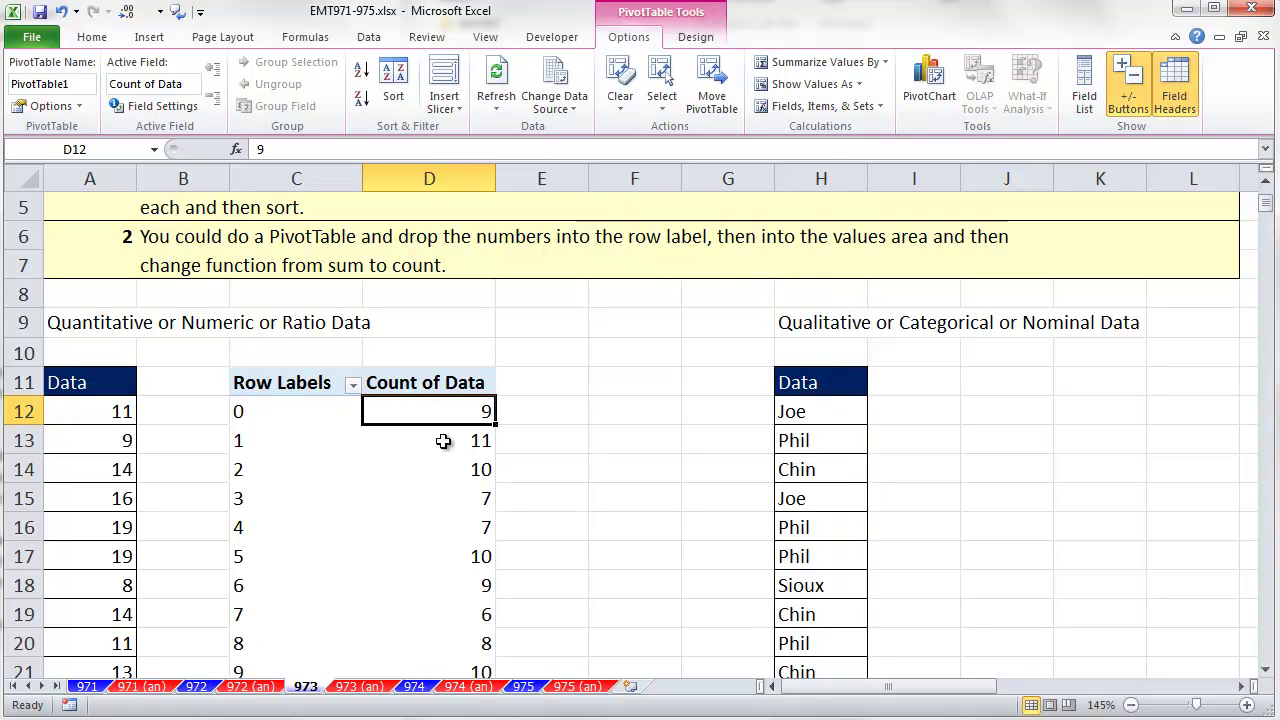
Sort the row labels descending by Count of Data and select the top values 11, 12, 13
{"action": "mouse_move", "coordinate": [437, 548]}
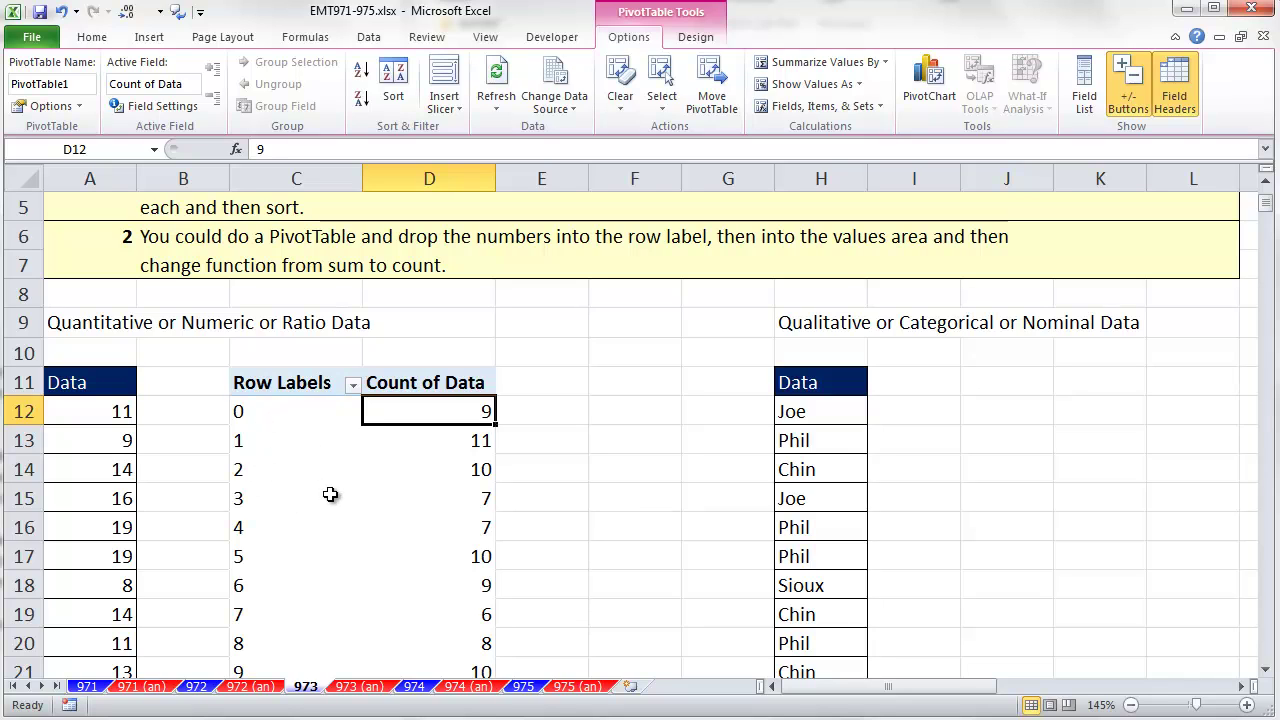
{"action": "left_click", "coordinate": [353, 386]}
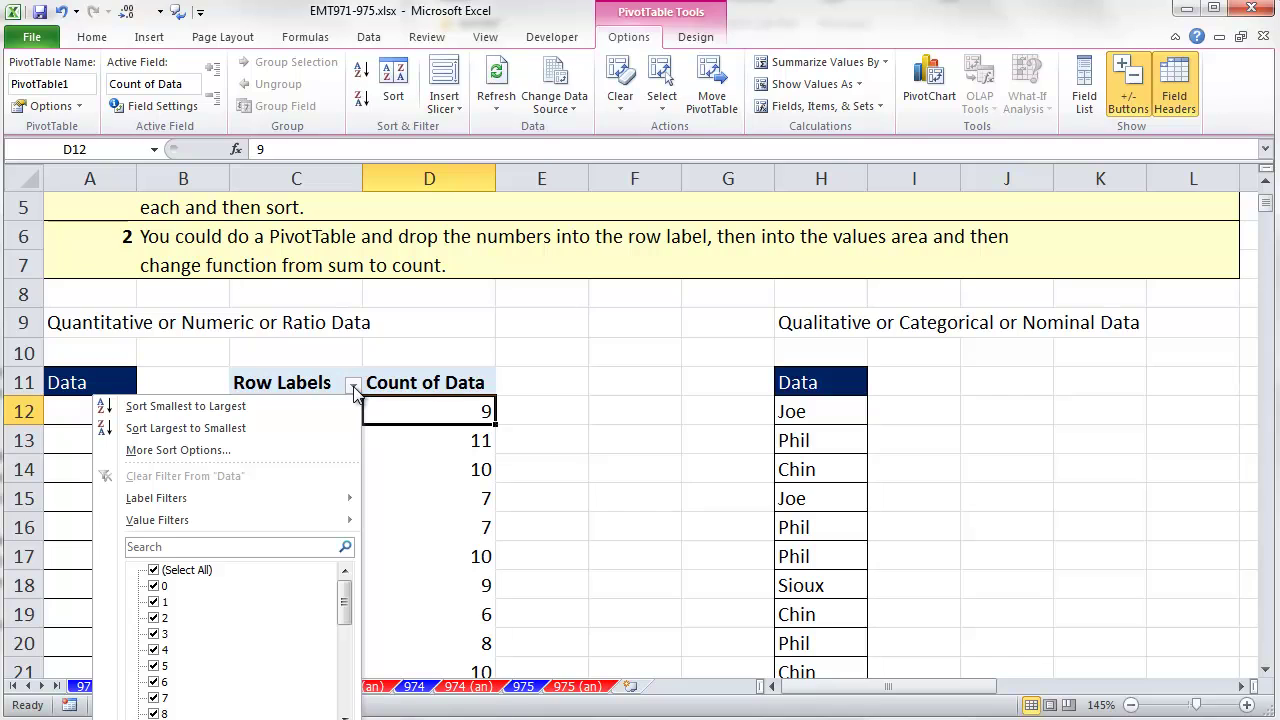
{"action": "left_click", "coordinate": [184, 450]}
{"action": "left_click_drag", "start_coordinate": [699, 206], "coordinate": [619, 279]}
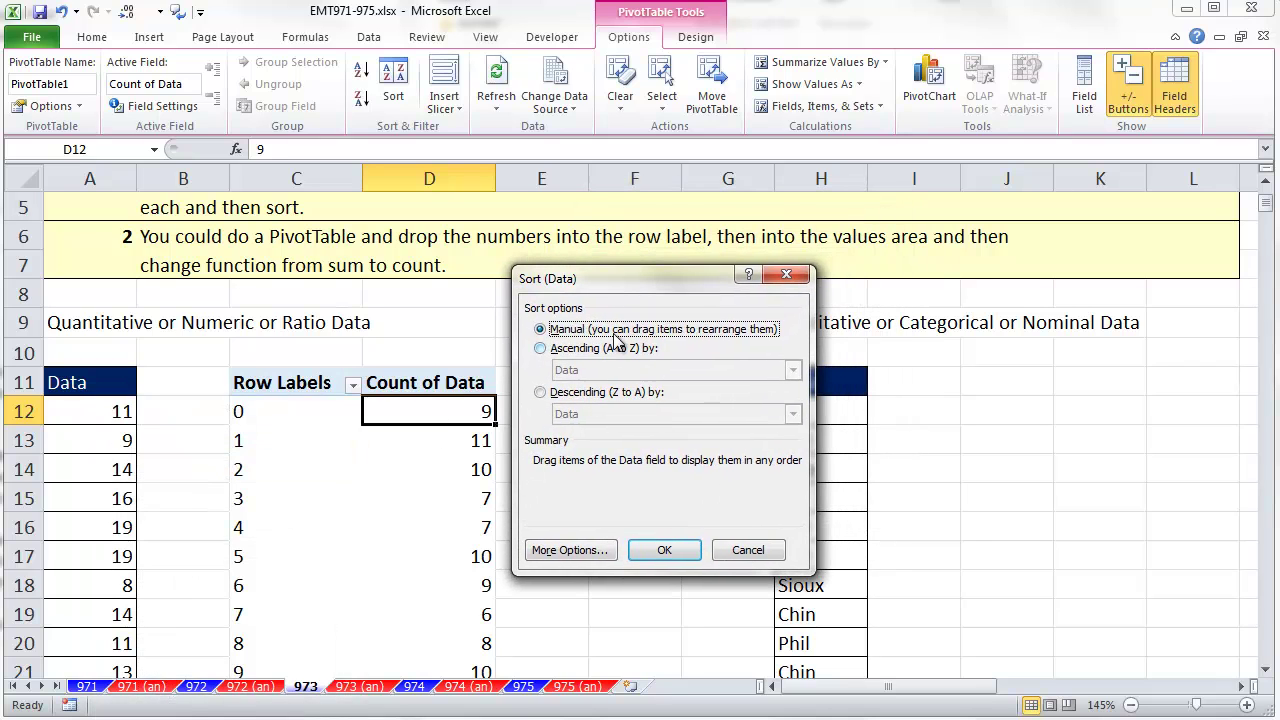
{"action": "left_click", "coordinate": [541, 392]}
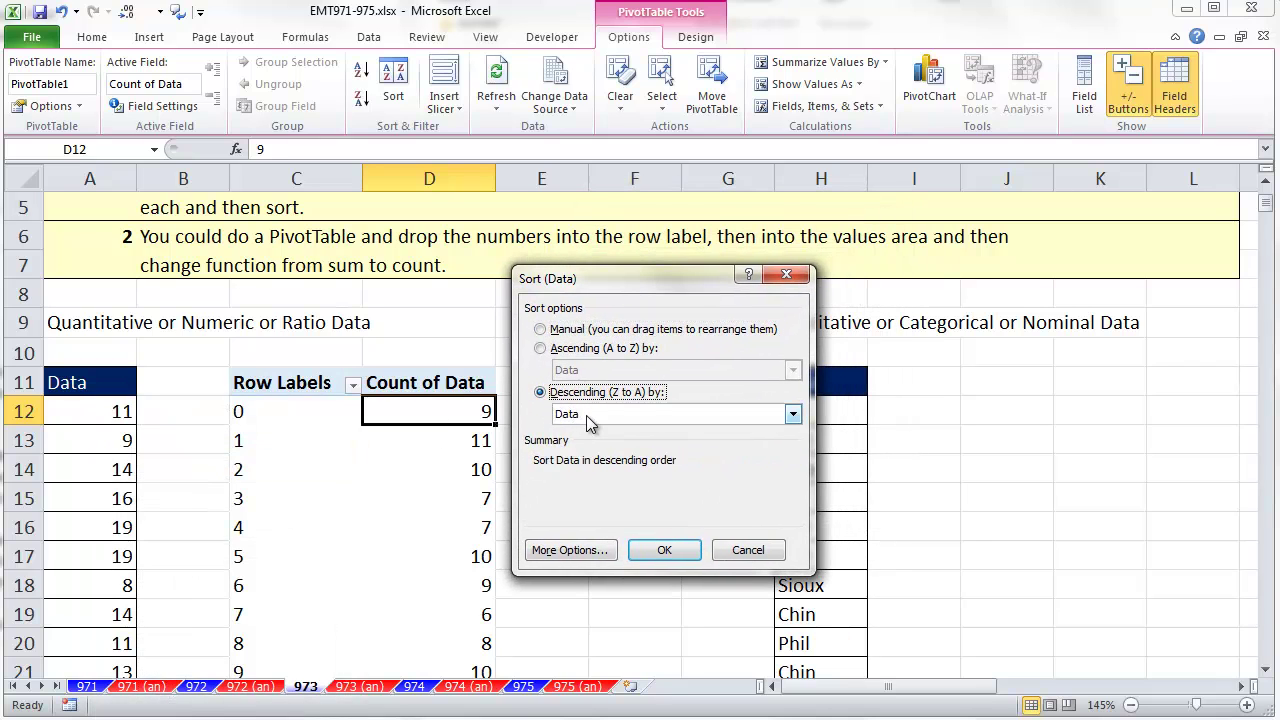
{"action": "left_click", "coordinate": [586, 415]}
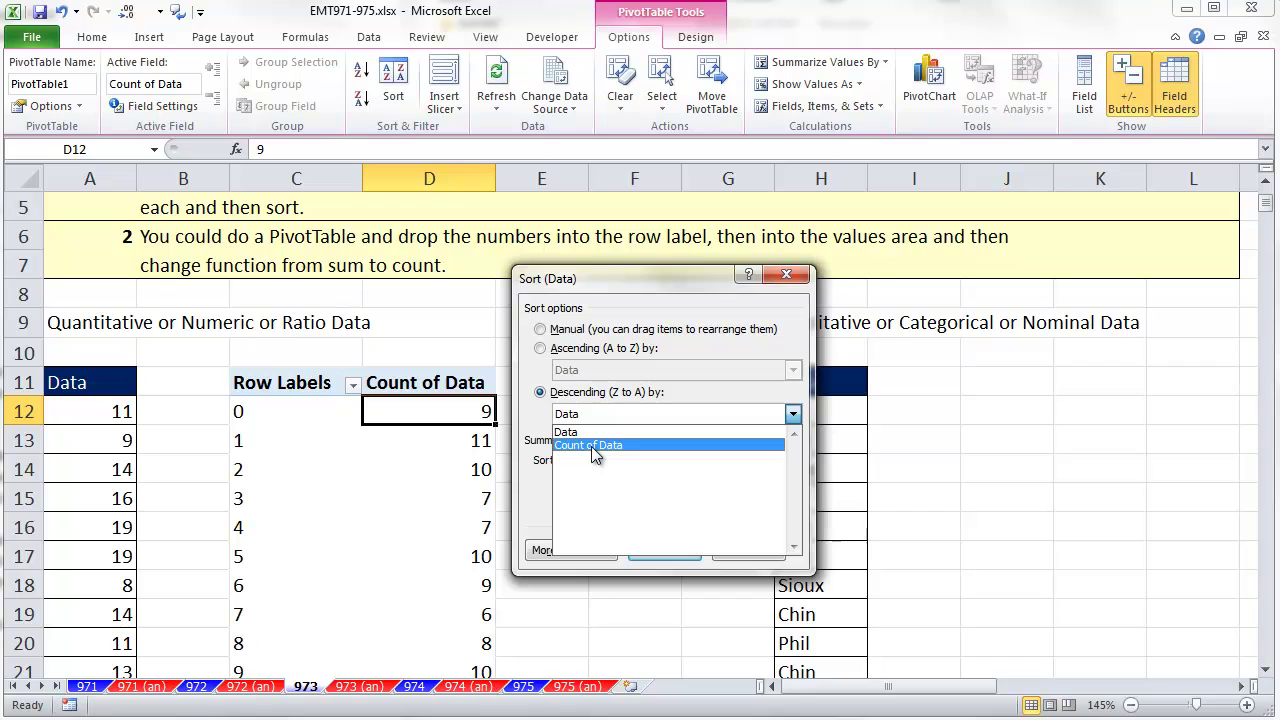
{"action": "left_click", "coordinate": [591, 446]}
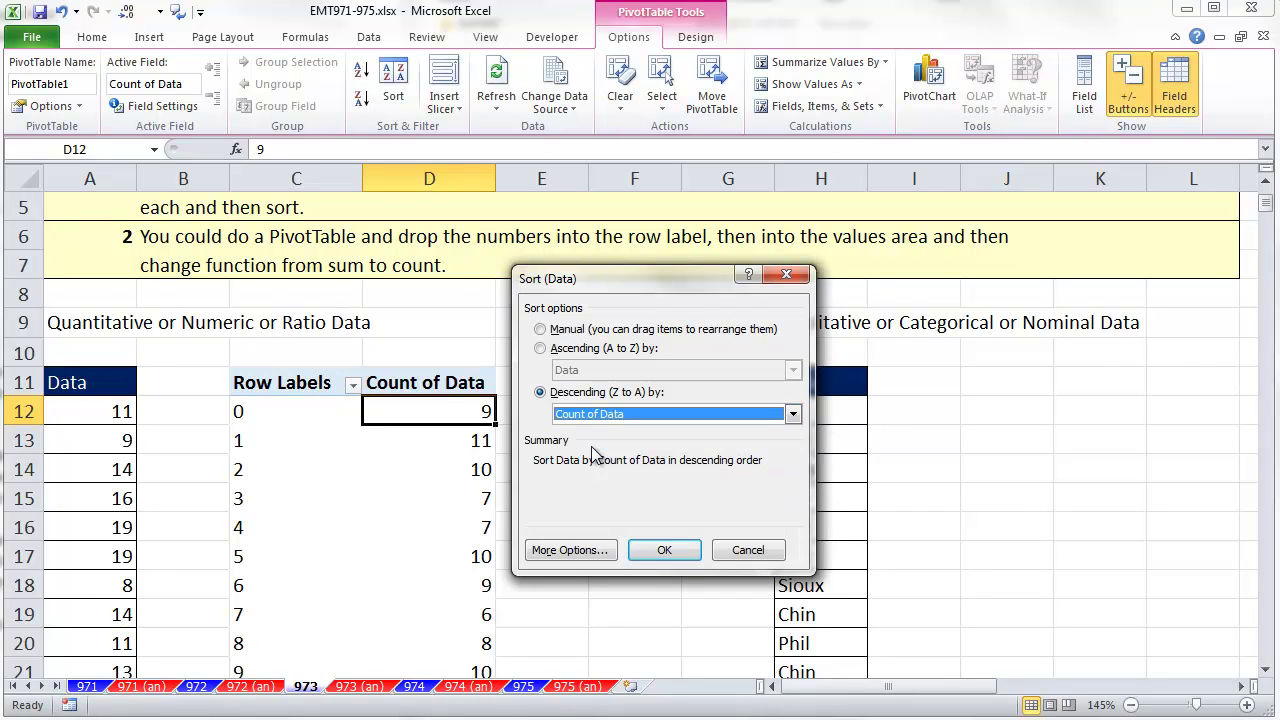
{"action": "left_click", "coordinate": [686, 550]}
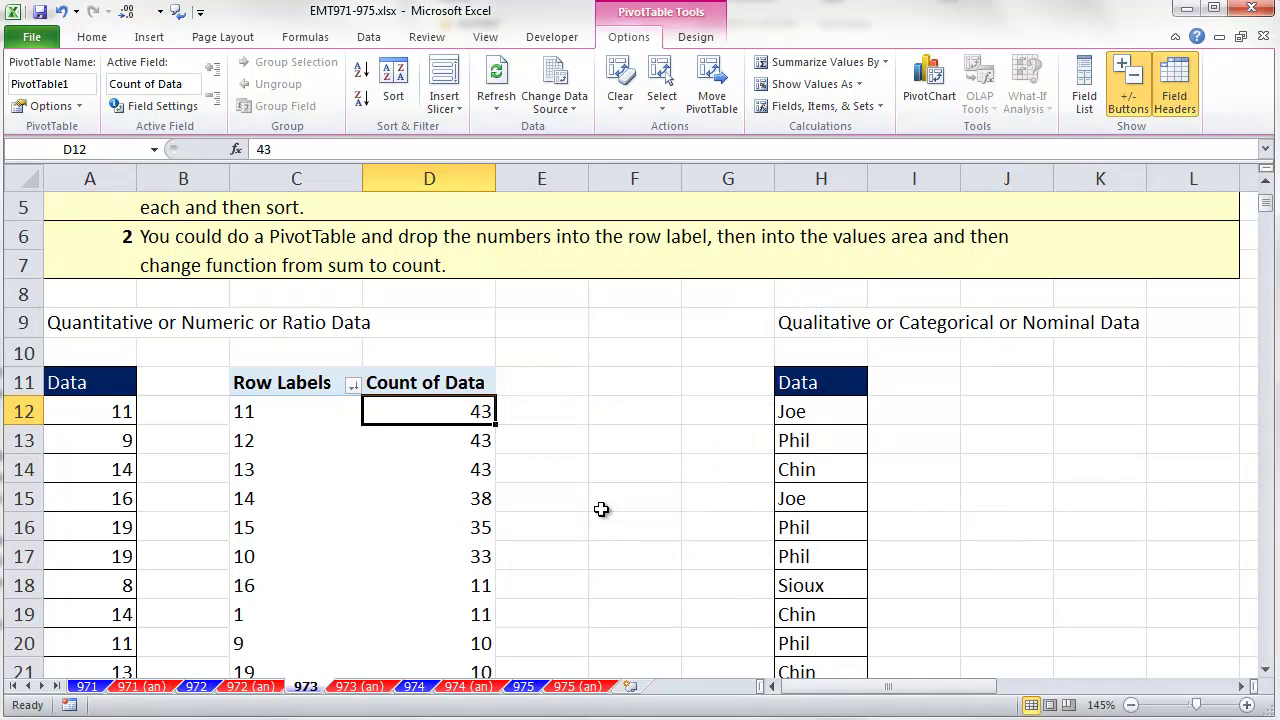
{"action": "left_click_drag", "start_coordinate": [266, 416], "coordinate": [364, 462]}
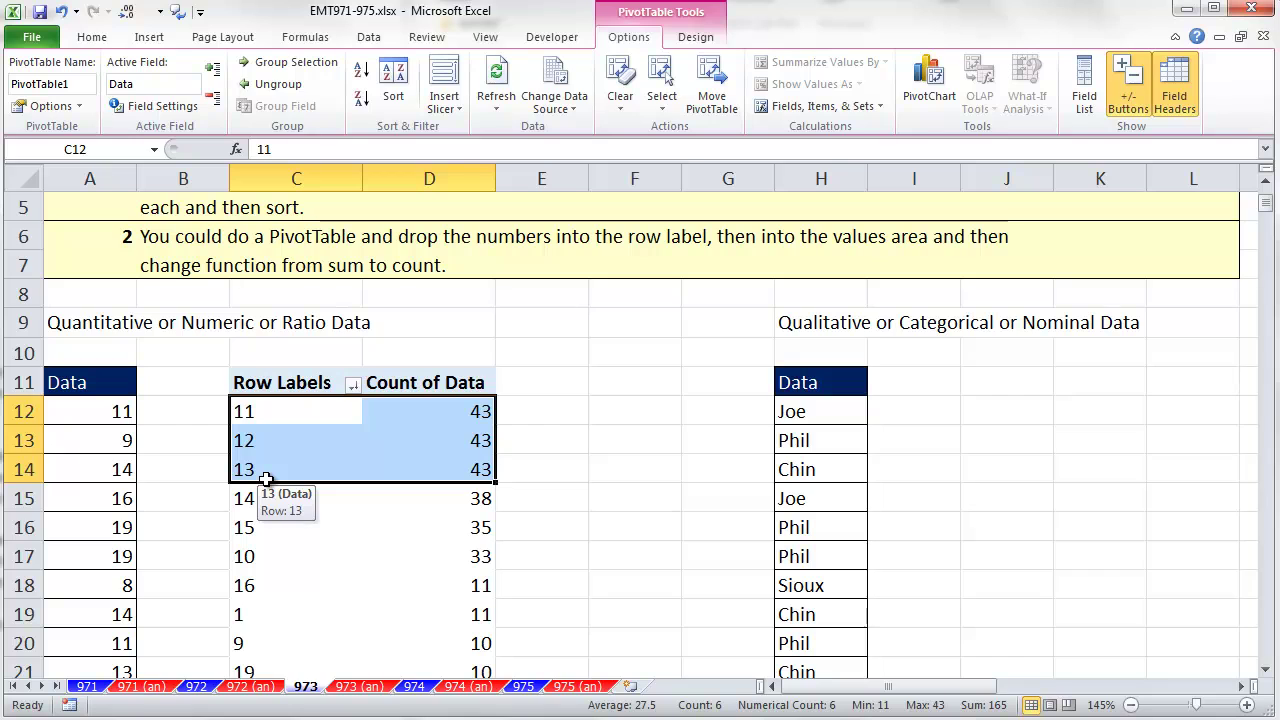
Select the Data column from A11 down to row 405 and view the Data tab
{"action": "left_click", "coordinate": [104, 378]}
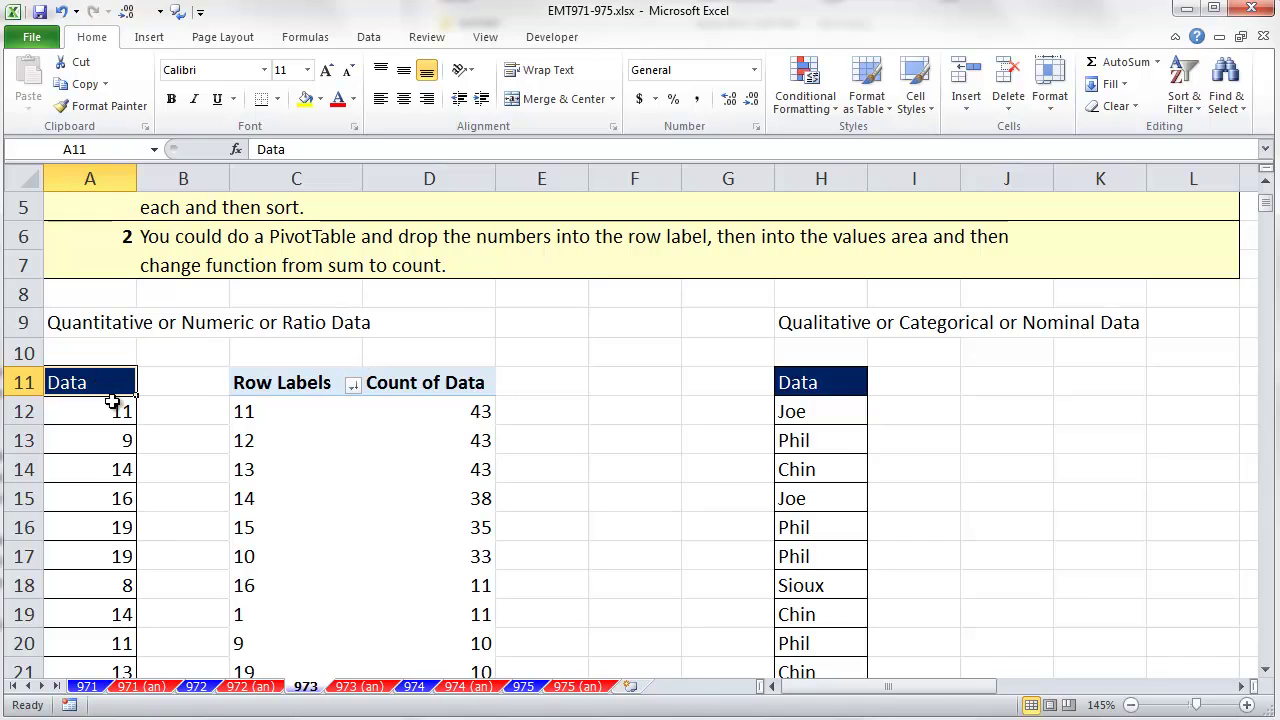
{"action": "key", "text": "ctrl+shift+Down"}
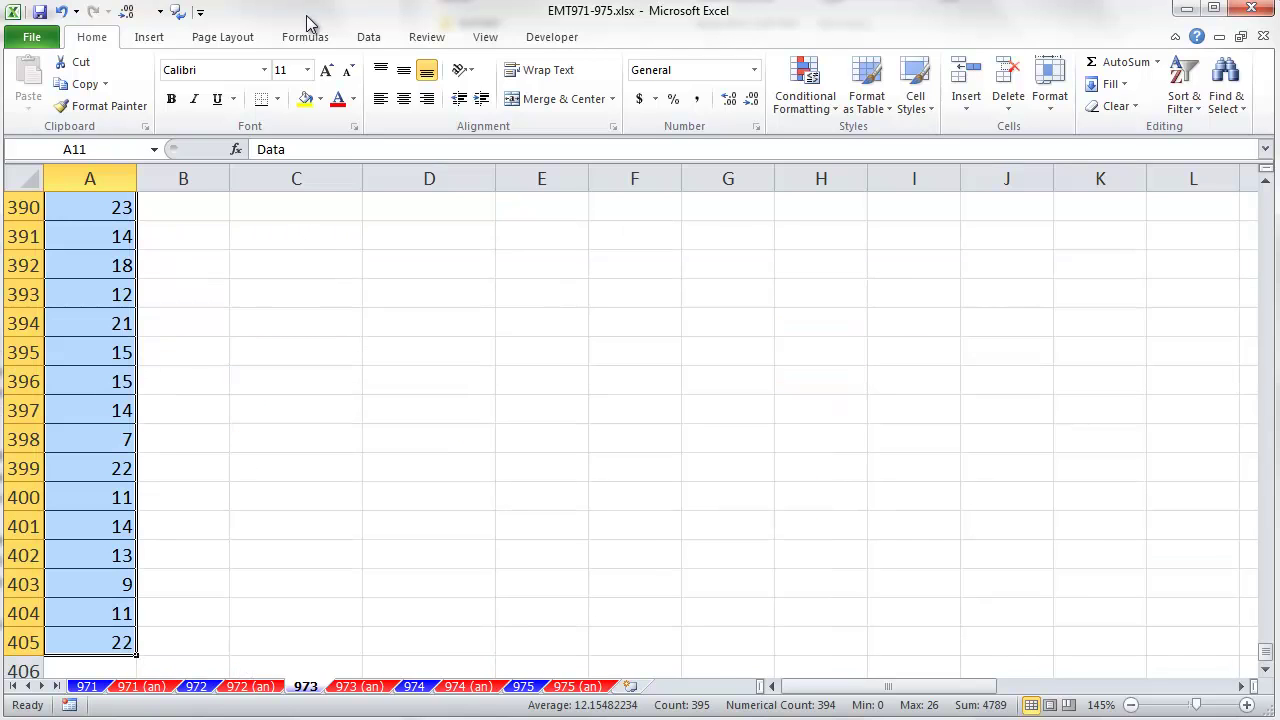
{"action": "left_click", "coordinate": [368, 37]}
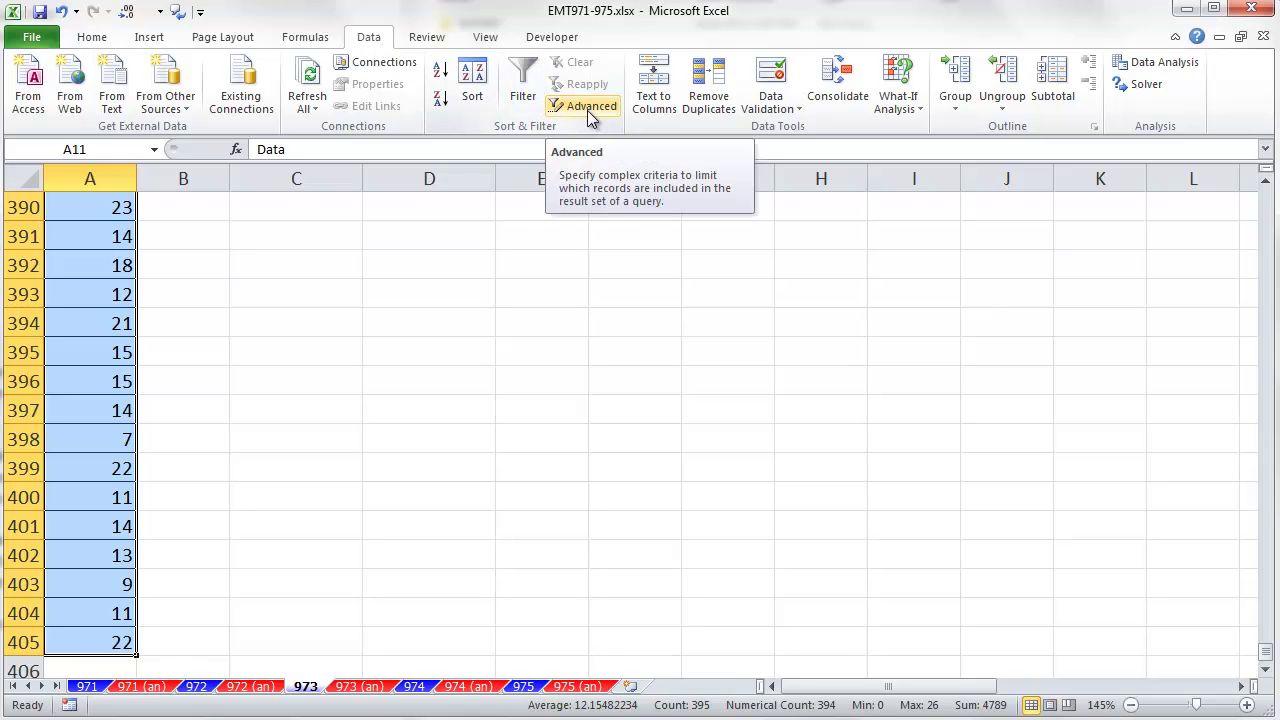
{"action": "scroll", "coordinate": [590, 117], "scroll_direction": "up", "scroll_amount": 1}
{"action": "scroll", "coordinate": [491, 240], "scroll_direction": "up", "scroll_amount": 10}
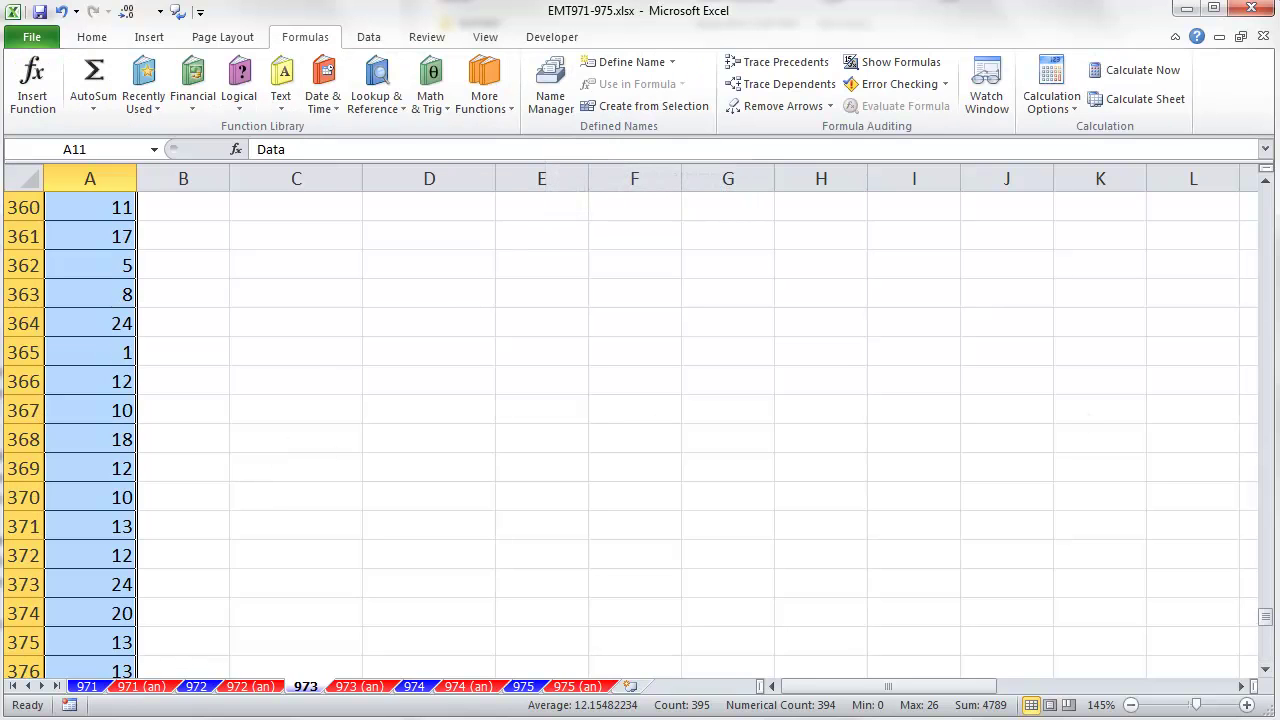
{"action": "left_click_drag", "start_coordinate": [1266, 620], "coordinate": [1268, 208]}
{"action": "left_click", "coordinate": [1251, 207]}
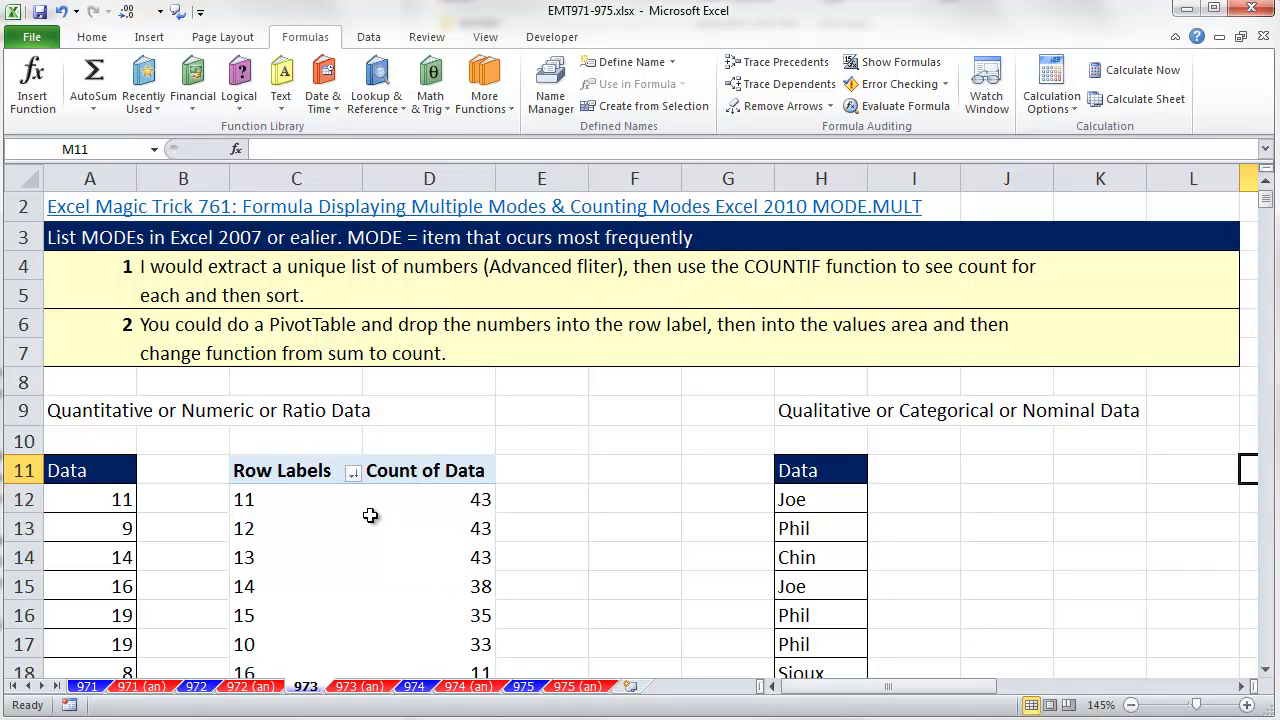
Reselect A11:A405 and open the Advanced Filter dialog
{"action": "left_click", "coordinate": [82, 473]}
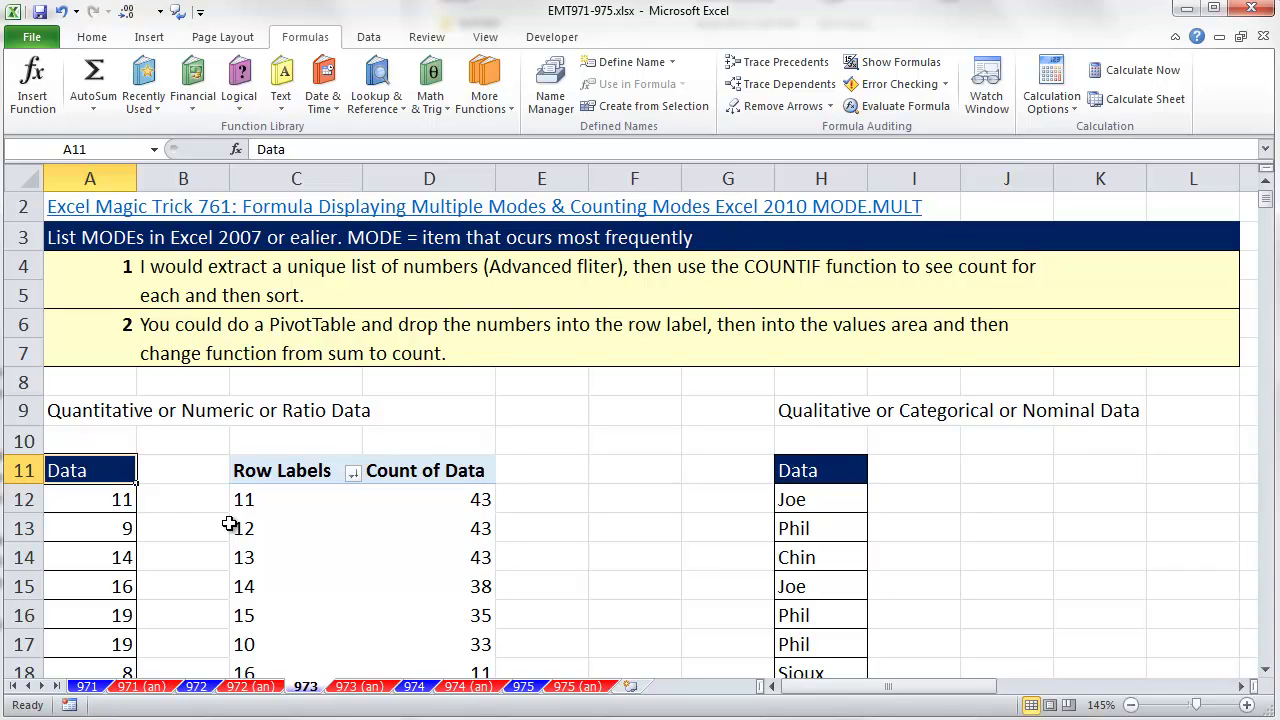
{"action": "key", "text": "ctrl+shift+Down"}
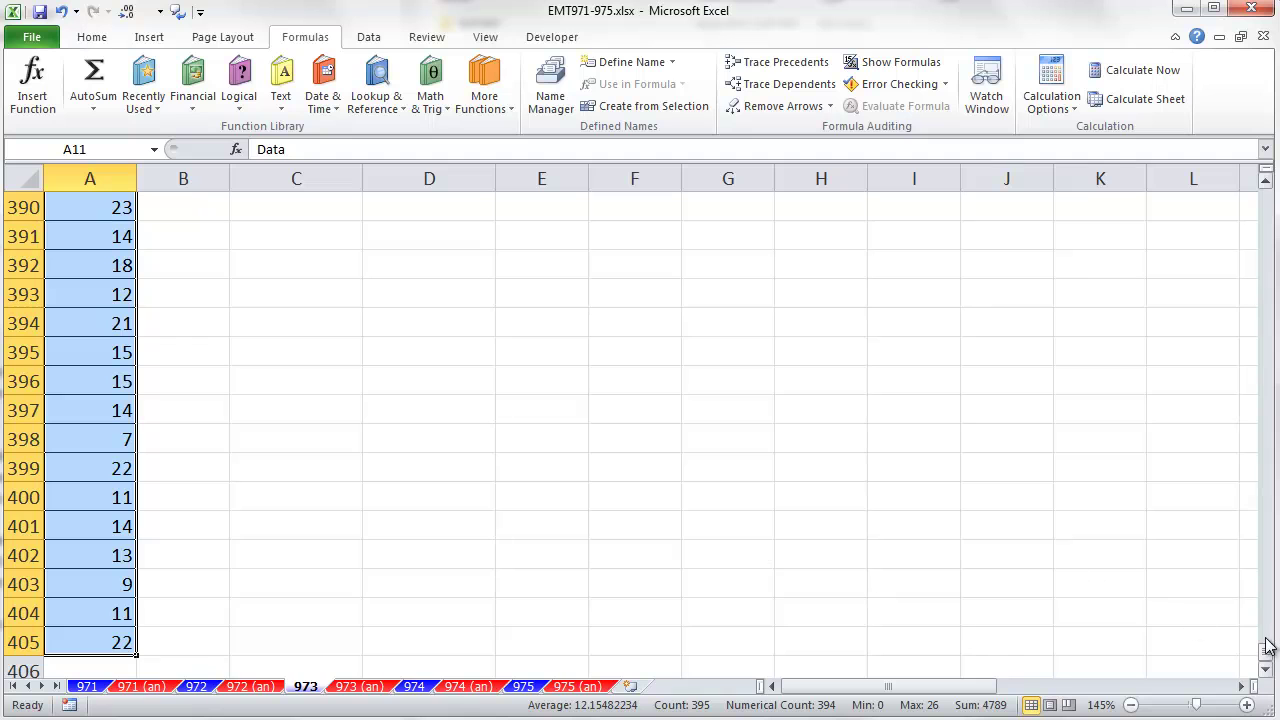
{"action": "left_click_drag", "start_coordinate": [1265, 652], "coordinate": [1262, 198]}
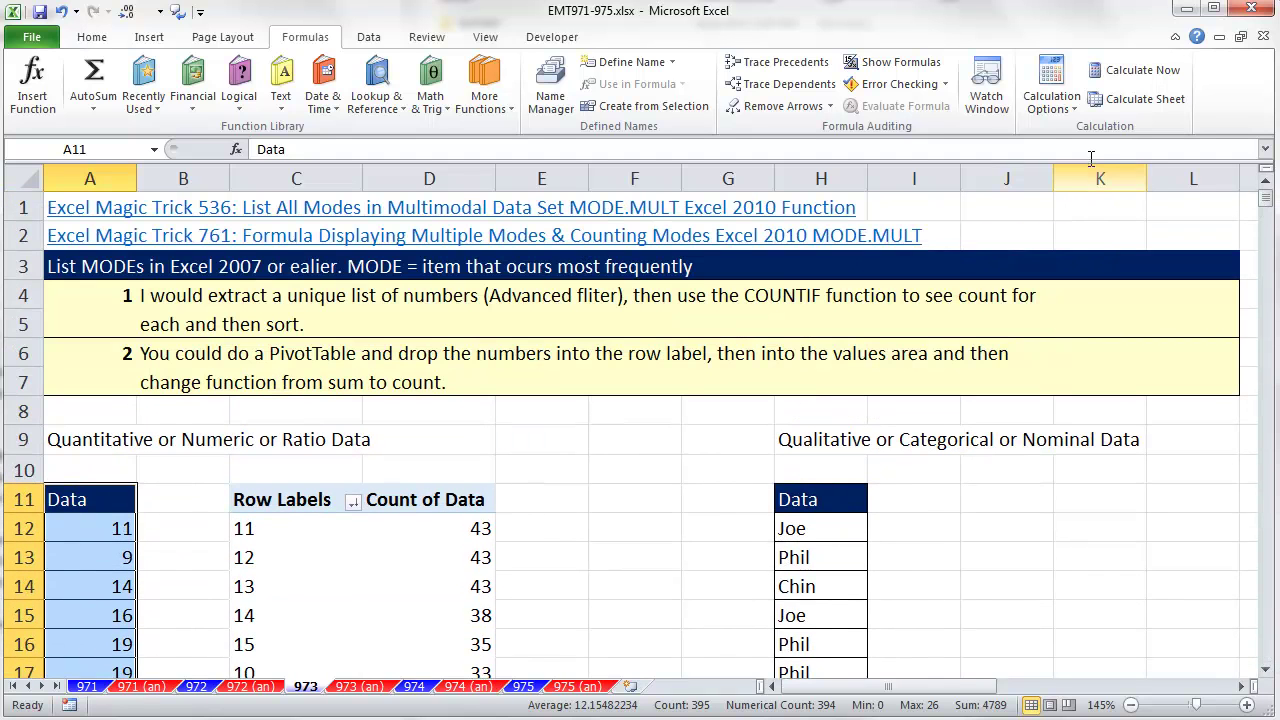
{"action": "left_click", "coordinate": [368, 40]}
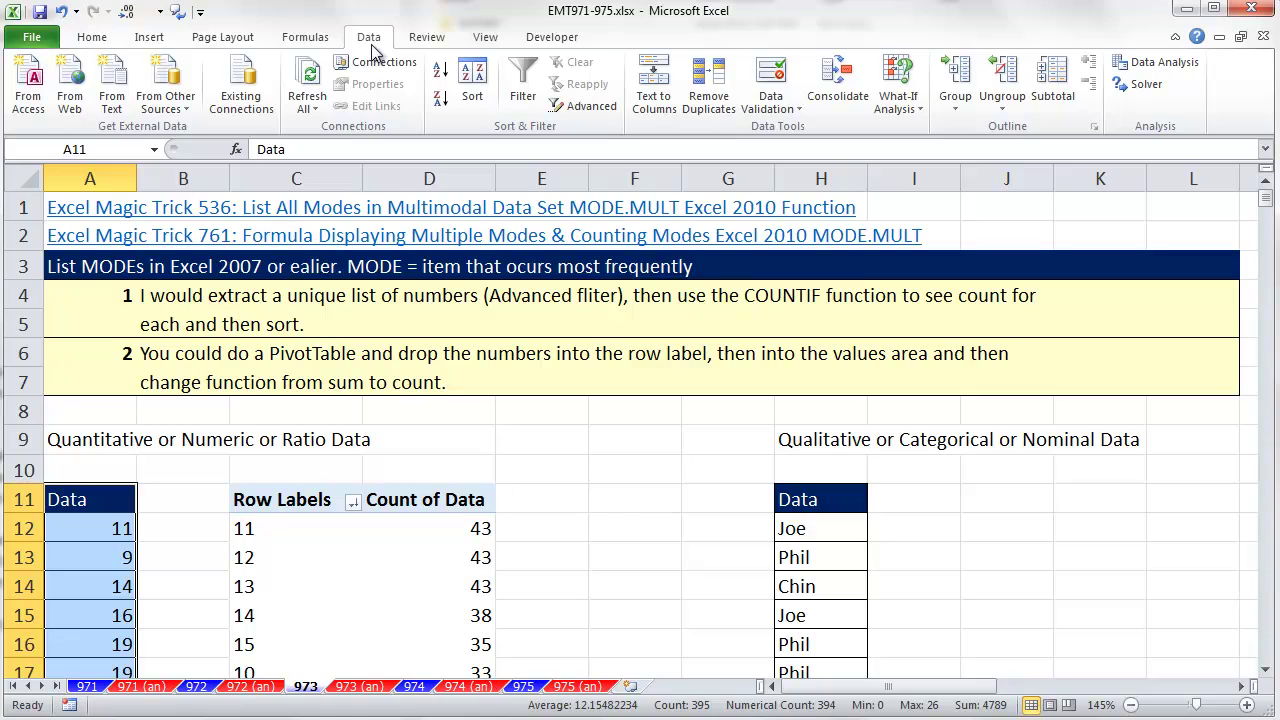
{"action": "left_click", "coordinate": [590, 106]}
{"action": "left_click_drag", "start_coordinate": [613, 319], "coordinate": [314, 174]}
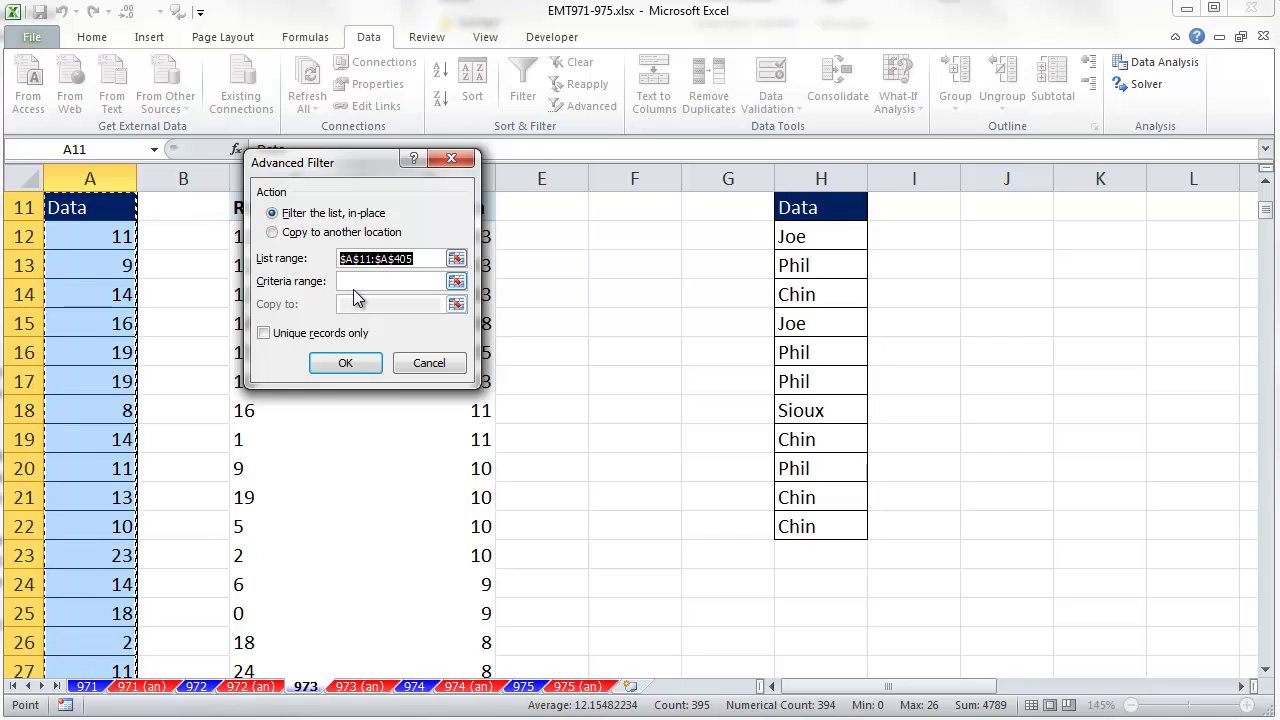
Copy unique records only from A11:A405 to F11 using Advanced Filter
{"action": "left_click", "coordinate": [280, 232]}
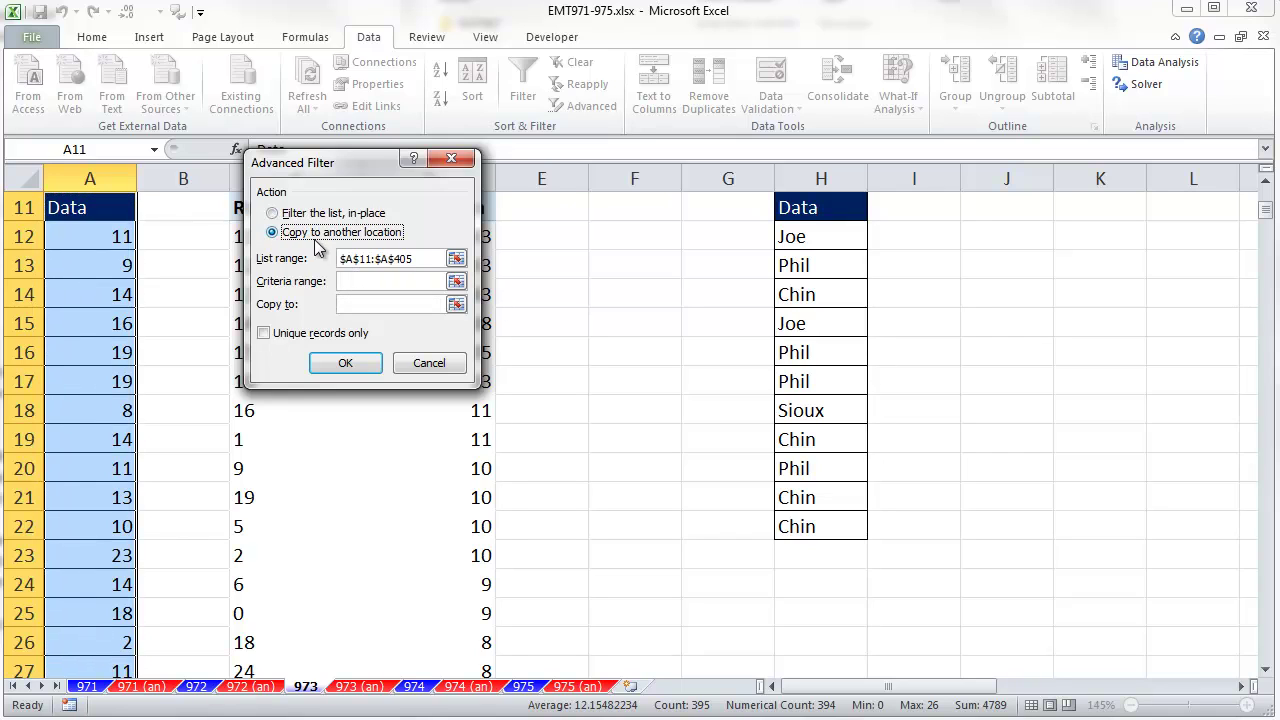
{"action": "left_click", "coordinate": [266, 336]}
{"action": "left_click", "coordinate": [357, 305]}
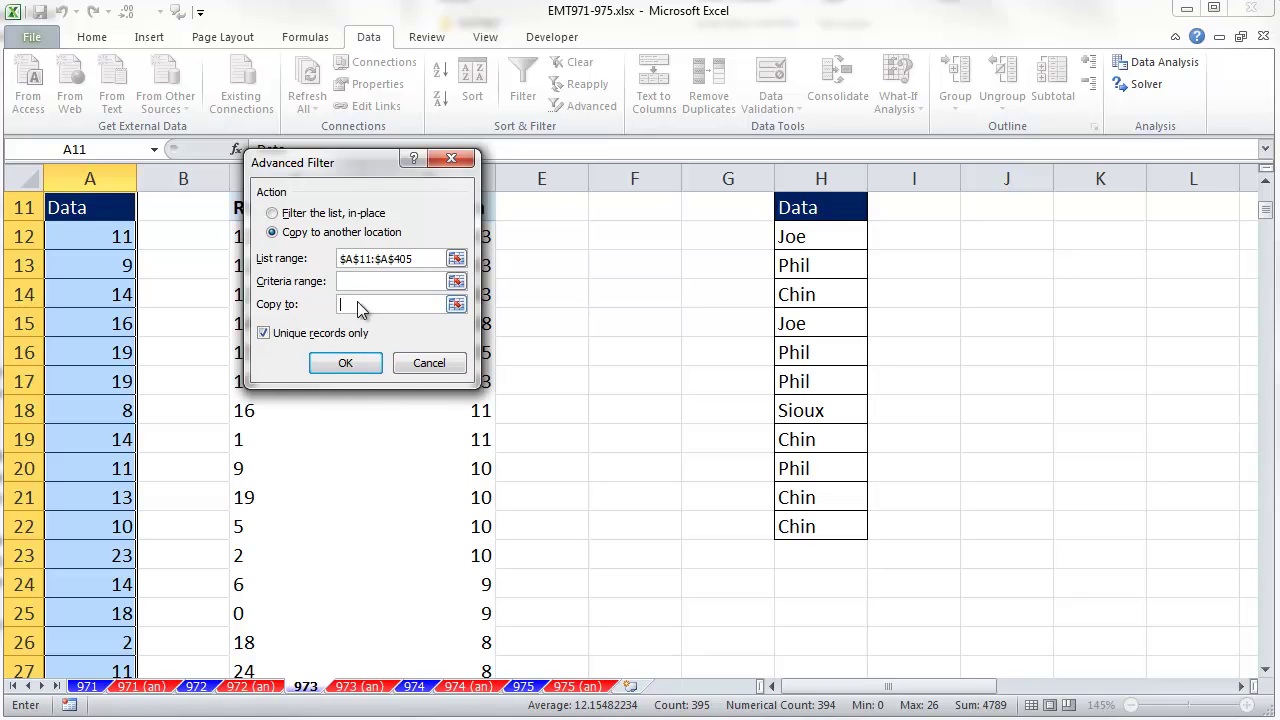
{"action": "left_click_drag", "start_coordinate": [320, 162], "coordinate": [210, 116]}
{"action": "scroll", "coordinate": [590, 290], "scroll_direction": "up", "scroll_amount": 2}
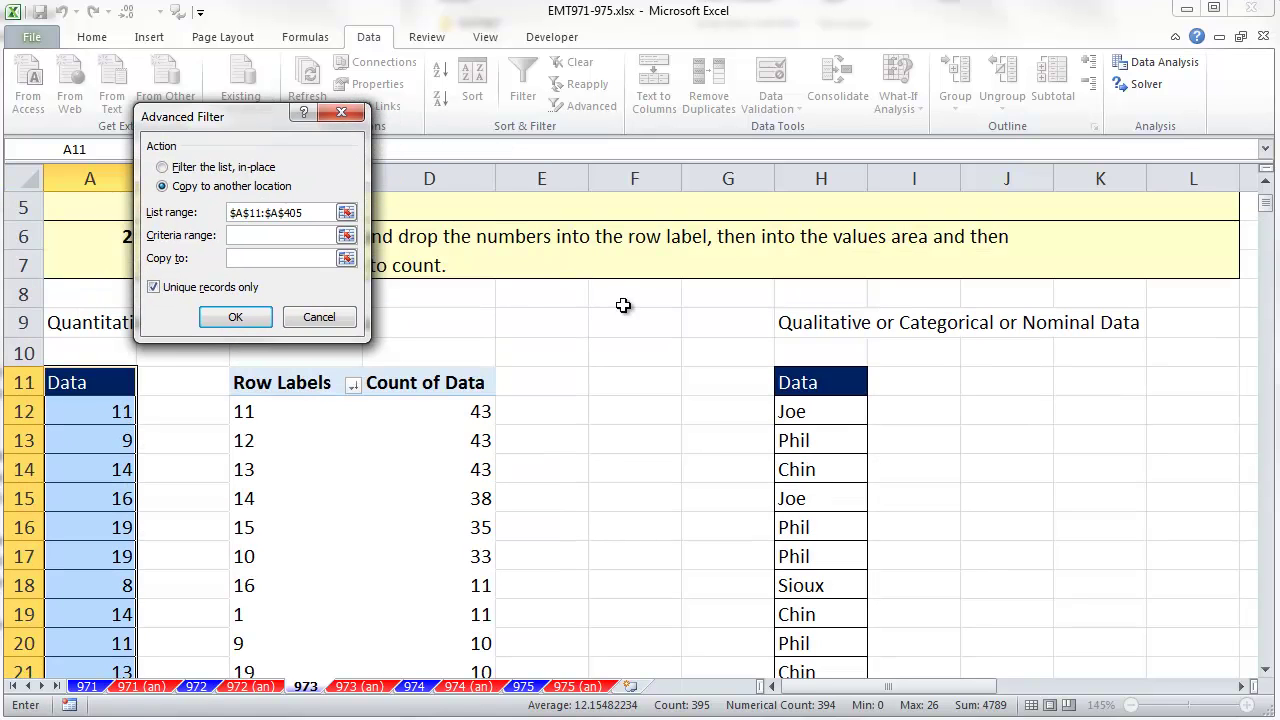
{"action": "left_click", "coordinate": [617, 384]}
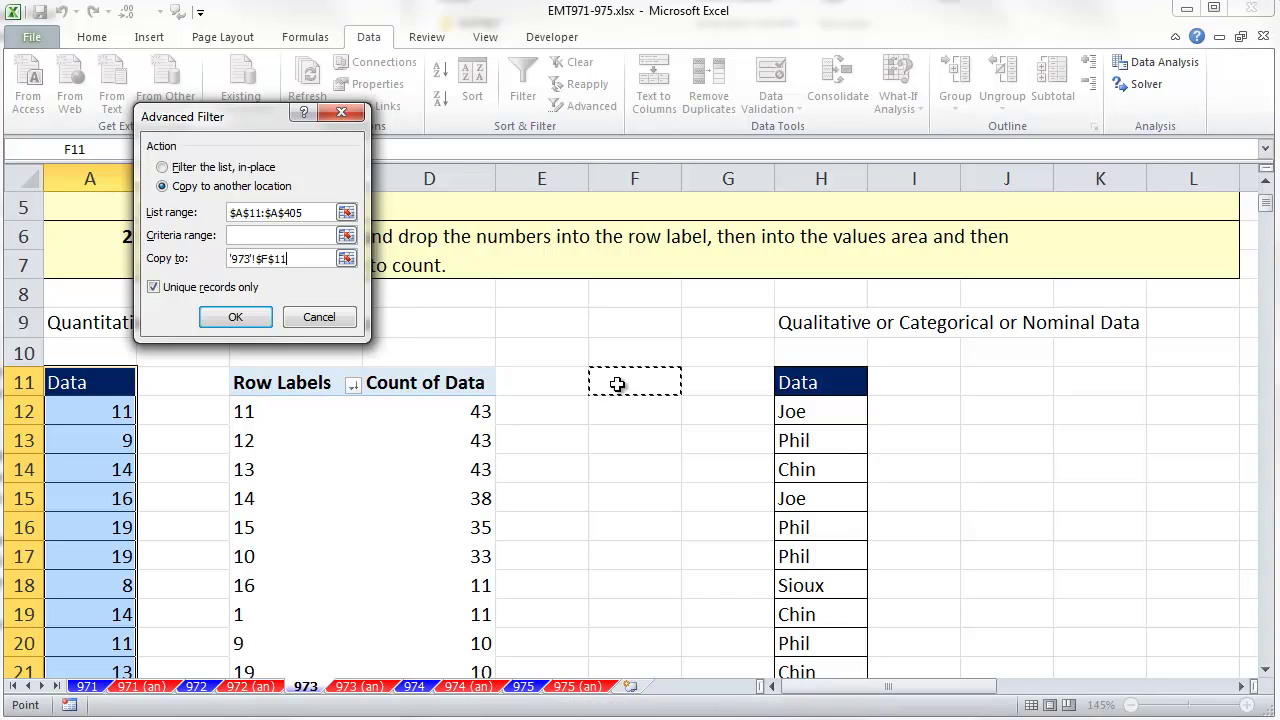
{"action": "left_click", "coordinate": [235, 317]}
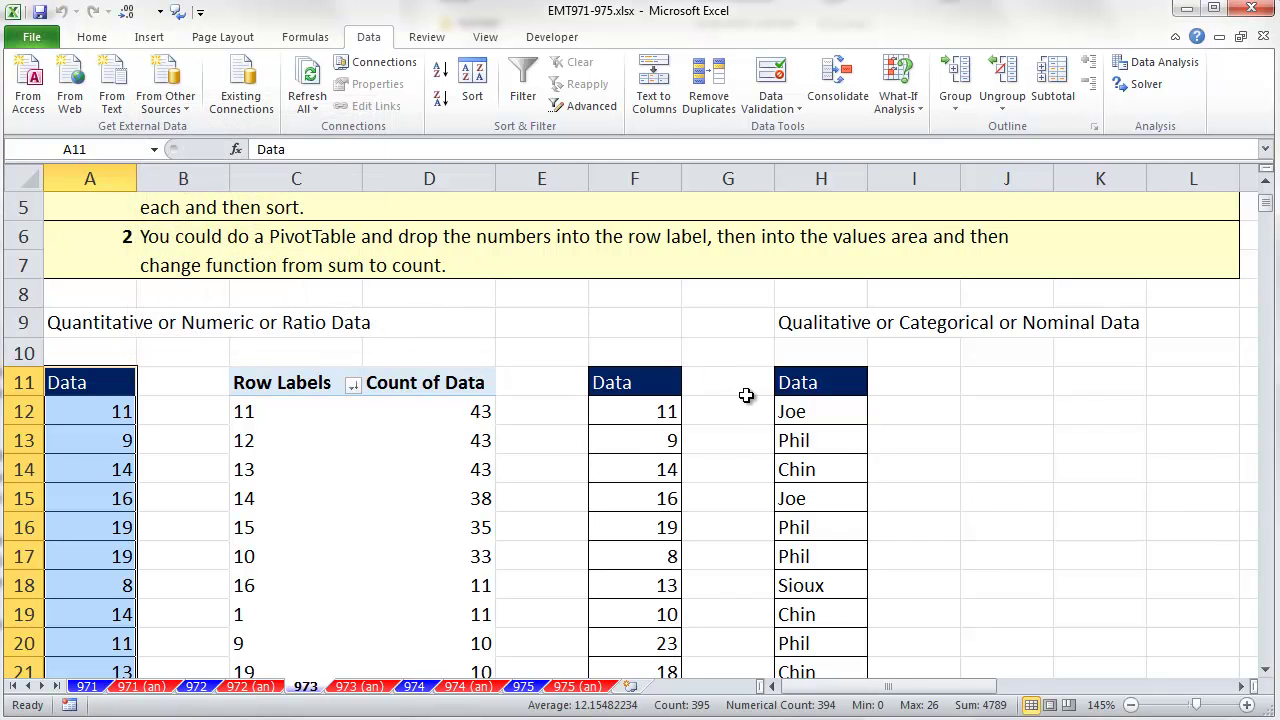
Move the categorical names block H9:H25 into column J
{"action": "scroll", "coordinate": [740, 402], "scroll_direction": "down", "scroll_amount": 4}
{"action": "scroll", "coordinate": [740, 402], "scroll_direction": "down", "scroll_amount": 5}
{"action": "scroll", "coordinate": [737, 420], "scroll_direction": "up", "scroll_amount": 9}
{"action": "left_click", "coordinate": [624, 383]}
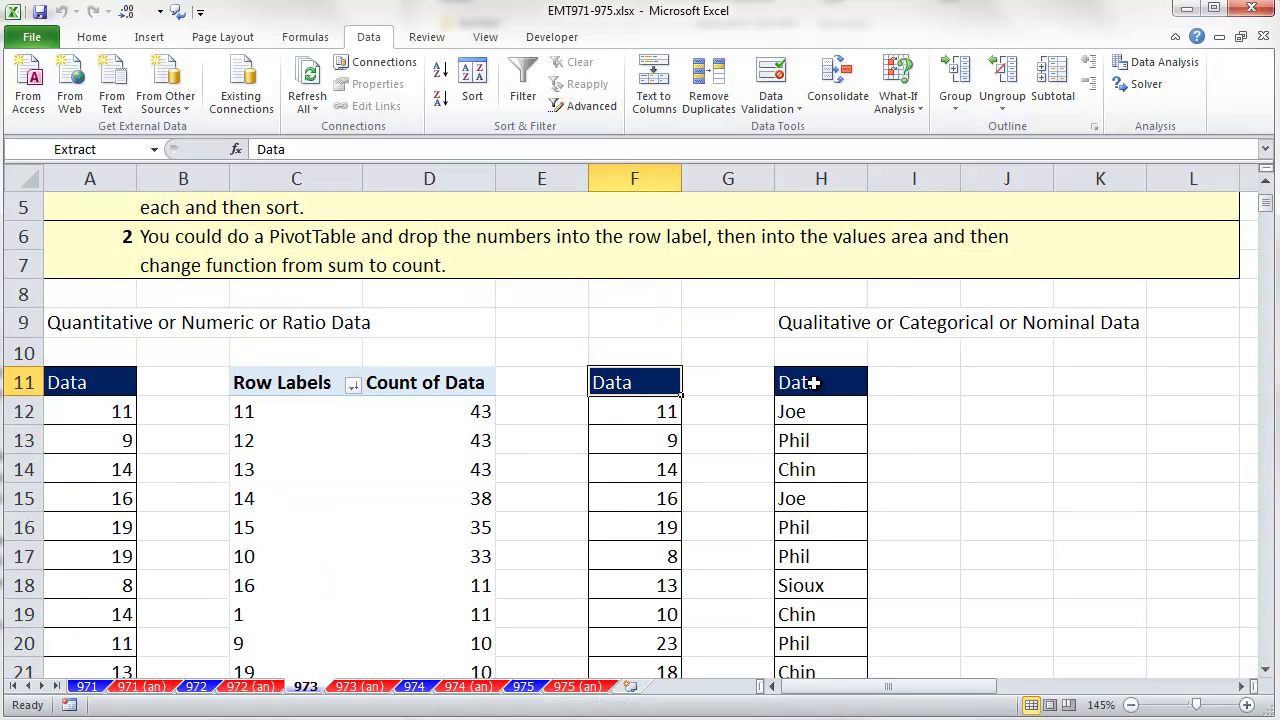
{"action": "left_click_drag", "start_coordinate": [823, 322], "coordinate": [823, 571]}
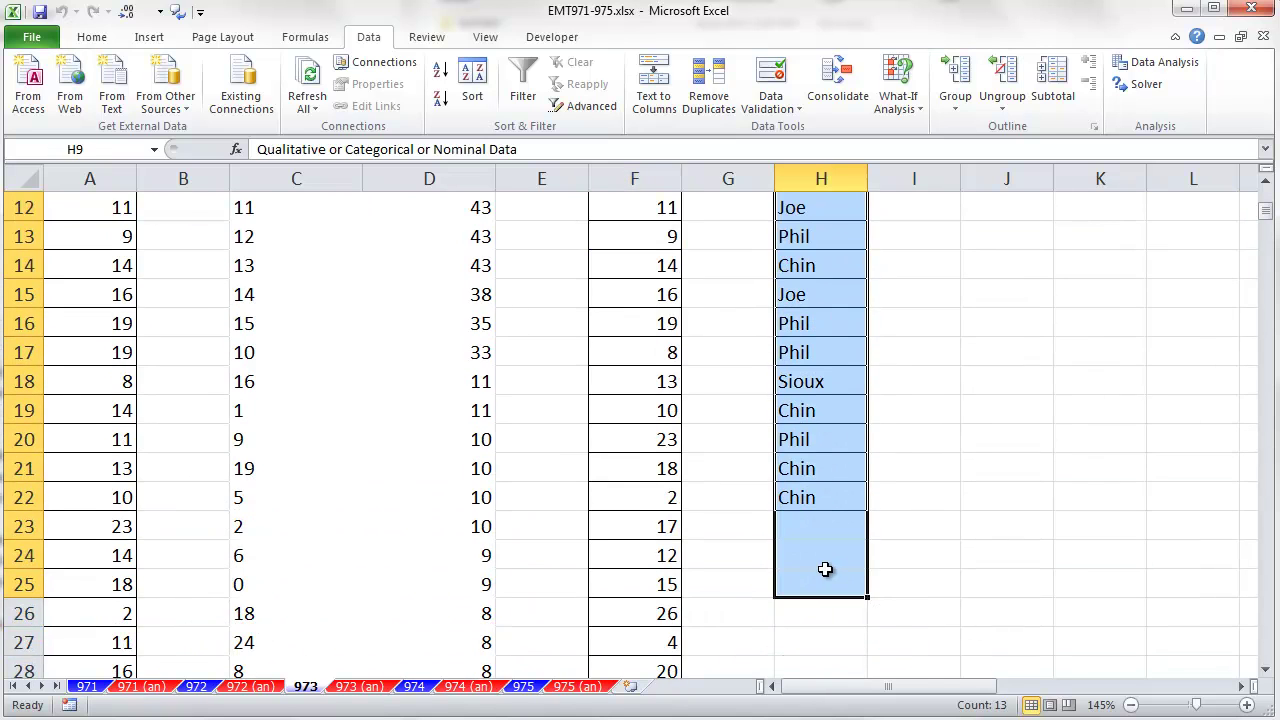
{"action": "scroll", "coordinate": [830, 569], "scroll_direction": "up", "scroll_amount": 2}
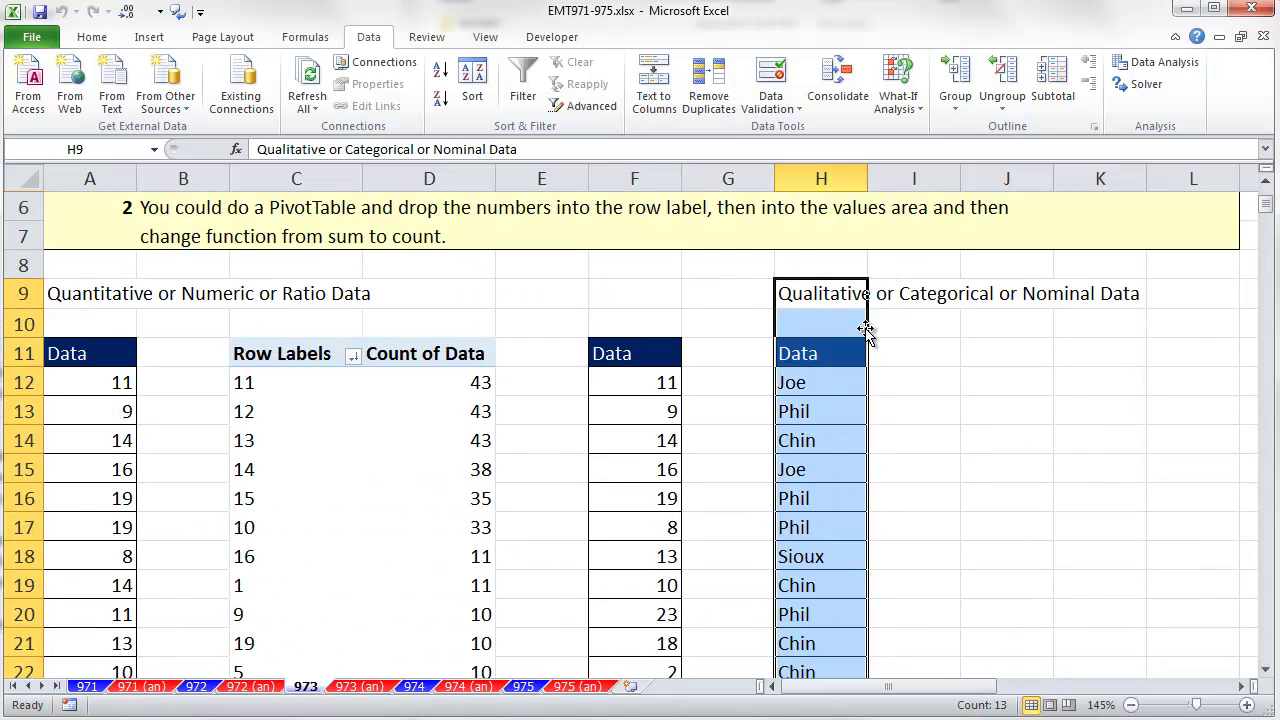
{"action": "left_click_drag", "start_coordinate": [866, 329], "coordinate": [975, 336]}
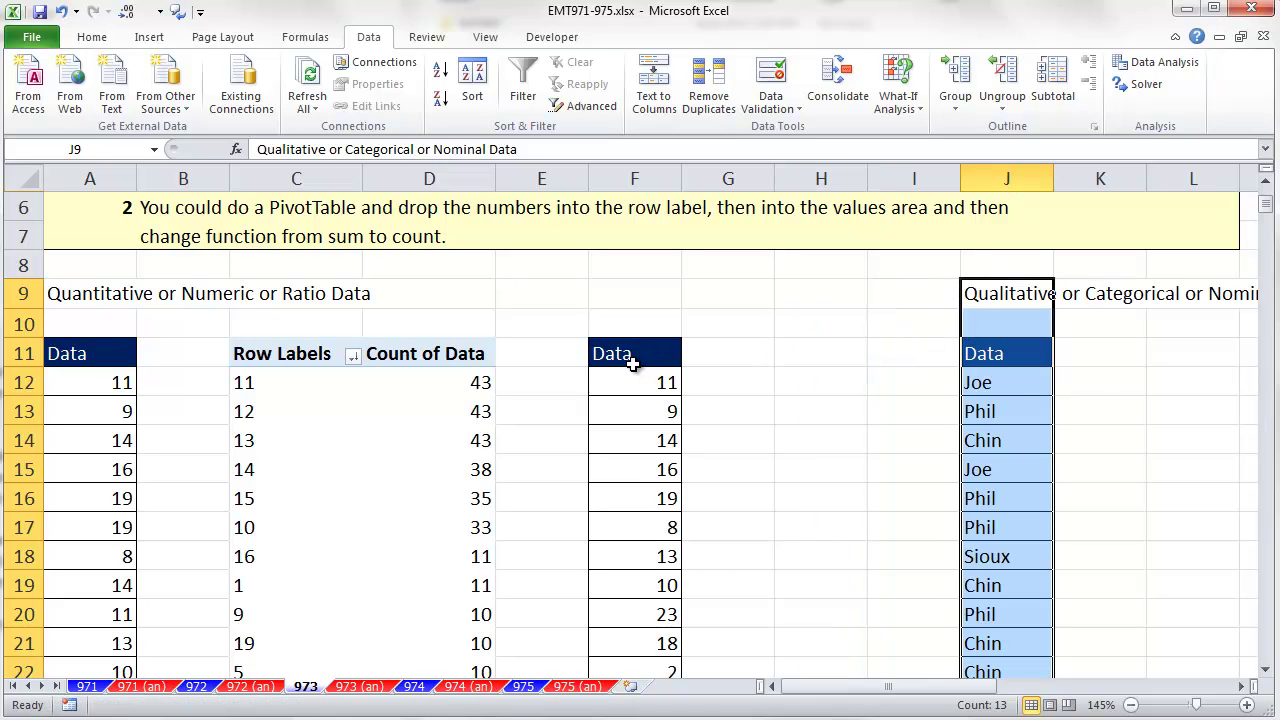
Select cells at the top of the numeric Data column, ending on header A11
{"action": "left_click_drag", "start_coordinate": [82, 354], "coordinate": [97, 486]}
{"action": "left_click", "coordinate": [112, 354]}
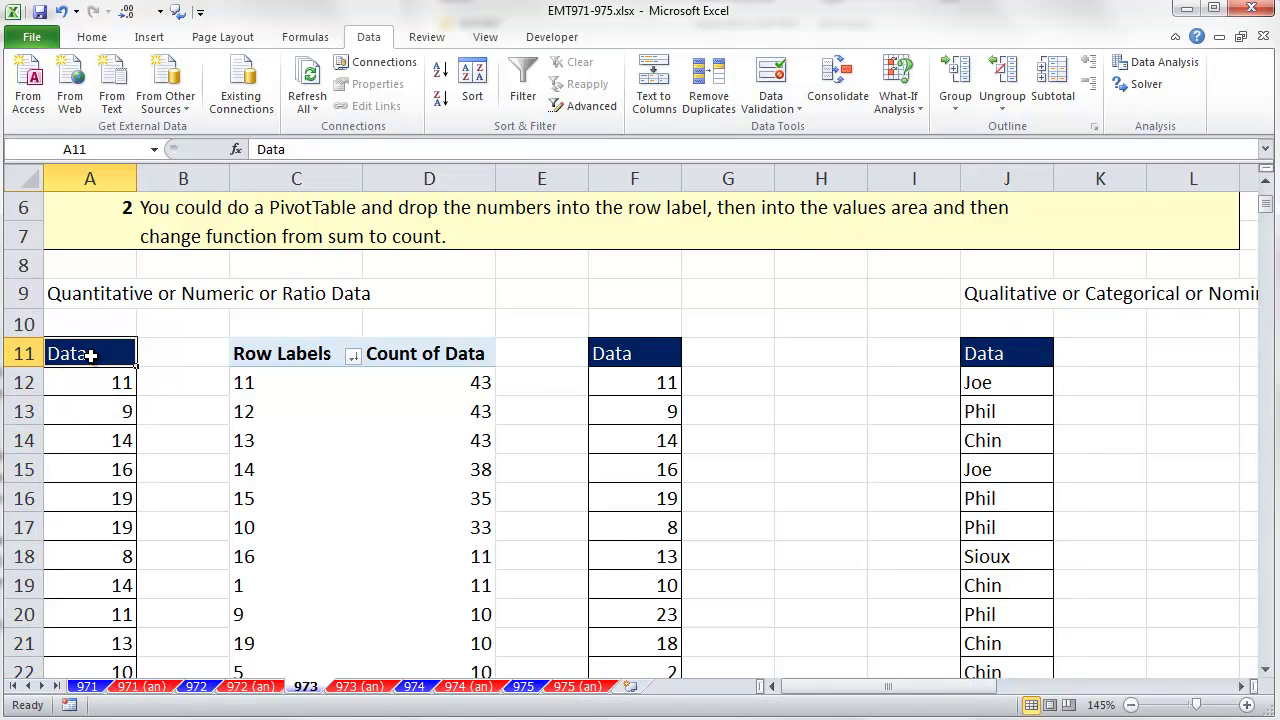
{"action": "left_click_drag", "start_coordinate": [114, 383], "coordinate": [106, 507]}
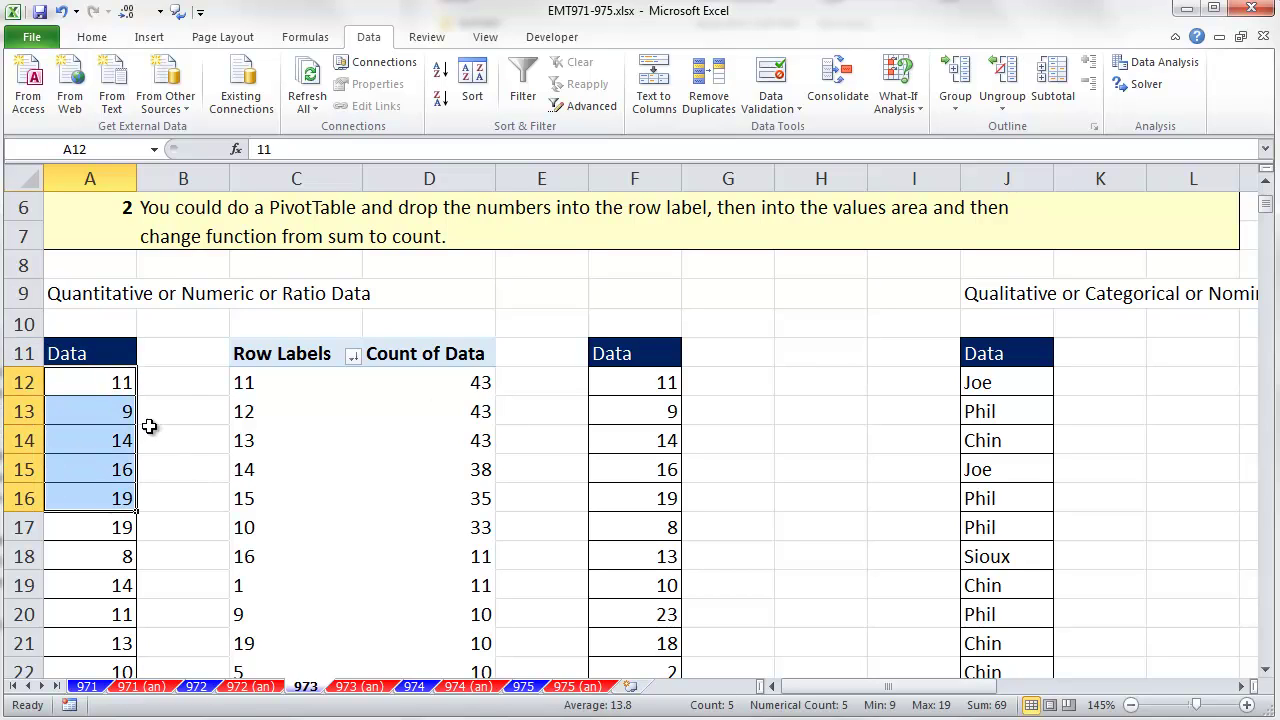
{"action": "left_click", "coordinate": [103, 386]}
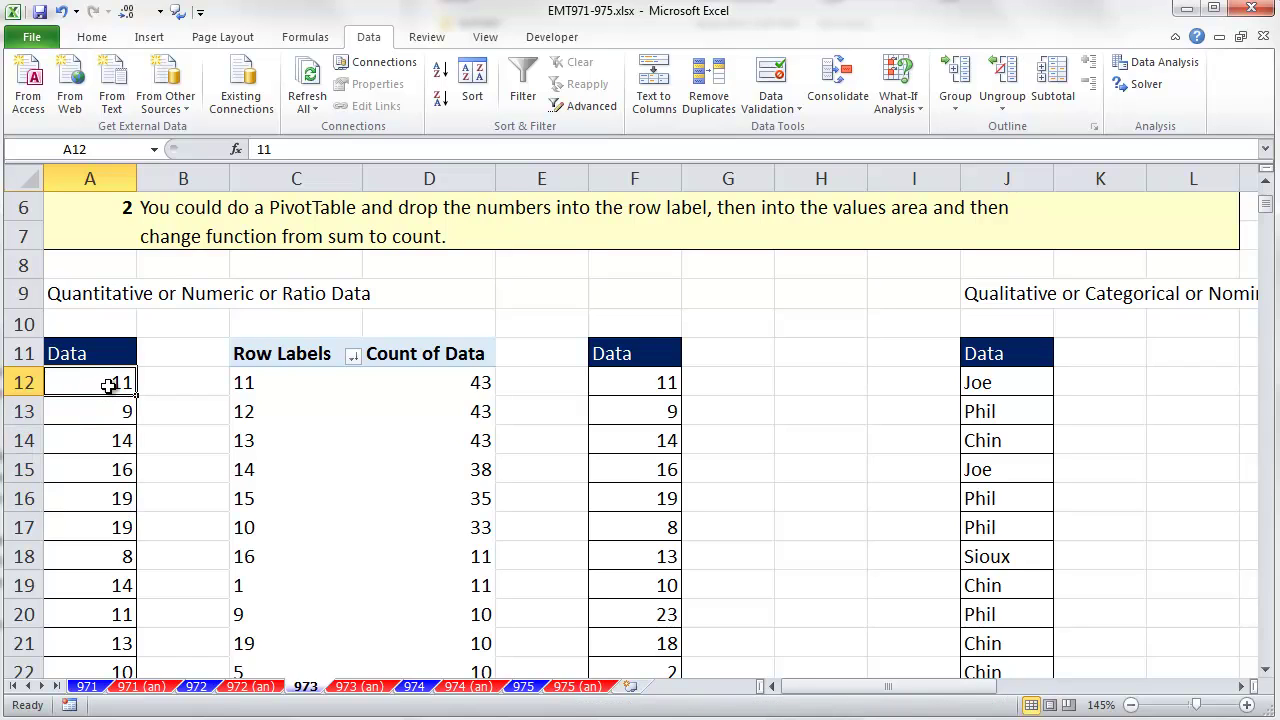
{"action": "left_click", "coordinate": [98, 355]}
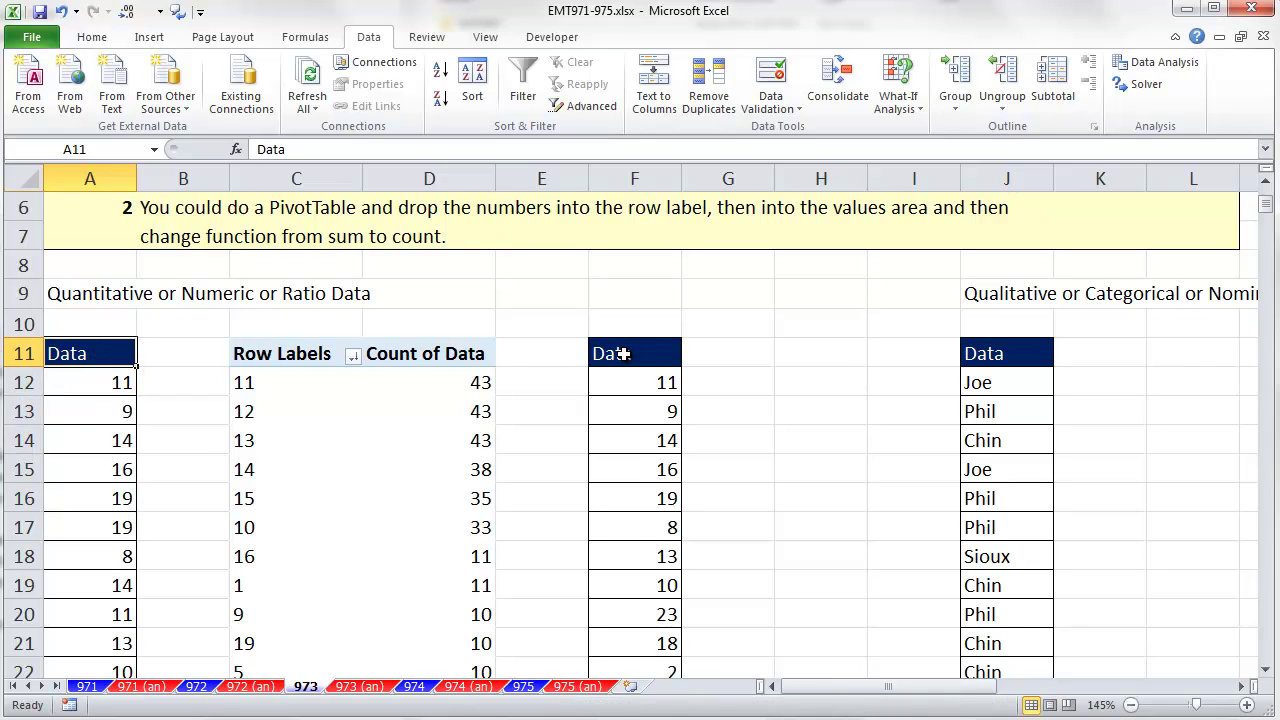
Enter the heading 'Count' in G11 and copy F11:F12's formatting onto G11:G12
{"action": "left_click", "coordinate": [704, 350]}
{"action": "type", "text": "Count"}
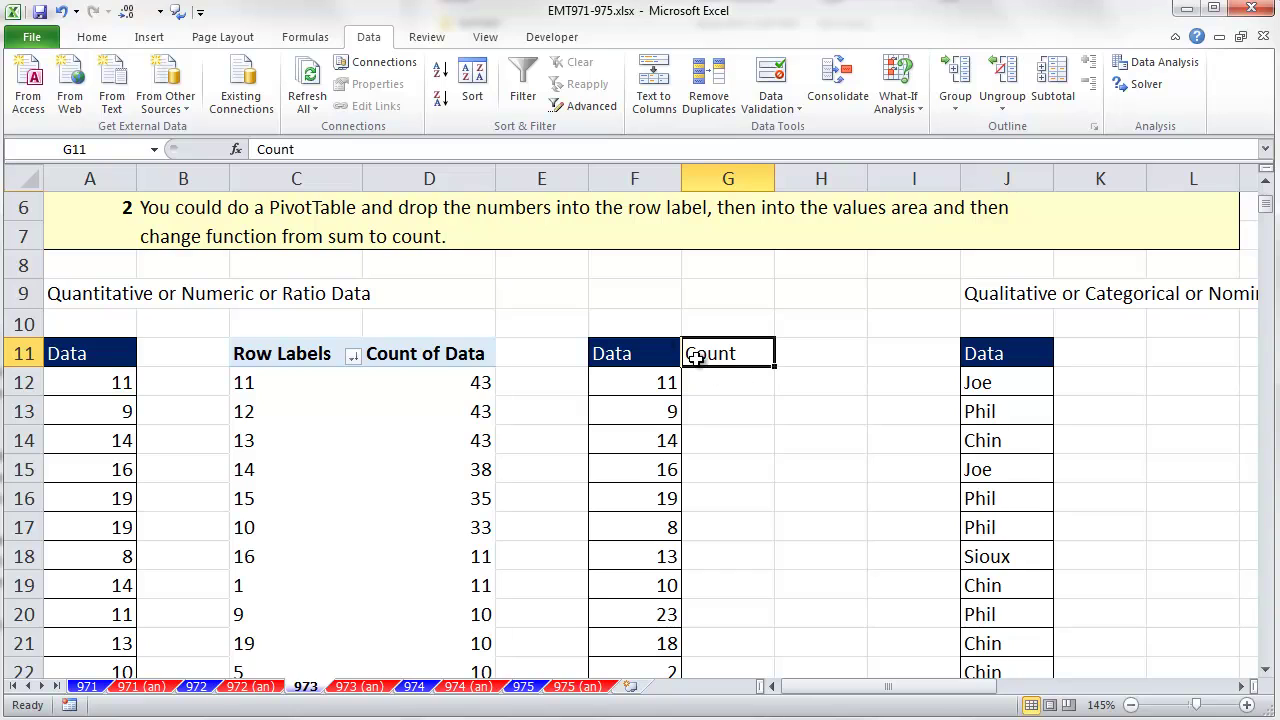
{"action": "left_click_drag", "start_coordinate": [656, 352], "coordinate": [658, 390]}
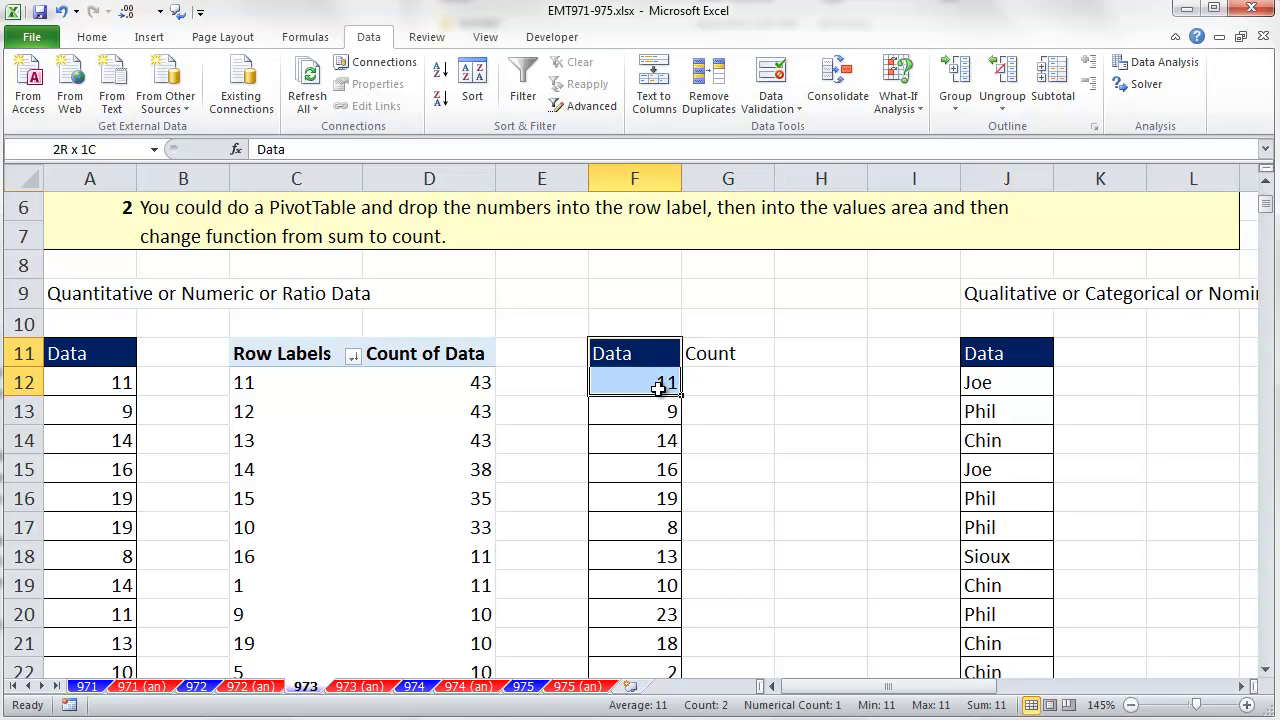
{"action": "left_click", "coordinate": [96, 37]}
{"action": "left_click", "coordinate": [100, 105]}
{"action": "left_click_drag", "start_coordinate": [708, 354], "coordinate": [745, 390]}
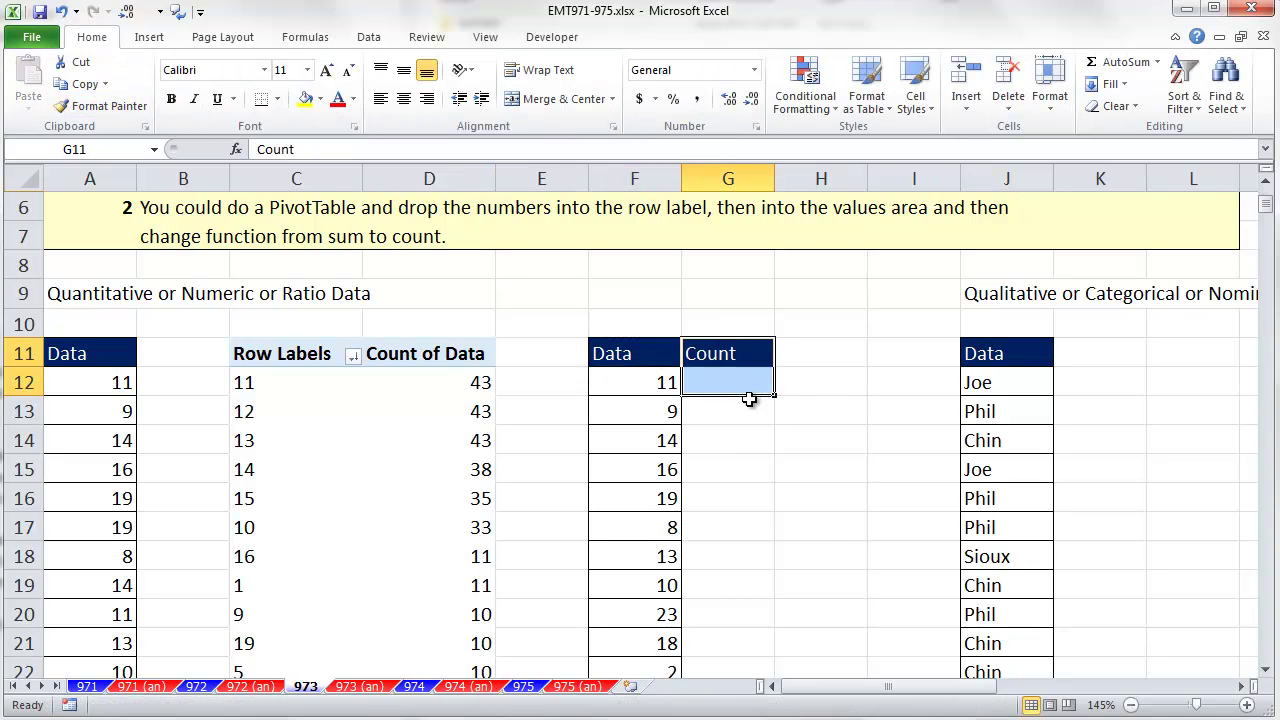
{"action": "left_click", "coordinate": [745, 392]}
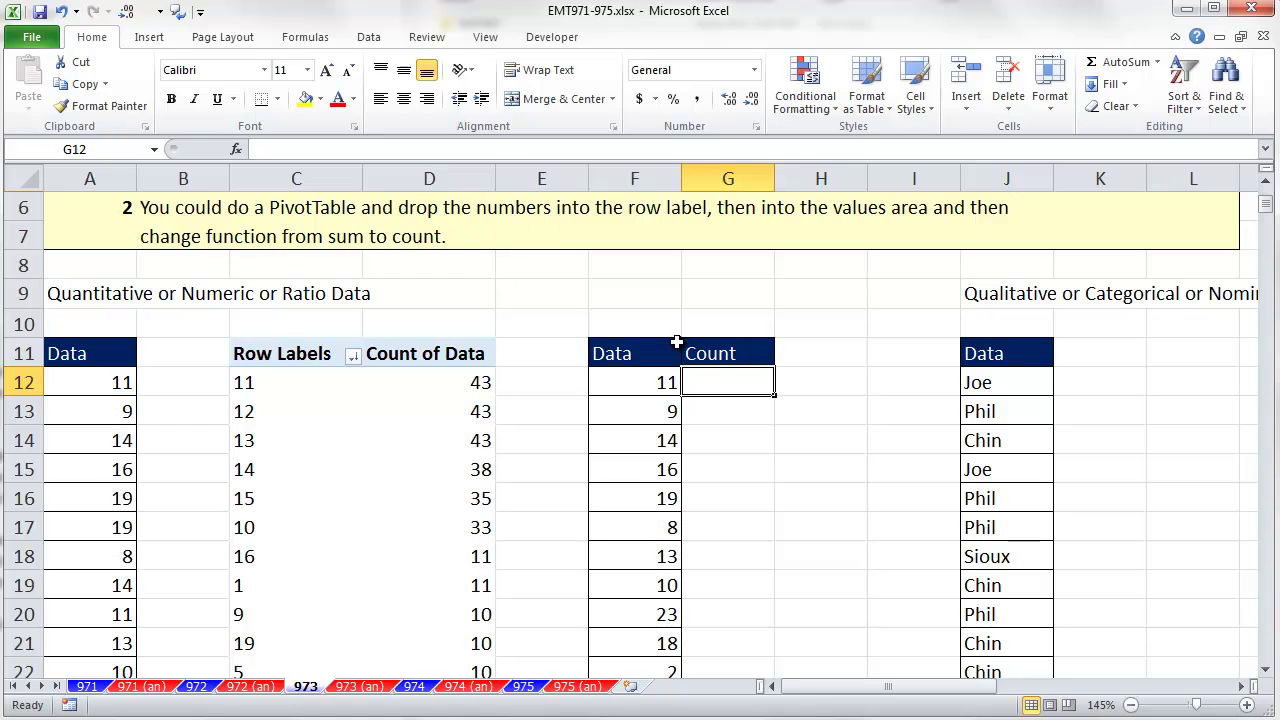
Fill G12 light green and start typing =COUNTI in it
{"action": "left_click", "coordinate": [320, 99]}
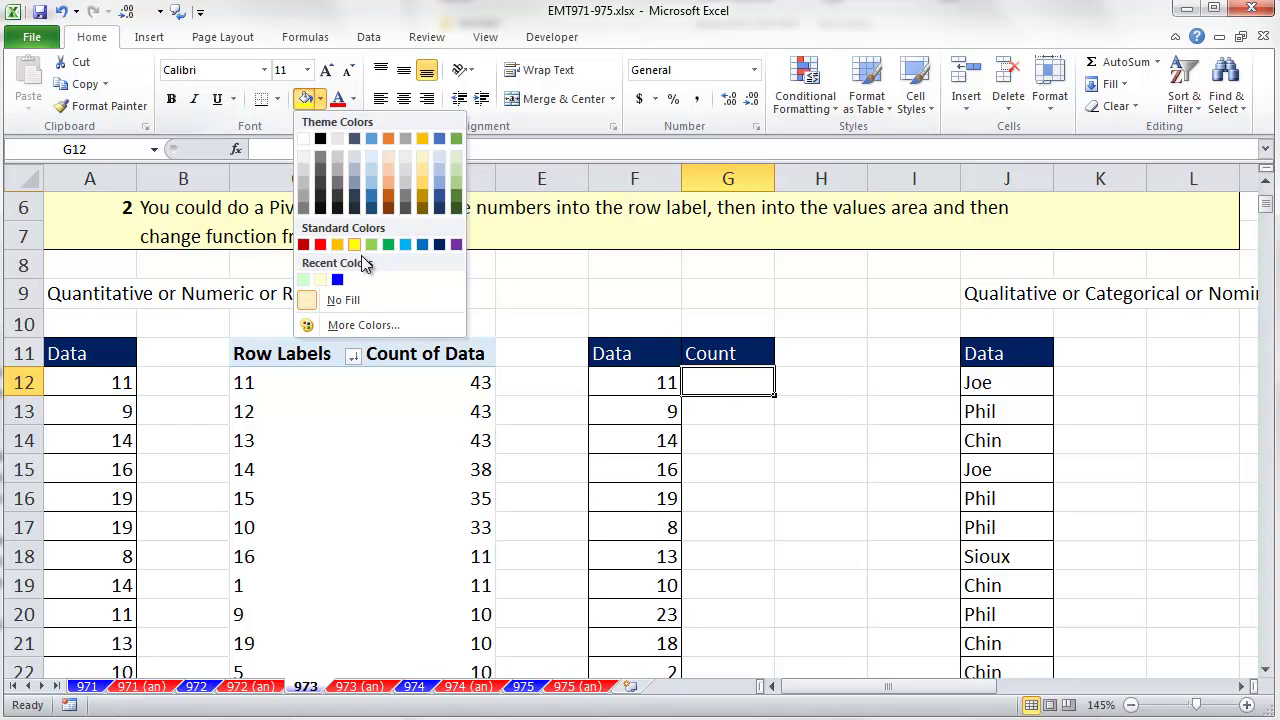
{"action": "left_click", "coordinate": [303, 279]}
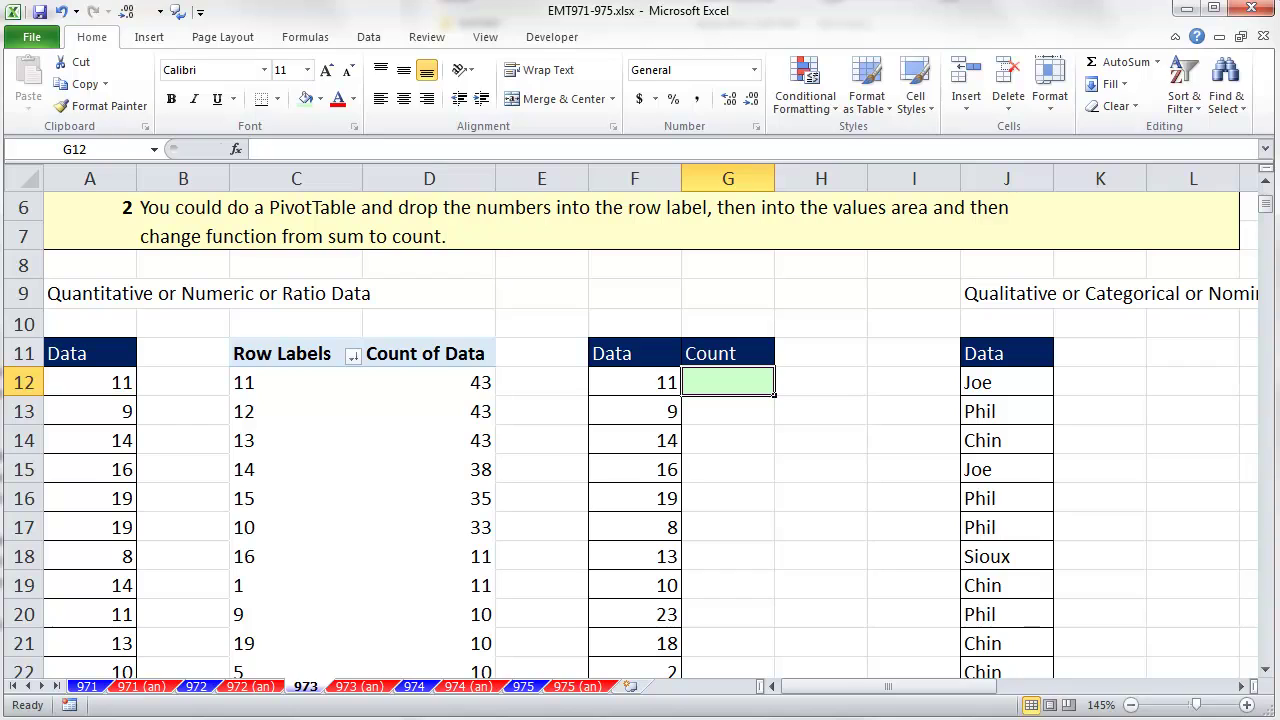
{"action": "type", "text": "=counti"}
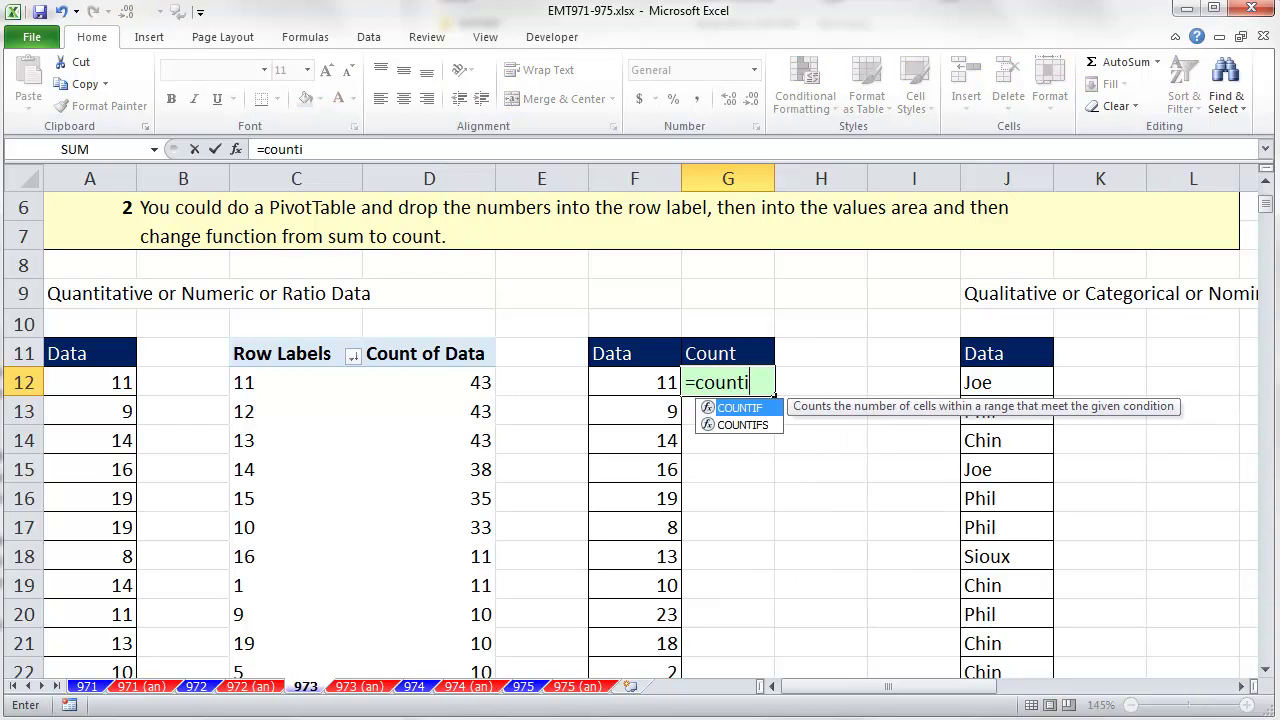
Enter =COUNTIF($A$12:$A$405,F12) in G12
{"action": "key", "text": "Tab"}
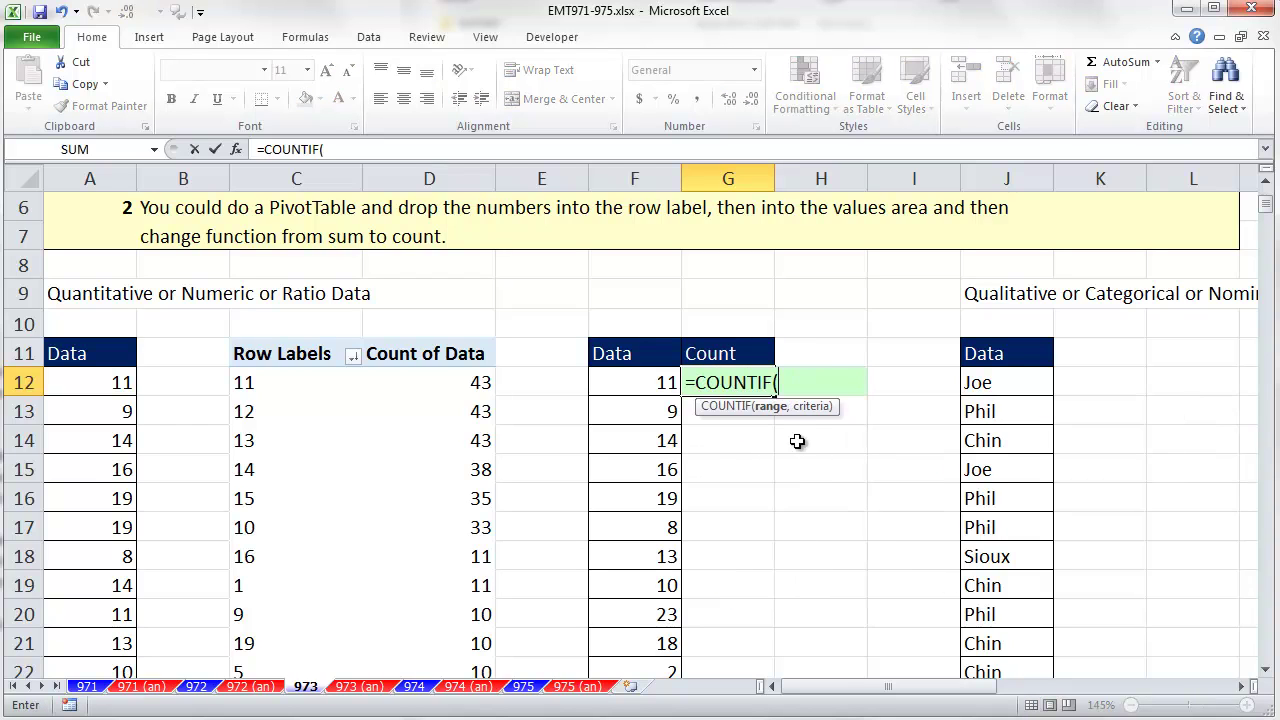
{"action": "left_click", "coordinate": [84, 385]}
{"action": "key", "text": "ctrl+shift+Down"}
{"action": "key", "text": "F4"}
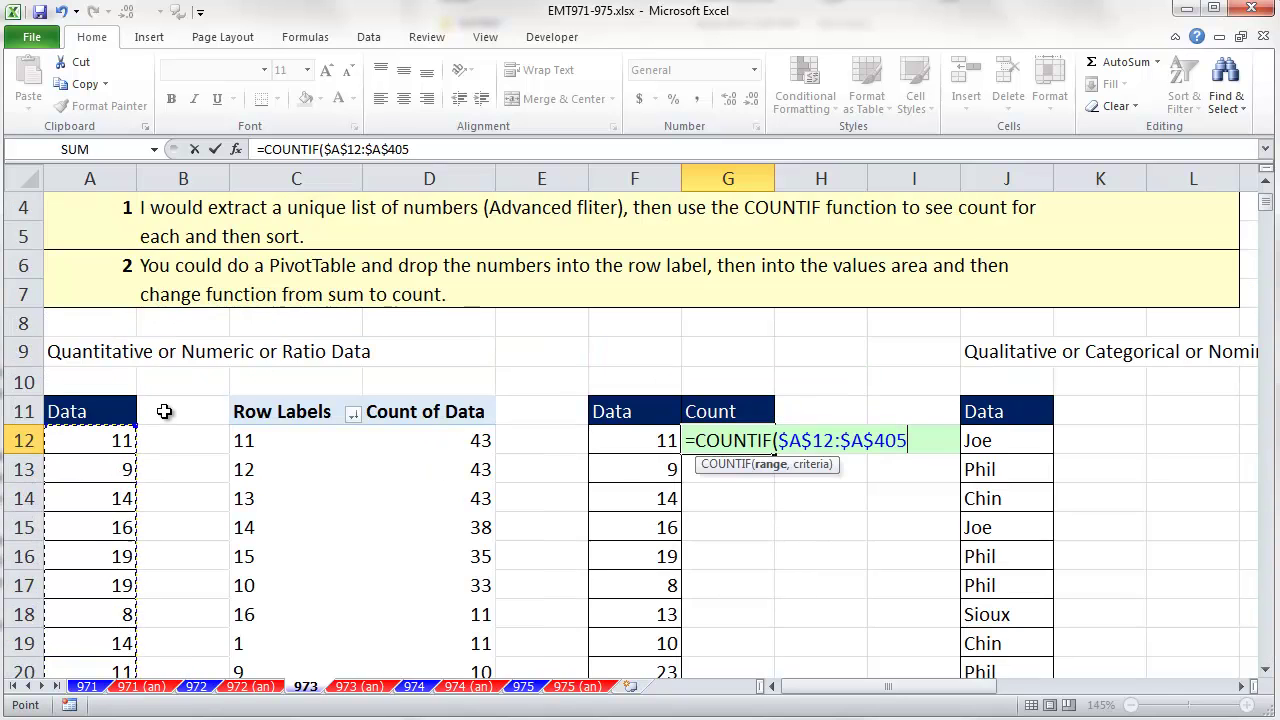
{"action": "type", "text": ","}
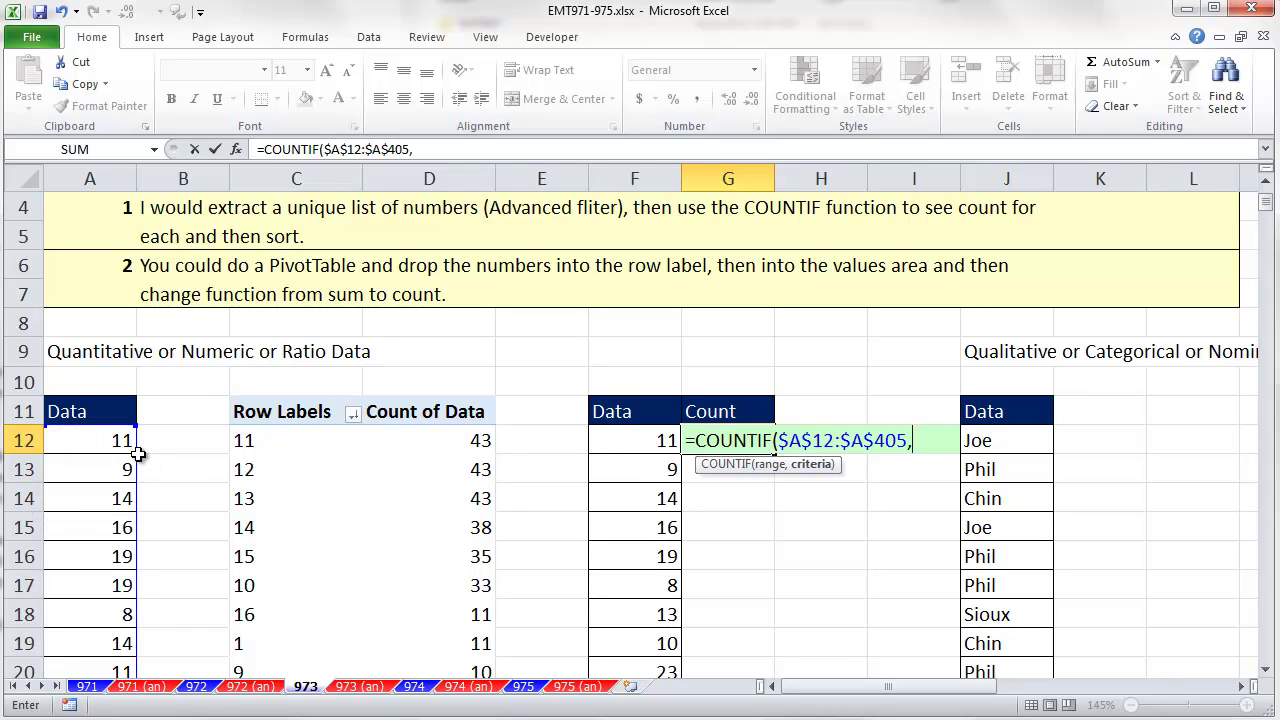
{"action": "left_click", "coordinate": [636, 443]}
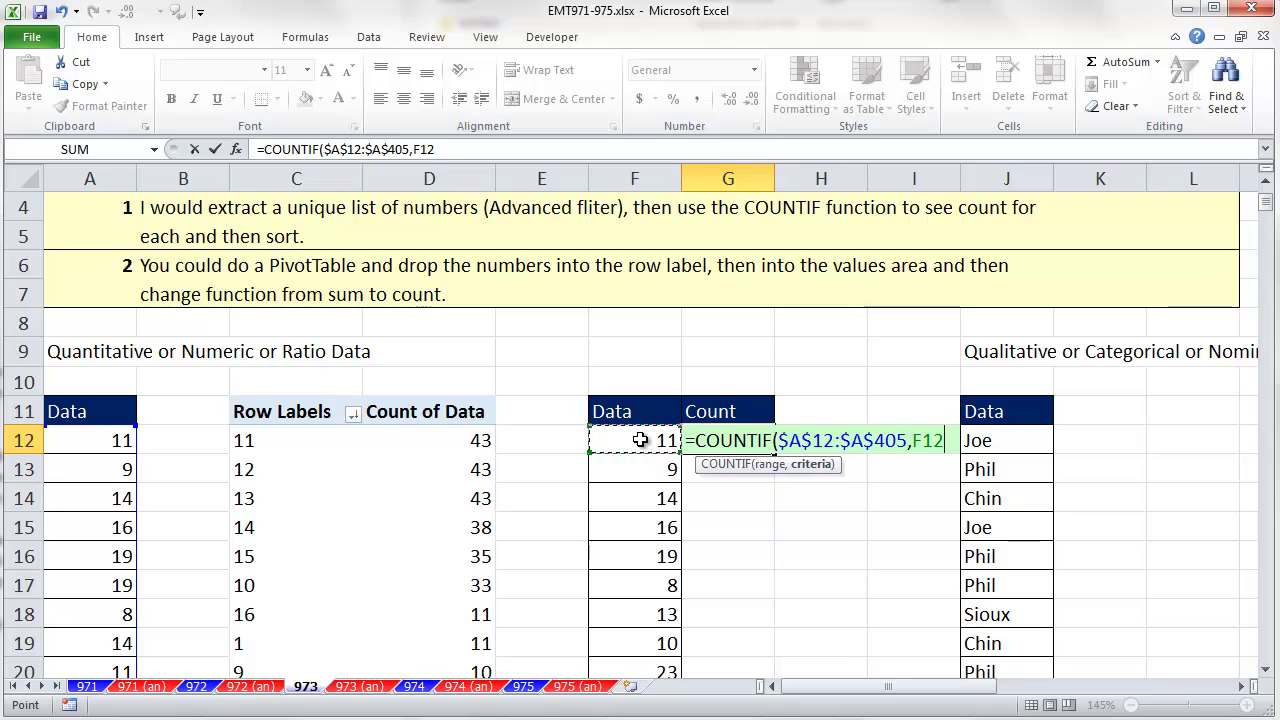
{"action": "type", "text": ")"}
{"action": "key", "text": "ctrl+Return"}
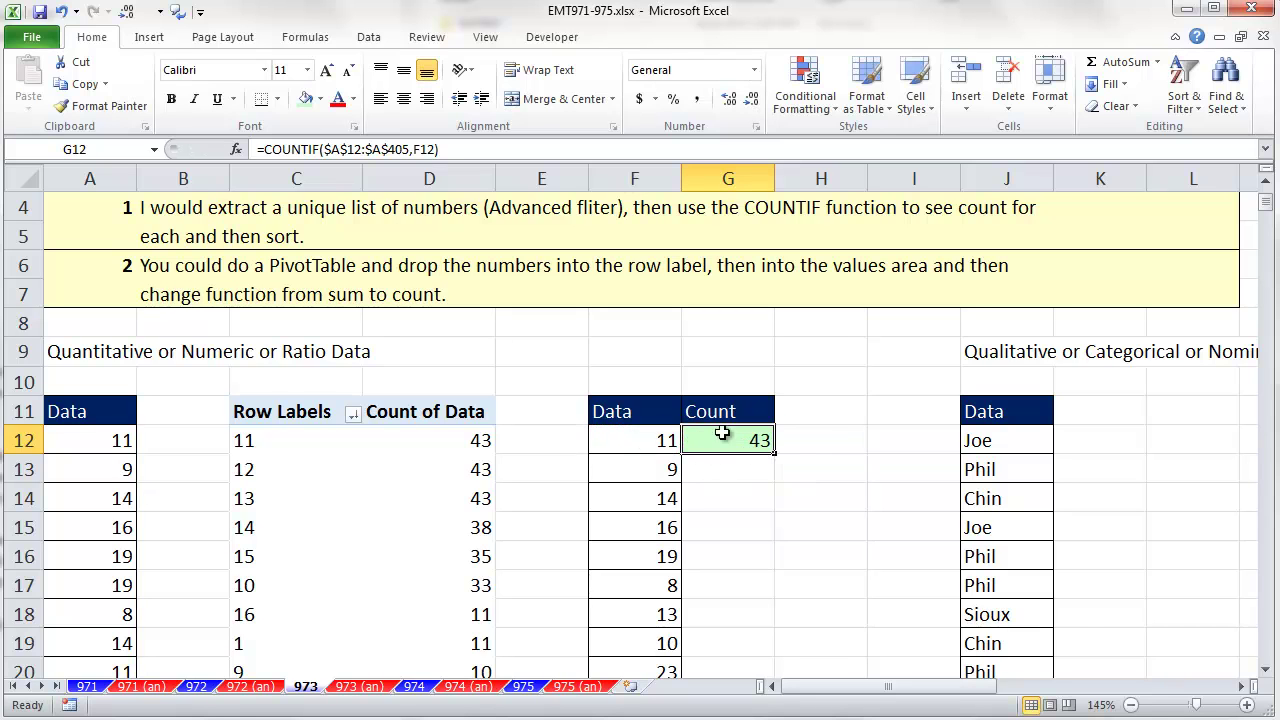
Fill the COUNTIF formula down column G and review G12's formula
{"action": "double_click", "coordinate": [775, 453]}
{"action": "scroll", "coordinate": [857, 540], "scroll_direction": "down", "scroll_amount": 8}
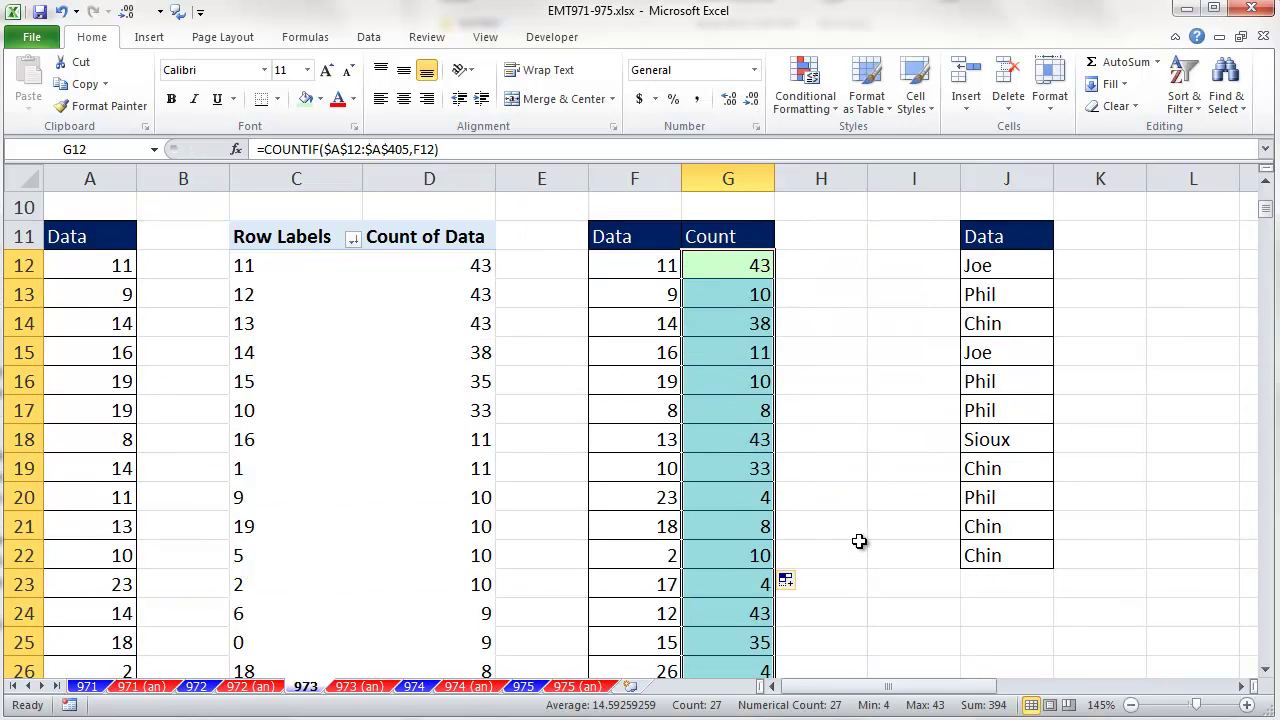
{"action": "scroll", "coordinate": [854, 549], "scroll_direction": "up", "scroll_amount": 8}
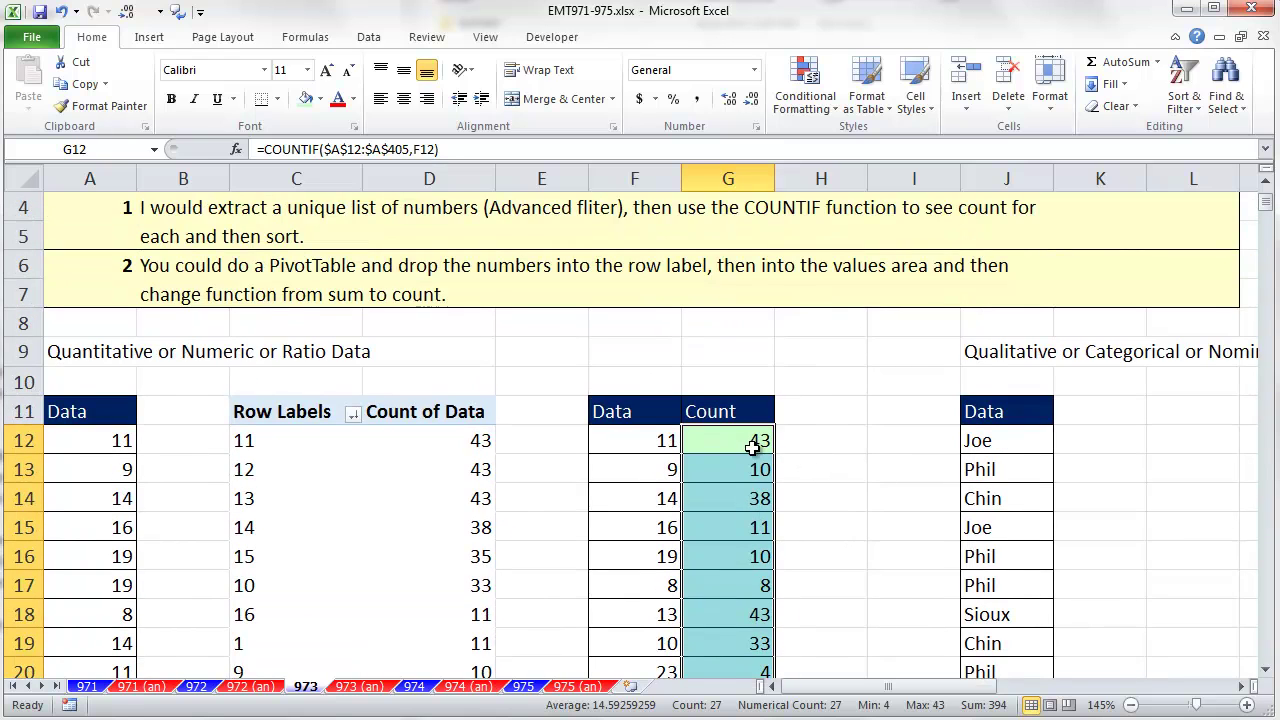
{"action": "left_click", "coordinate": [738, 442]}
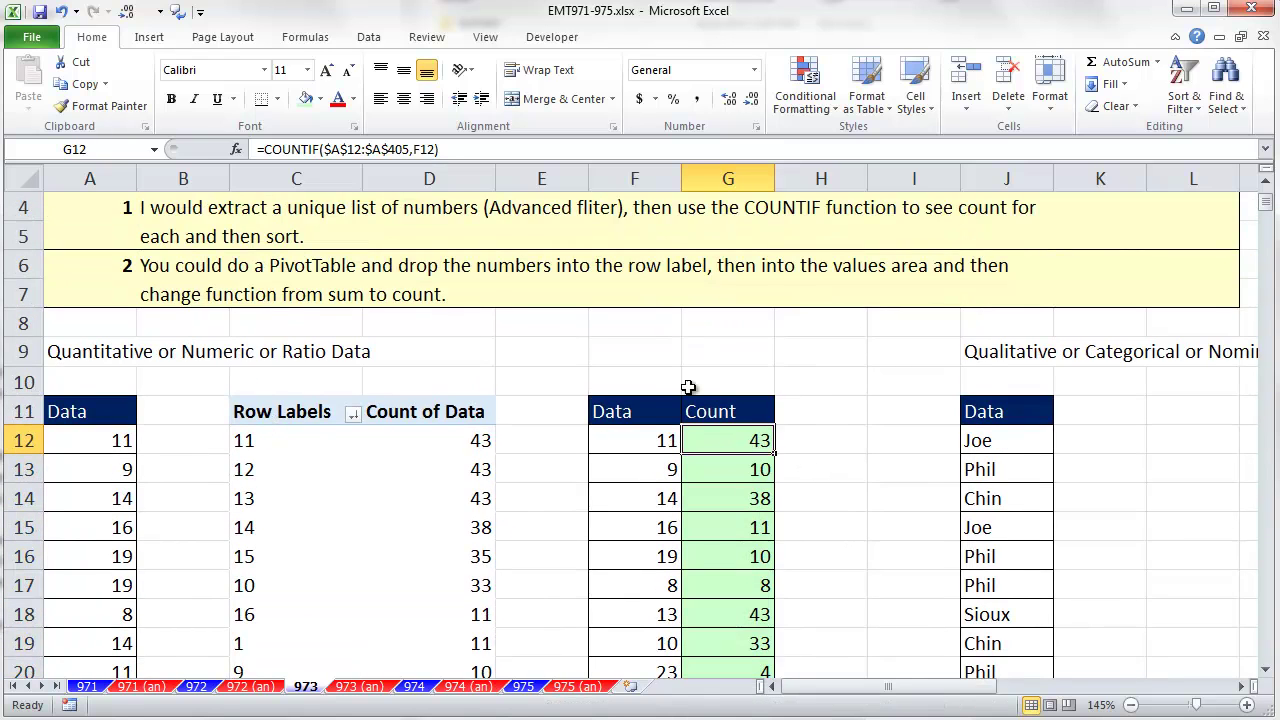
{"action": "double_click", "coordinate": [735, 444]}
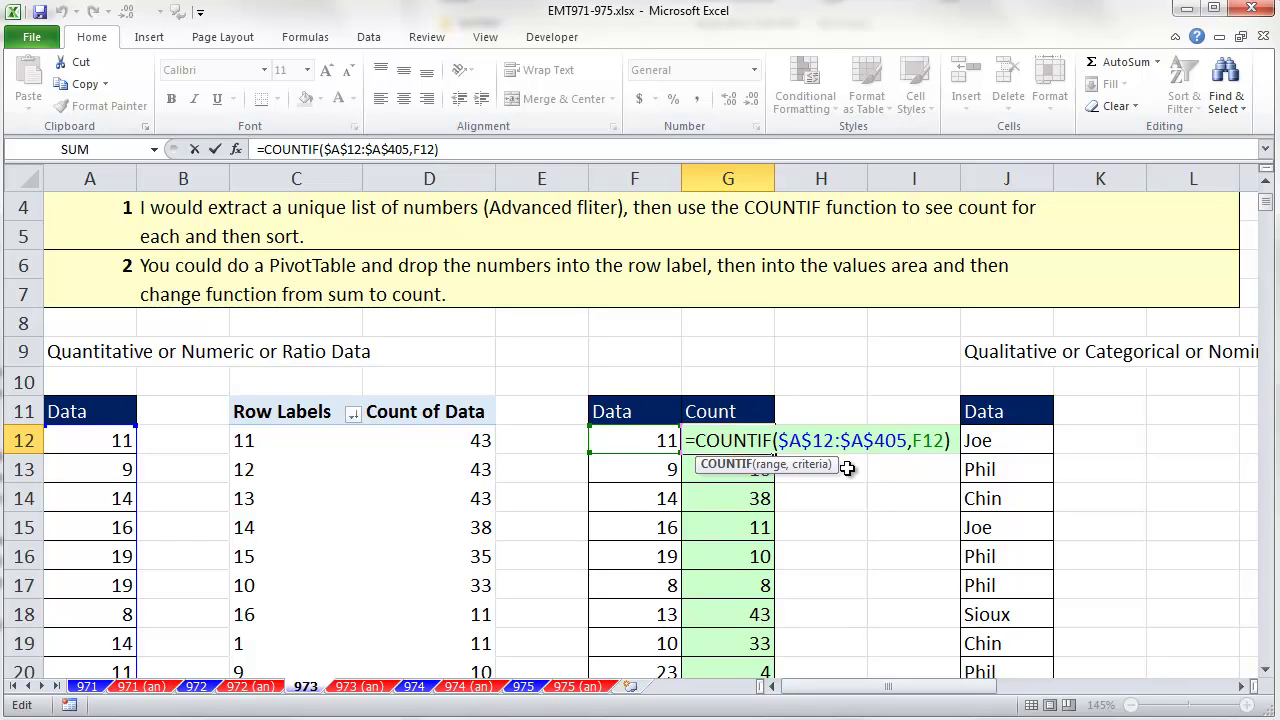
Sort the unique list by Count, largest first, and select the tied modes 11, 13 and 12 at 43
{"action": "key", "text": "Escape"}
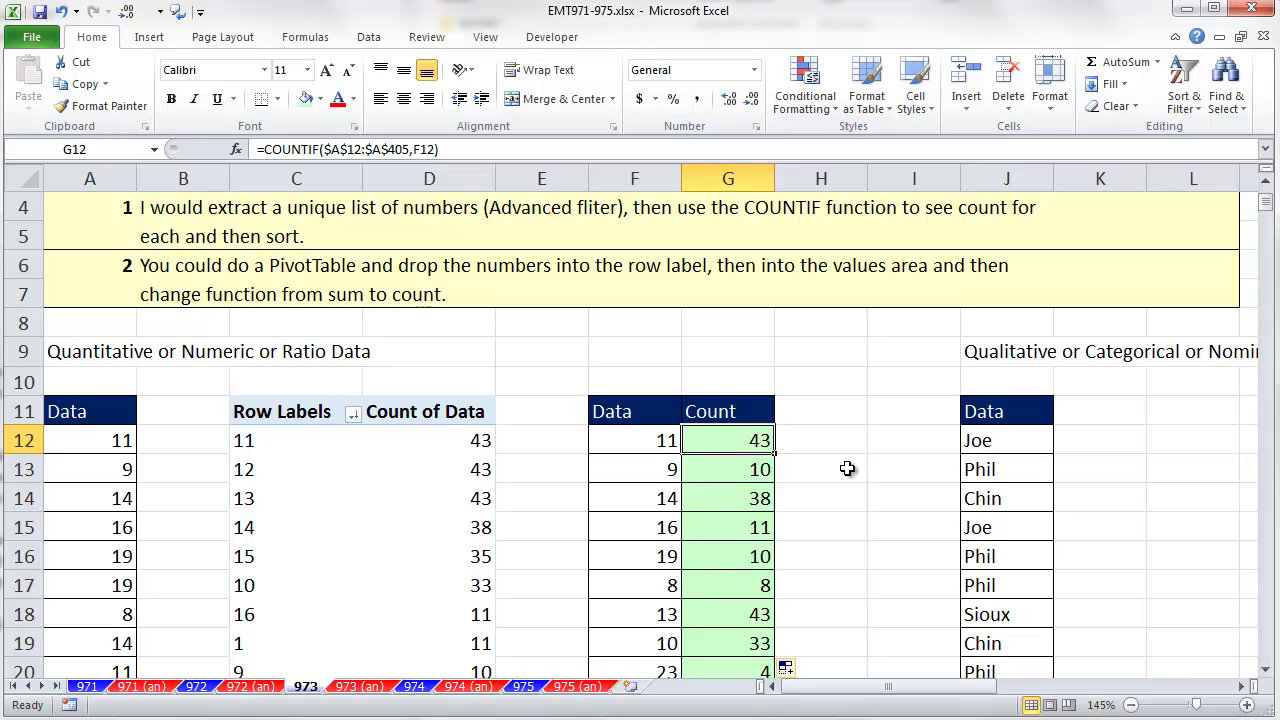
{"action": "right_click", "coordinate": [718, 441]}
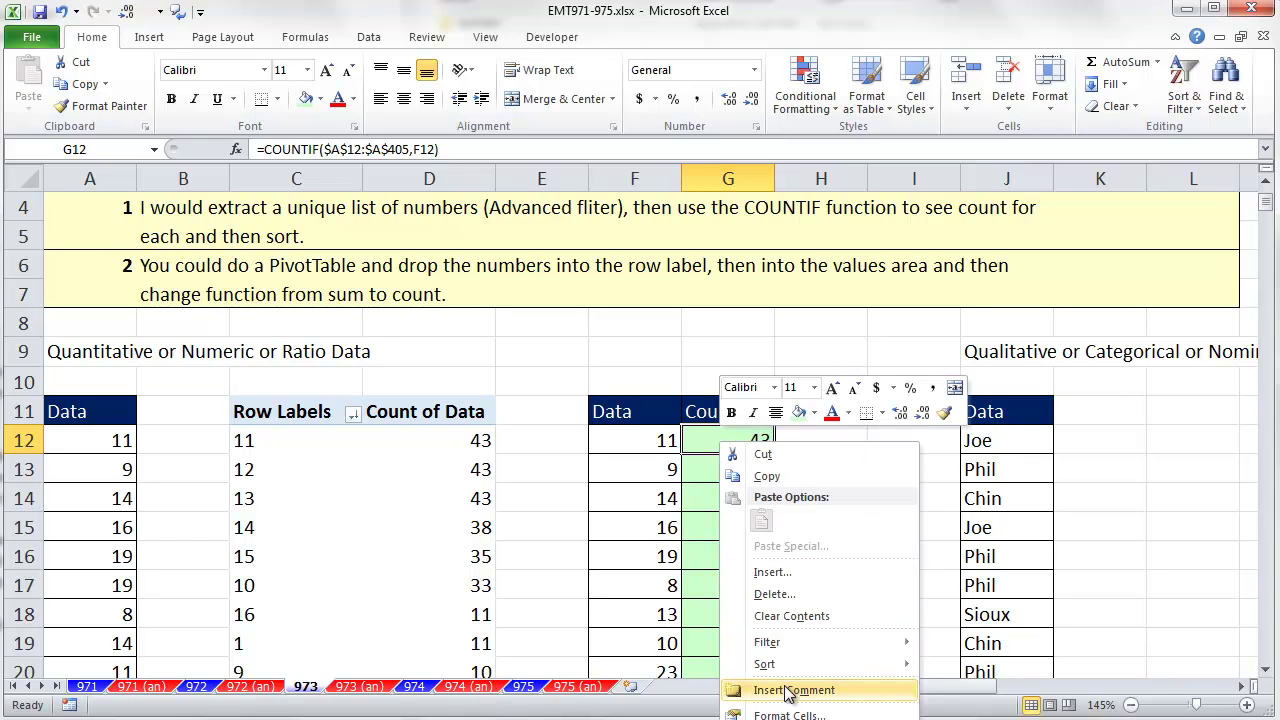
{"action": "mouse_move", "coordinate": [780, 664]}
{"action": "key", "text": "Escape"}
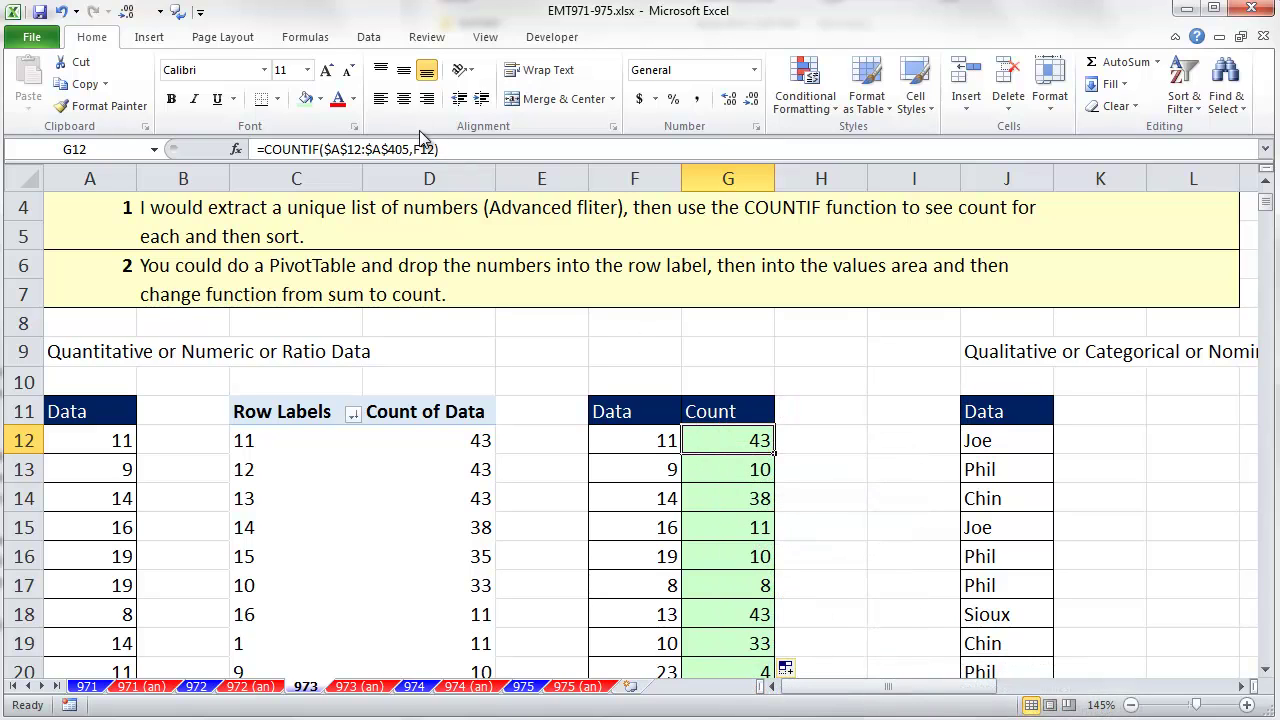
{"action": "left_click", "coordinate": [370, 38]}
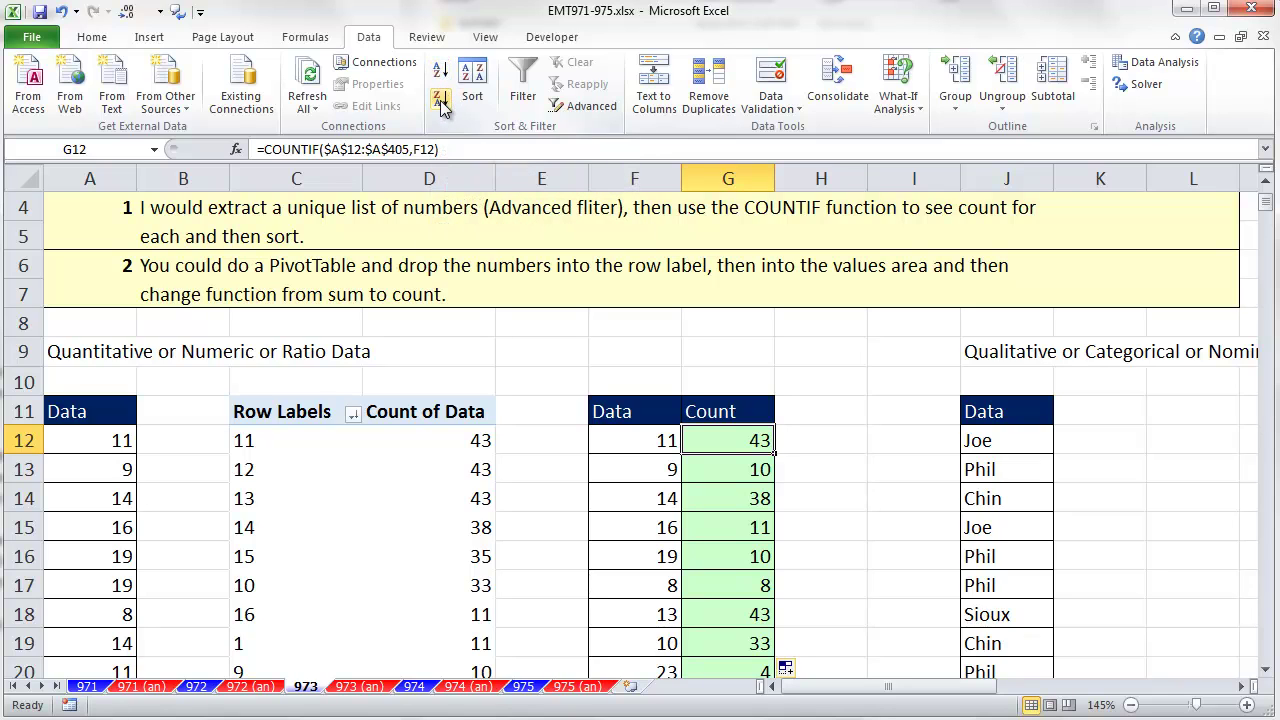
{"action": "left_click", "coordinate": [441, 98]}
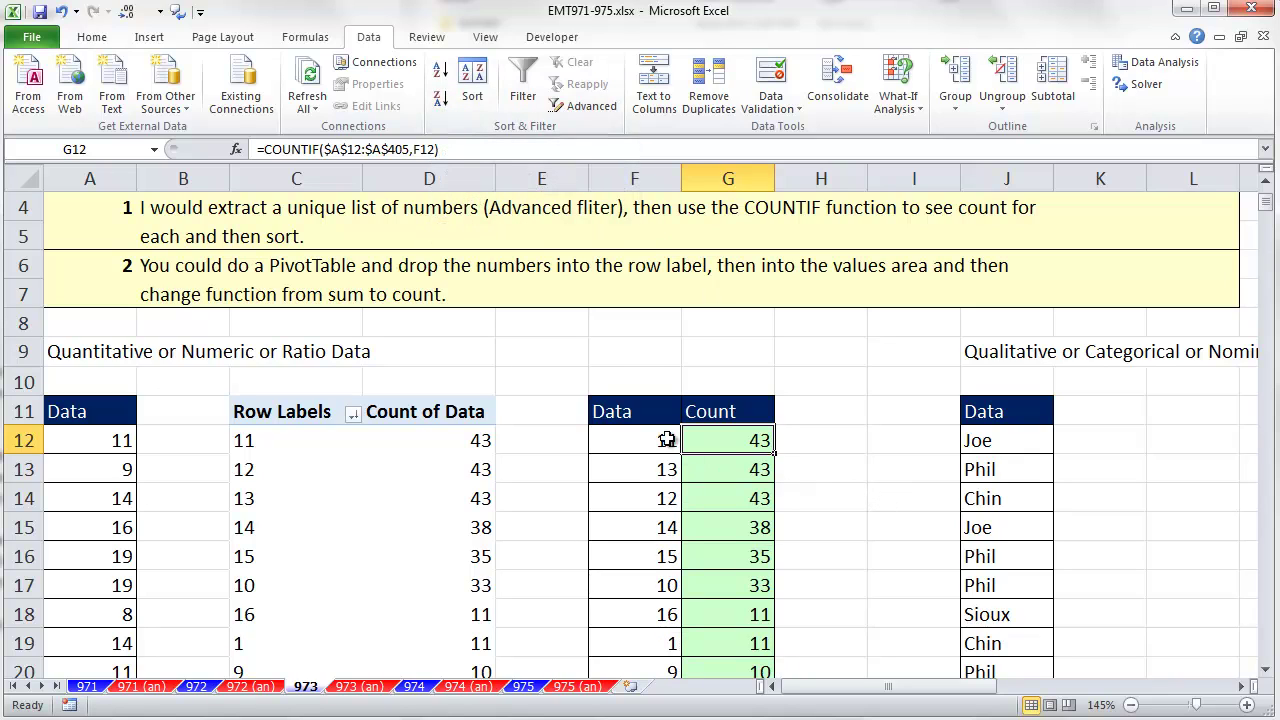
{"action": "left_click_drag", "start_coordinate": [640, 437], "coordinate": [757, 492]}
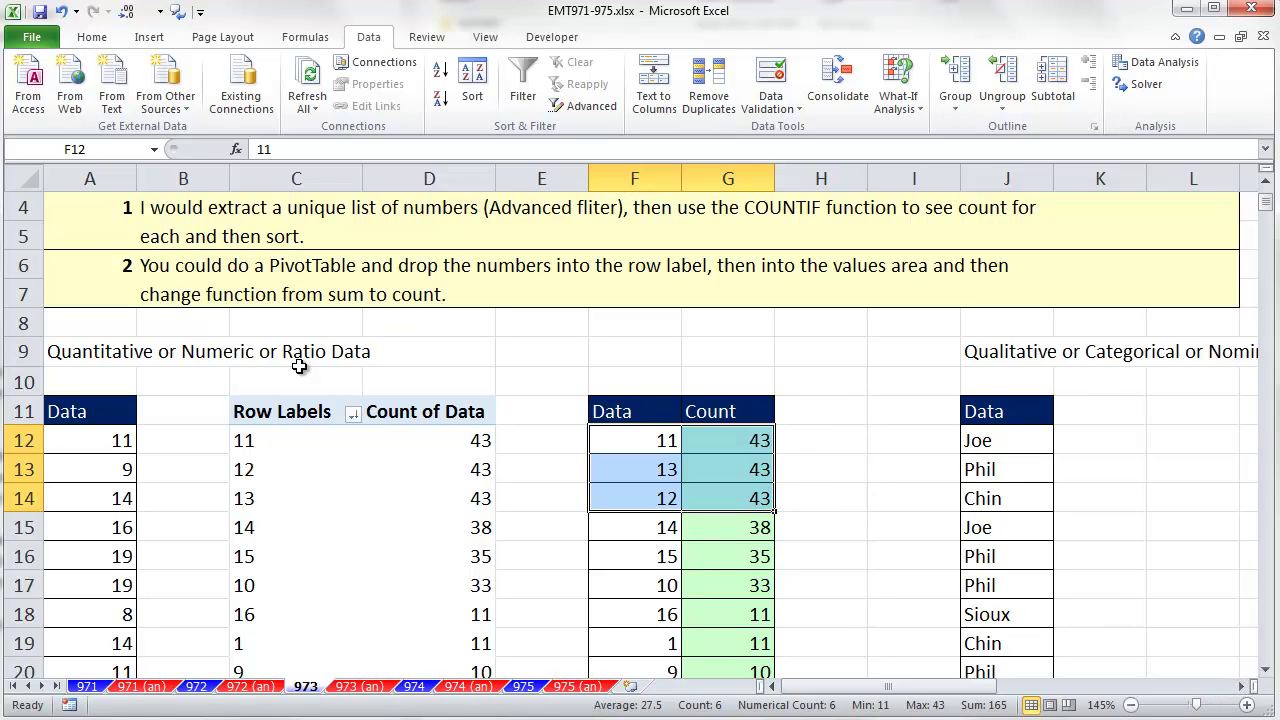
{"action": "mouse_move", "coordinate": [480, 619]}
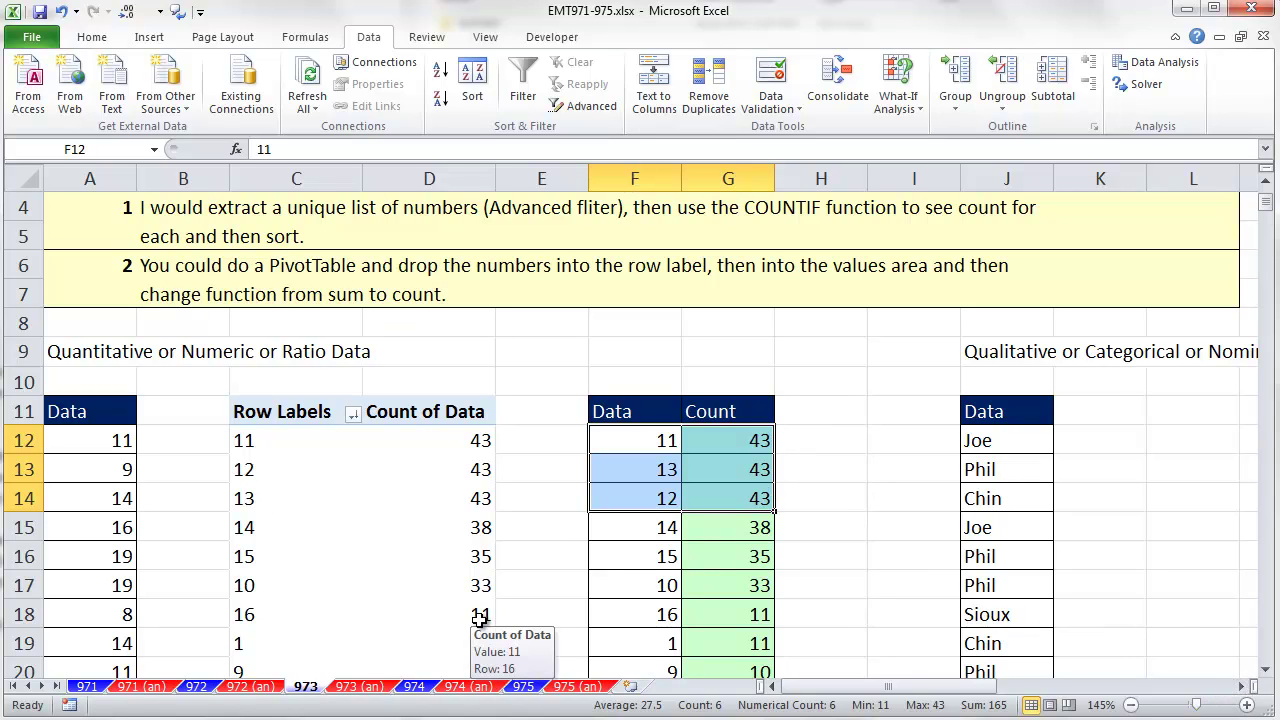
Scroll over to the categorical names column and select the list of names
{"action": "left_click", "coordinate": [1241, 686]}
{"action": "left_click", "coordinate": [1241, 686]}
{"action": "left_click", "coordinate": [1241, 686]}
{"action": "left_click", "coordinate": [1241, 686]}
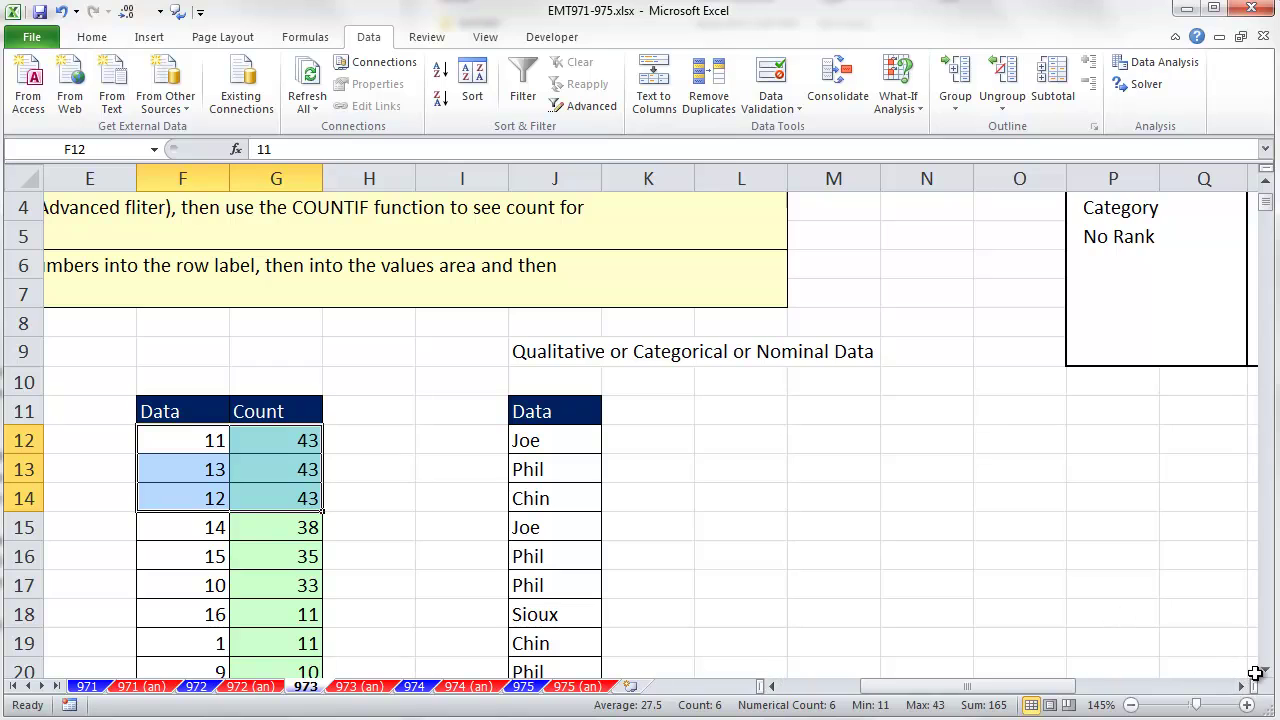
{"action": "left_click", "coordinate": [1266, 670]}
{"action": "left_click", "coordinate": [1266, 670]}
{"action": "left_click", "coordinate": [1266, 670]}
{"action": "left_click", "coordinate": [1266, 670]}
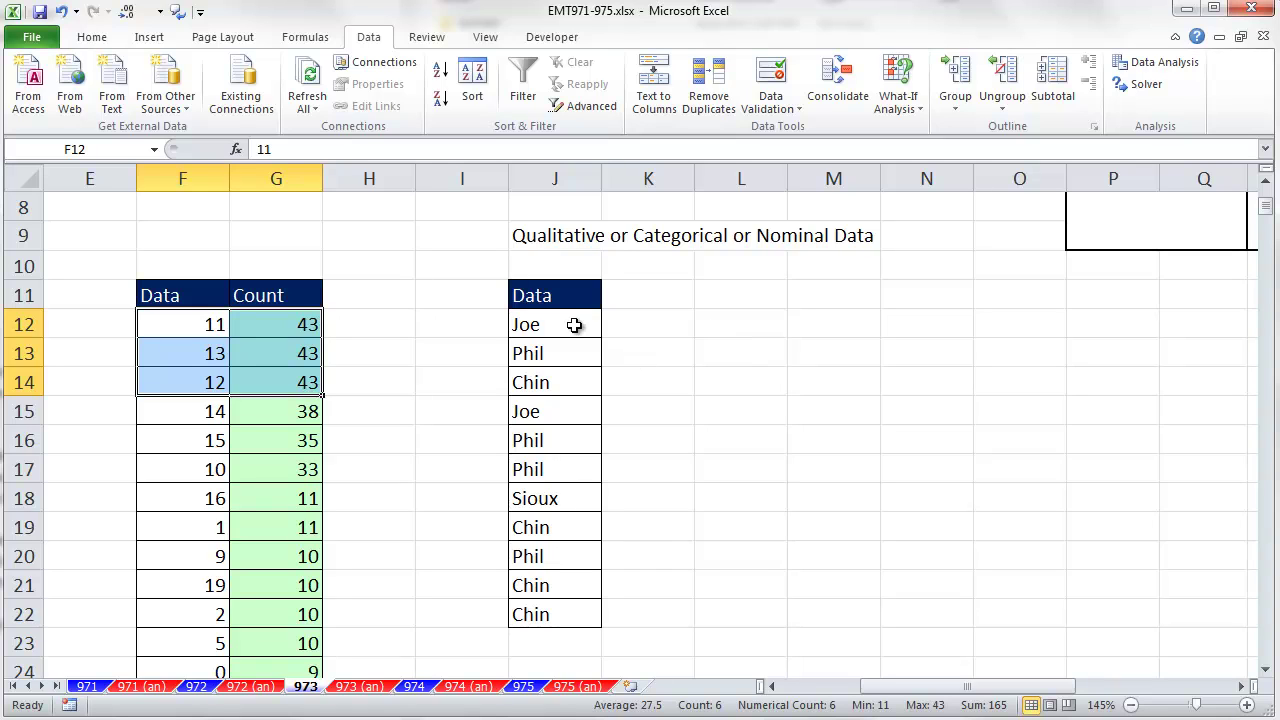
{"action": "left_click_drag", "start_coordinate": [540, 326], "coordinate": [566, 616]}
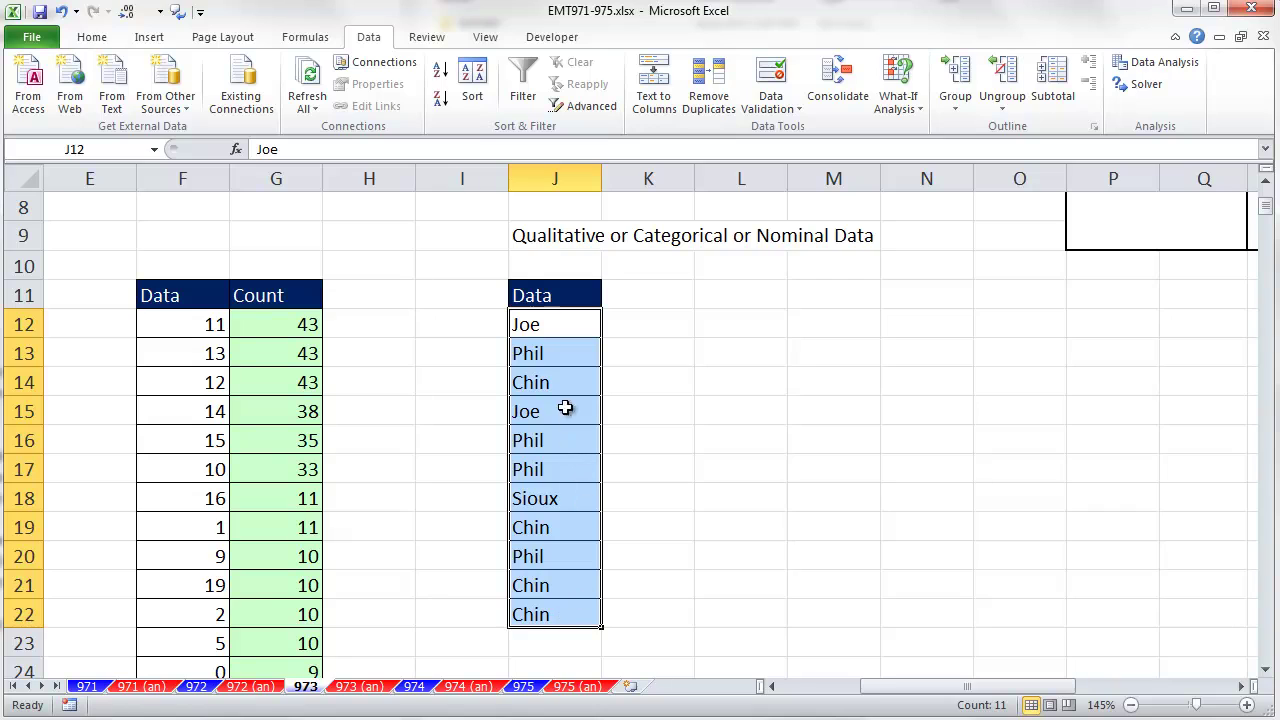
Highlight the four Phil entries, then select the whole names column J11:J22 with its heading
{"action": "left_click", "coordinate": [563, 354]}
{"action": "left_click", "coordinate": [550, 438], "text": "ctrl"}
{"action": "left_click", "coordinate": [548, 468], "text": "ctrl"}
{"action": "left_click", "coordinate": [538, 562], "text": "ctrl"}
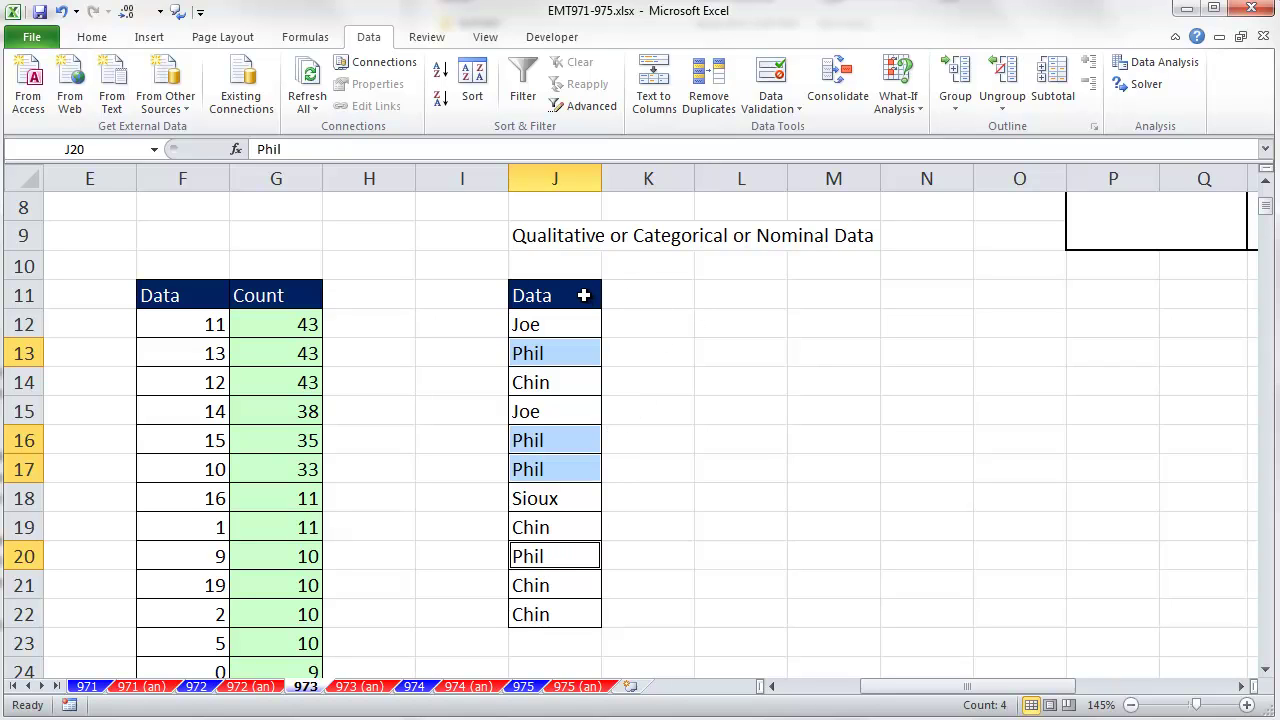
{"action": "left_click_drag", "start_coordinate": [584, 295], "coordinate": [582, 611]}
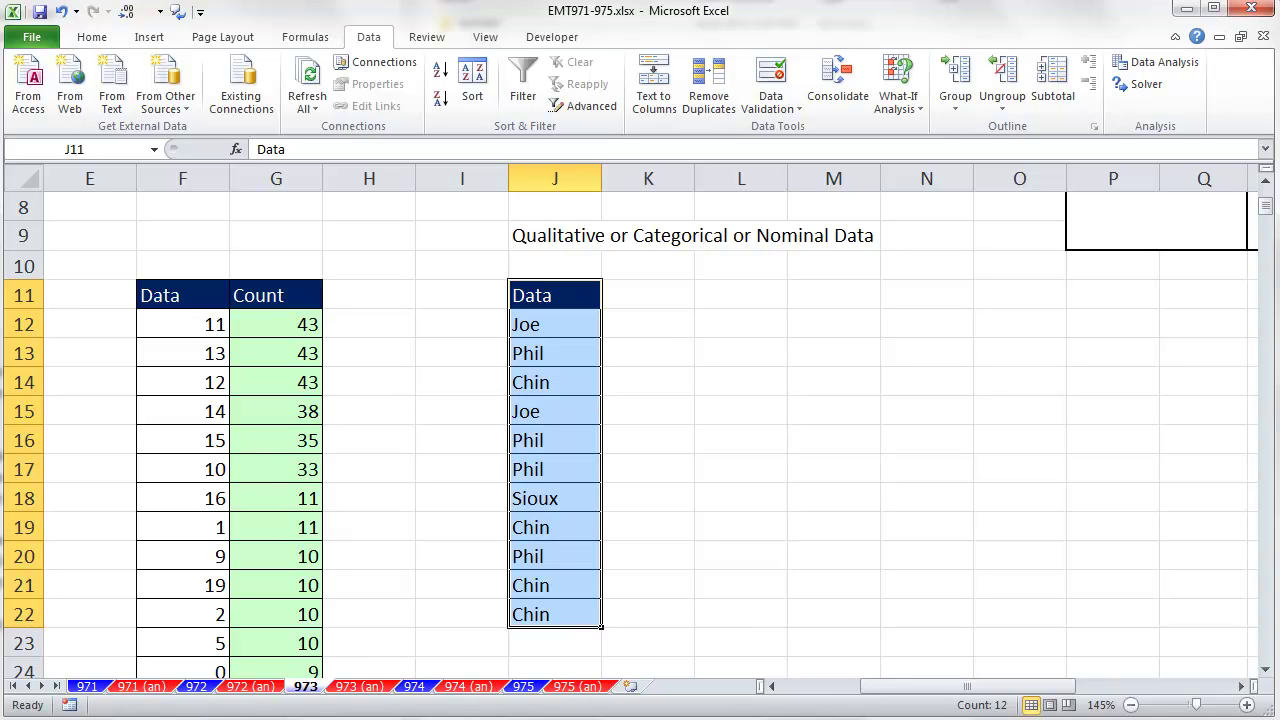
Open the Advanced Filter dialog with Alt, A, Q, cancel it, then reopen it from the names list
{"action": "key", "text": "alt+a"}
{"action": "key", "text": "q"}
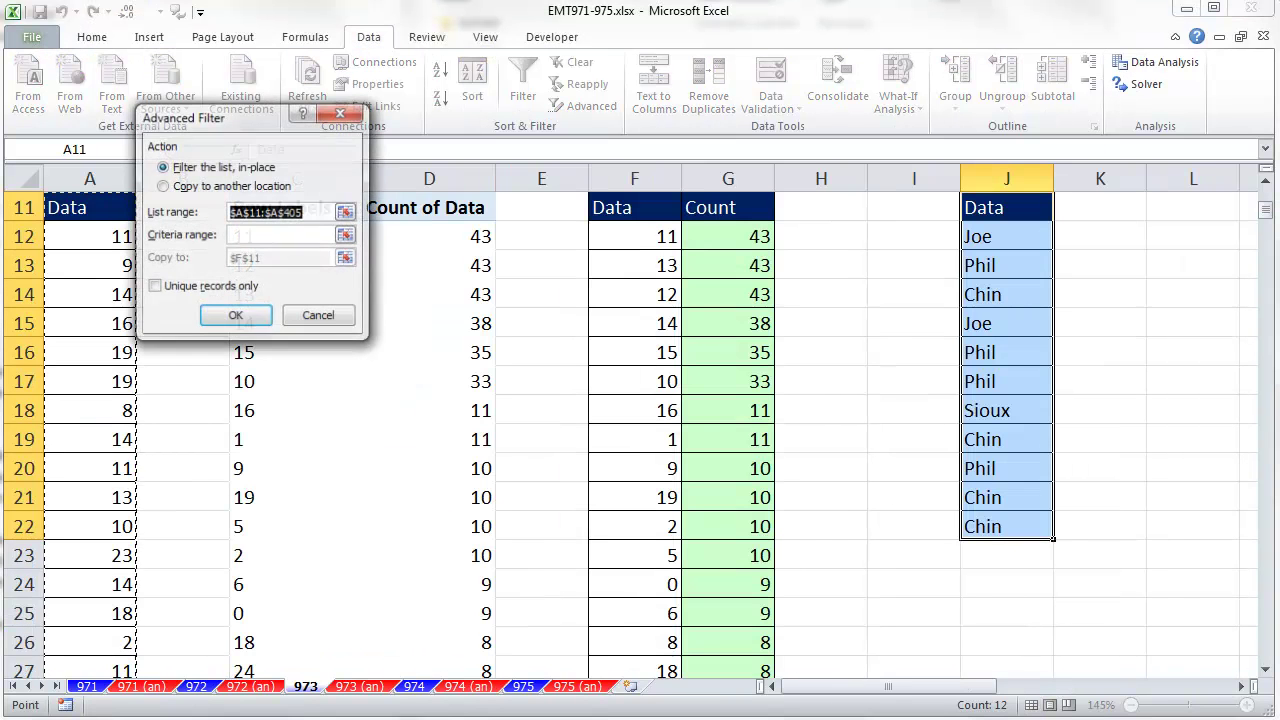
{"action": "key", "text": "Escape"}
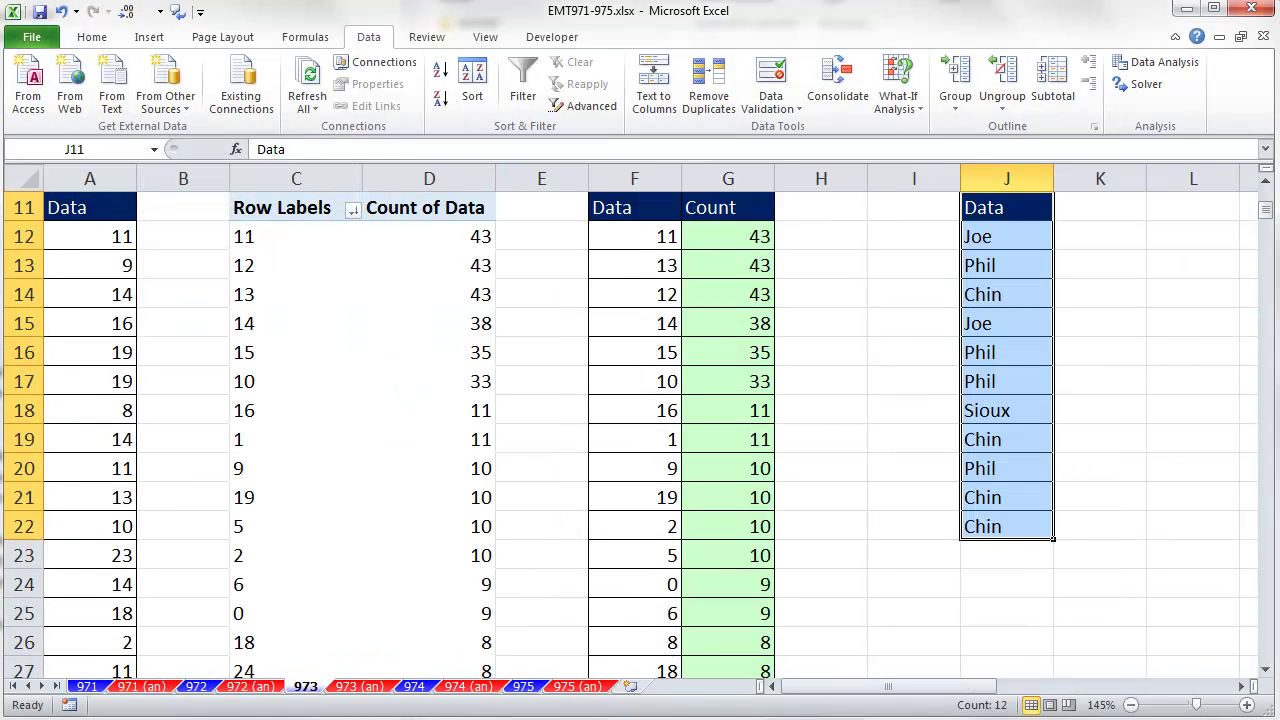
{"action": "left_click", "coordinate": [1243, 687]}
{"action": "left_click", "coordinate": [1241, 686]}
{"action": "scroll", "coordinate": [1100, 550], "scroll_direction": "up", "scroll_amount": 2}
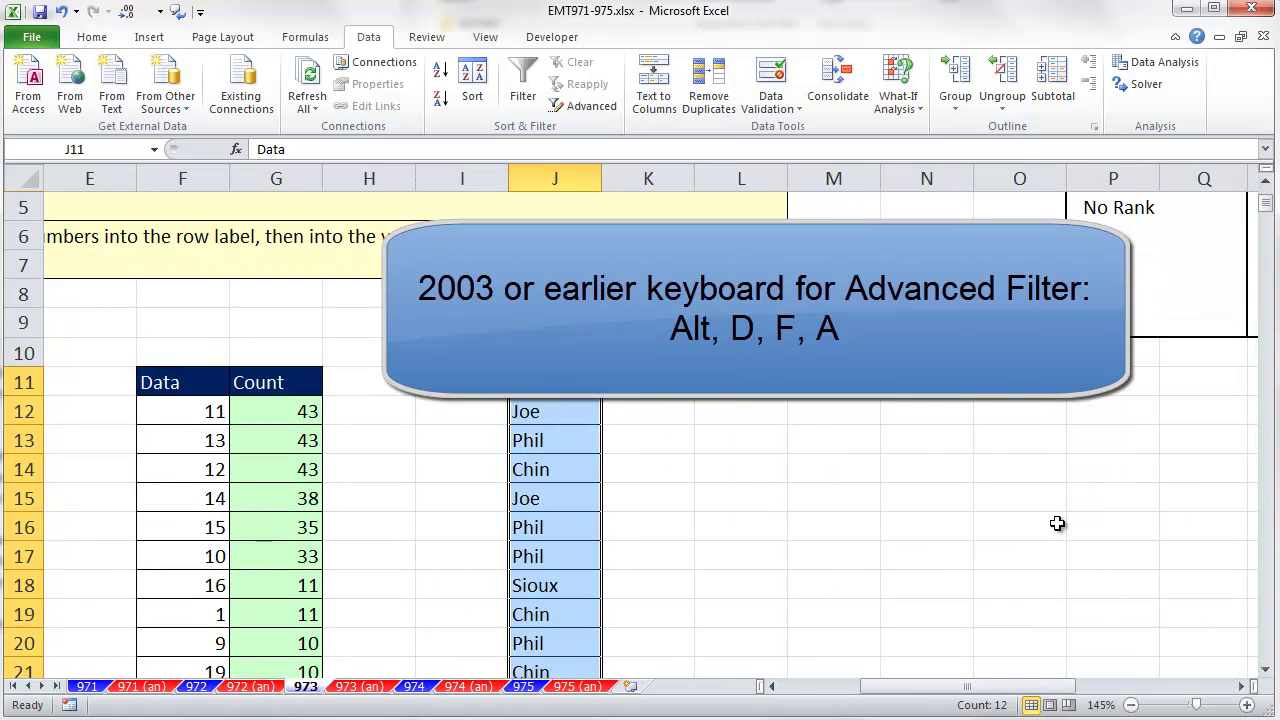
{"action": "scroll", "coordinate": [1040, 515], "scroll_direction": "down", "scroll_amount": 1}
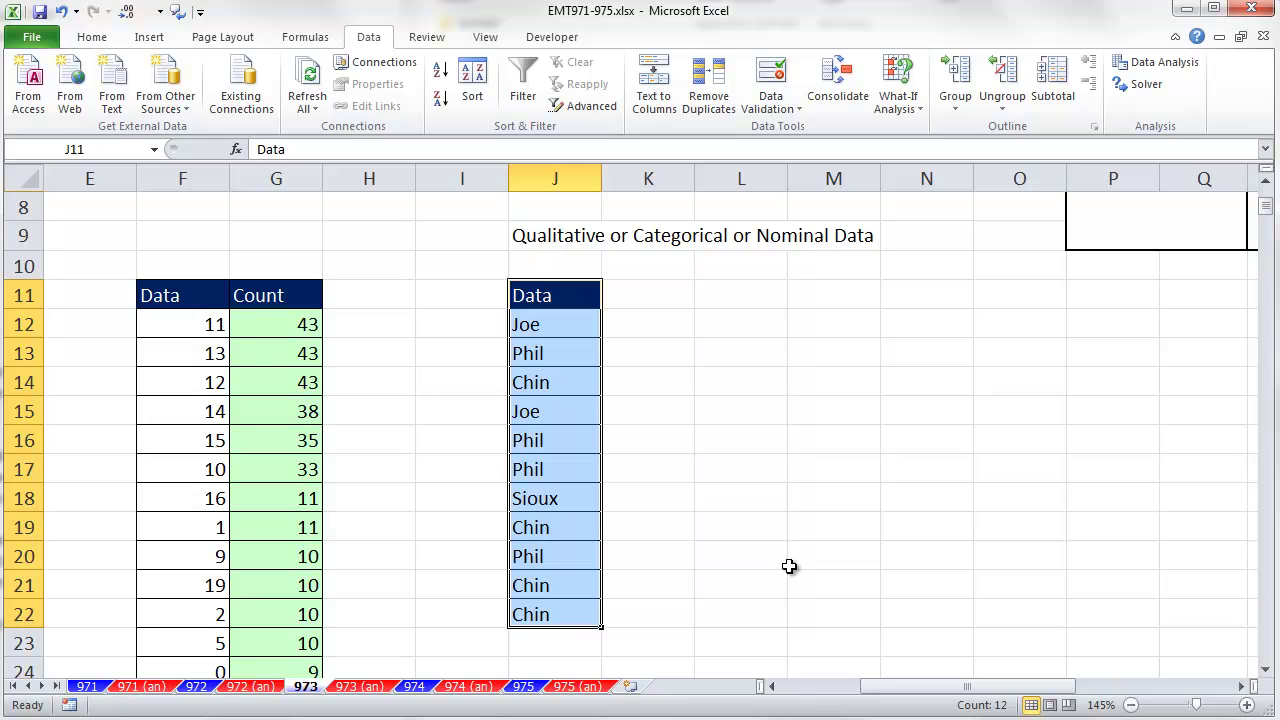
{"action": "key", "text": "alt+a"}
{"action": "key", "text": "q"}
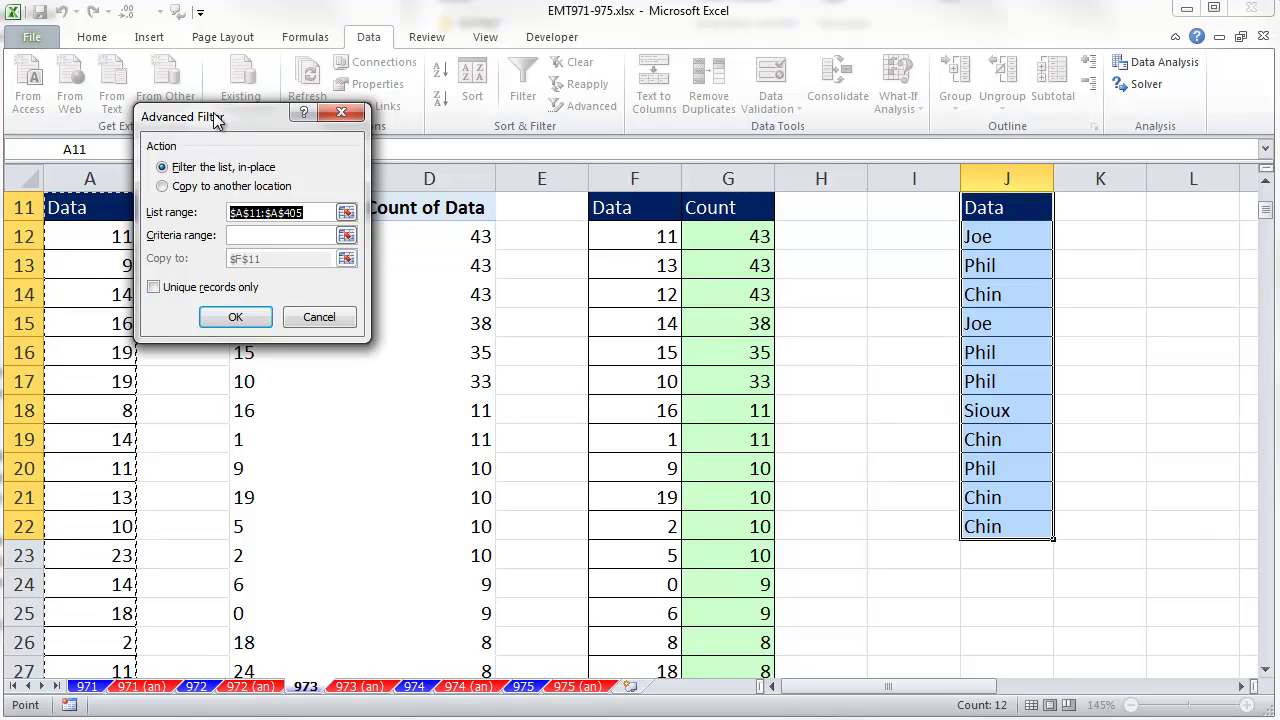
Set the Advanced Filter list range to the names in J11:J22
{"action": "left_click_drag", "start_coordinate": [225, 121], "coordinate": [774, 208]}
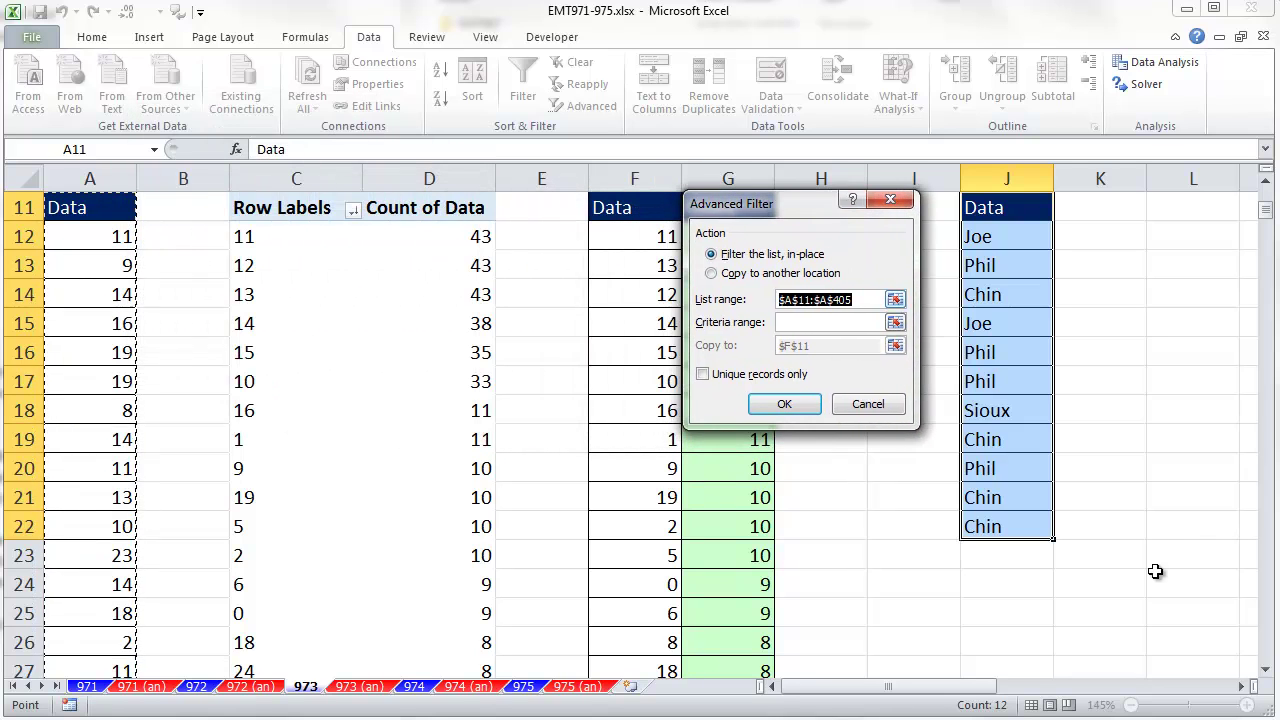
{"action": "left_click", "coordinate": [1241, 686]}
{"action": "left_click", "coordinate": [1241, 686]}
{"action": "left_click", "coordinate": [1241, 686]}
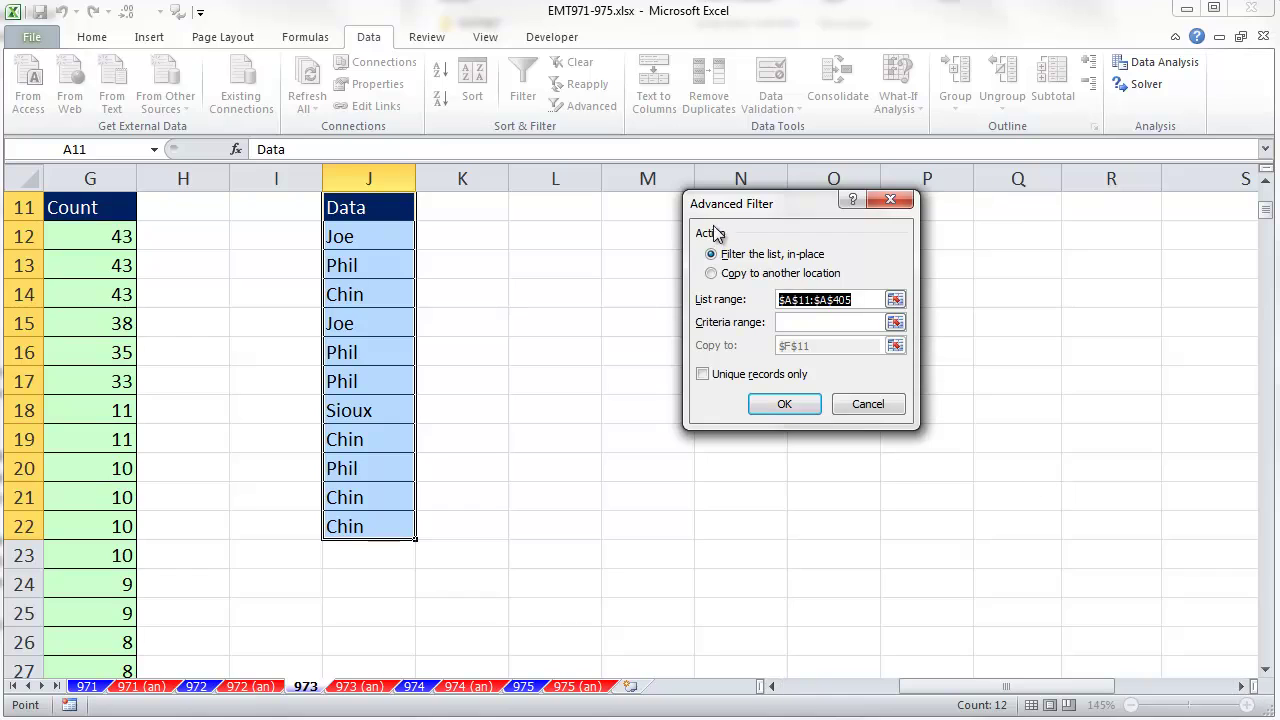
{"action": "left_click_drag", "start_coordinate": [725, 211], "coordinate": [562, 245]}
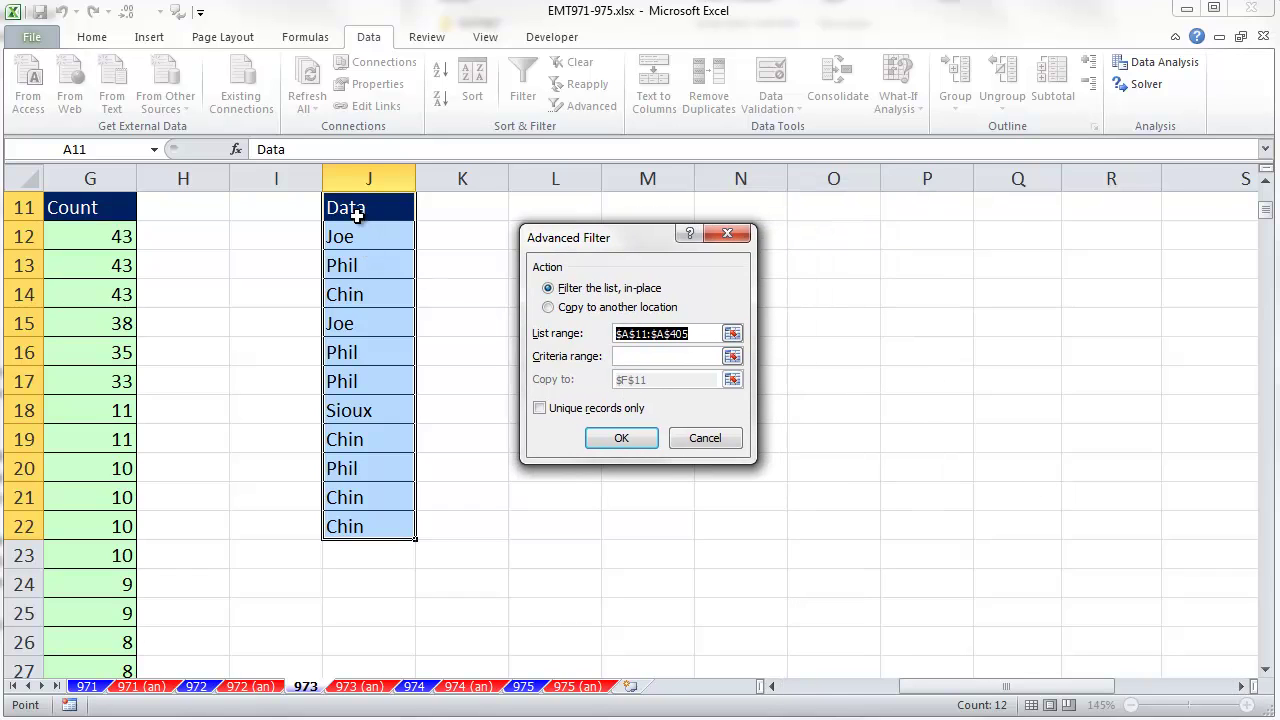
{"action": "left_click_drag", "start_coordinate": [345, 207], "coordinate": [363, 525]}
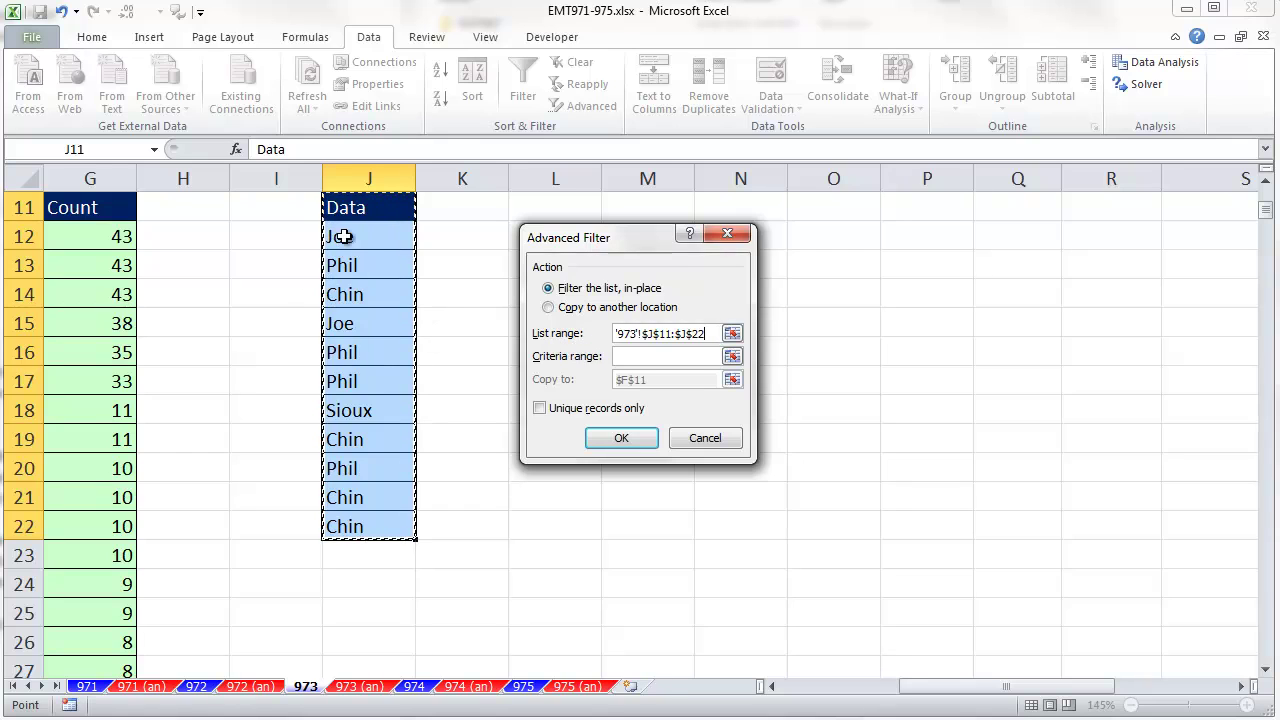
Copy unique records only to L11 and run the filter, extracting Joe, Phil, Chin and Sioux
{"action": "left_click", "coordinate": [1266, 183]}
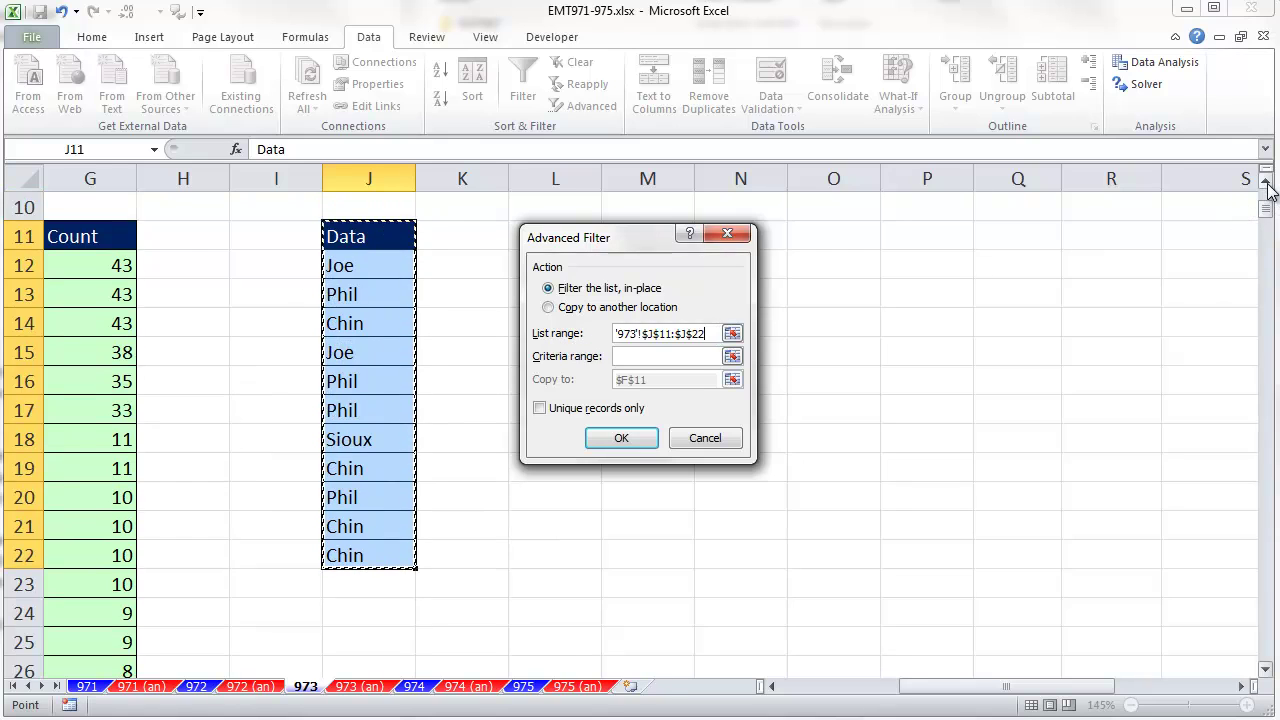
{"action": "left_click", "coordinate": [1266, 183]}
{"action": "left_click", "coordinate": [548, 307]}
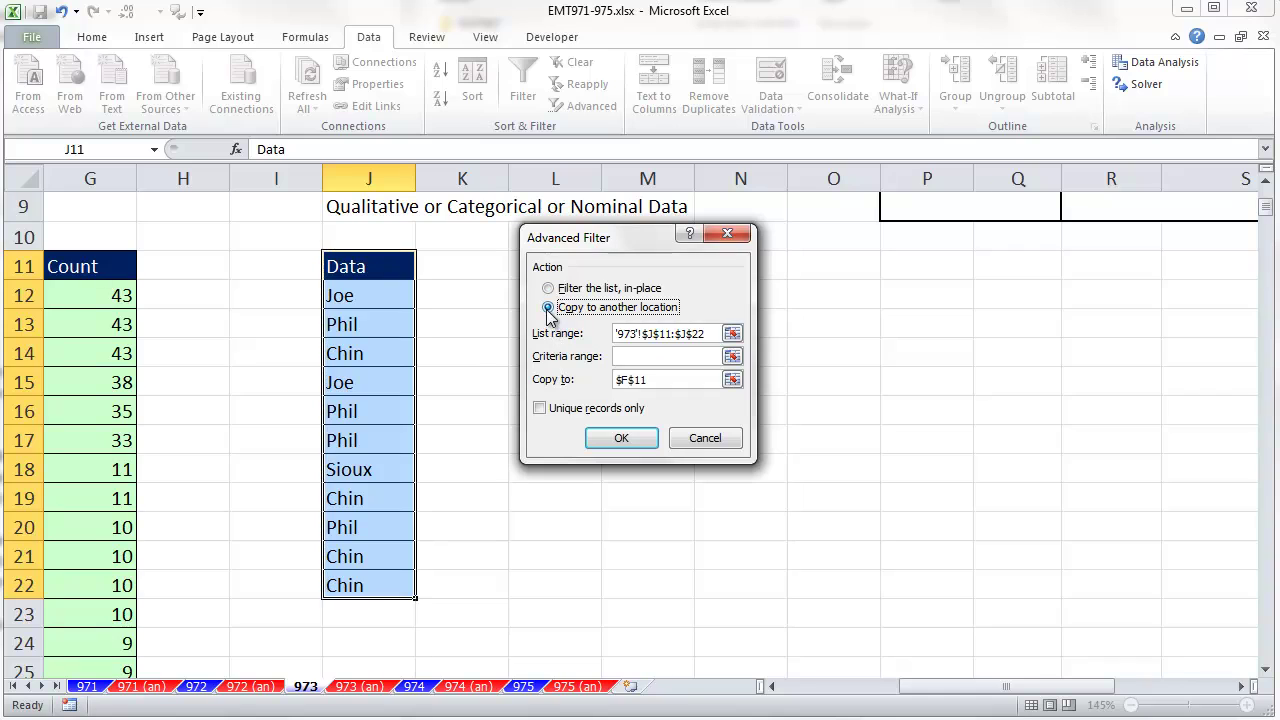
{"action": "left_click", "coordinate": [641, 336]}
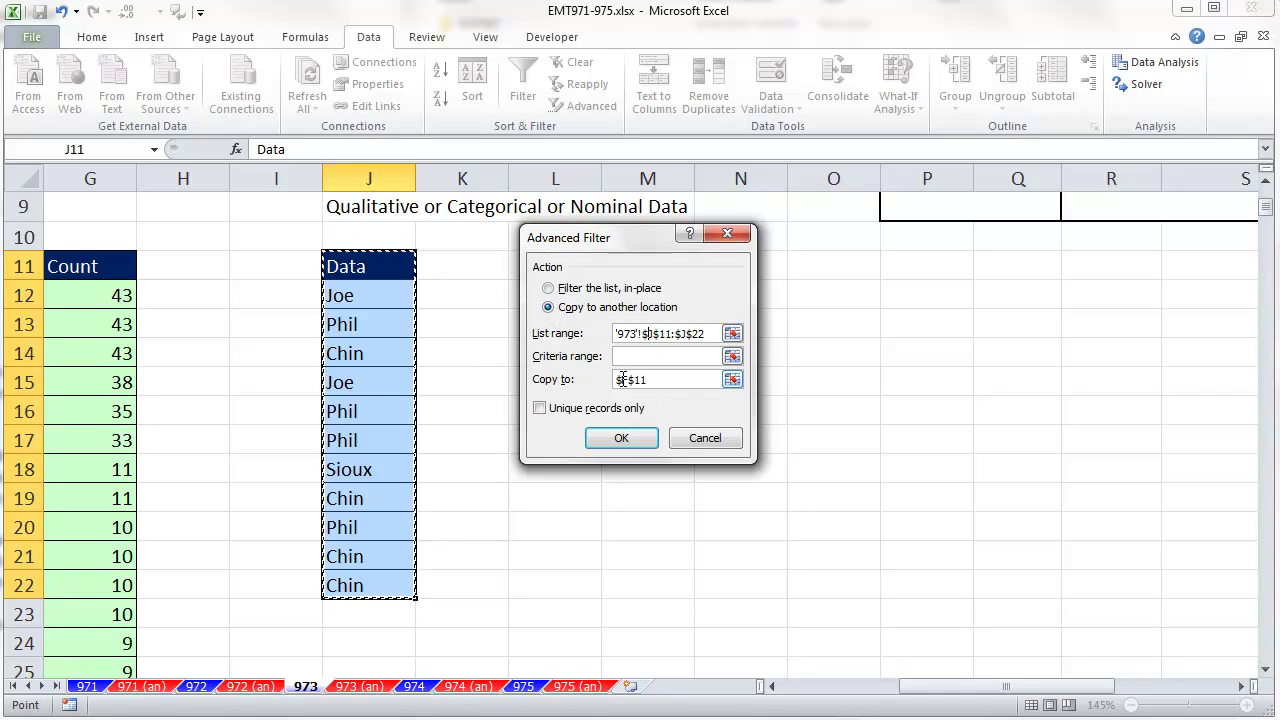
{"action": "left_click", "coordinate": [665, 381]}
{"action": "double_click", "coordinate": [608, 380]}
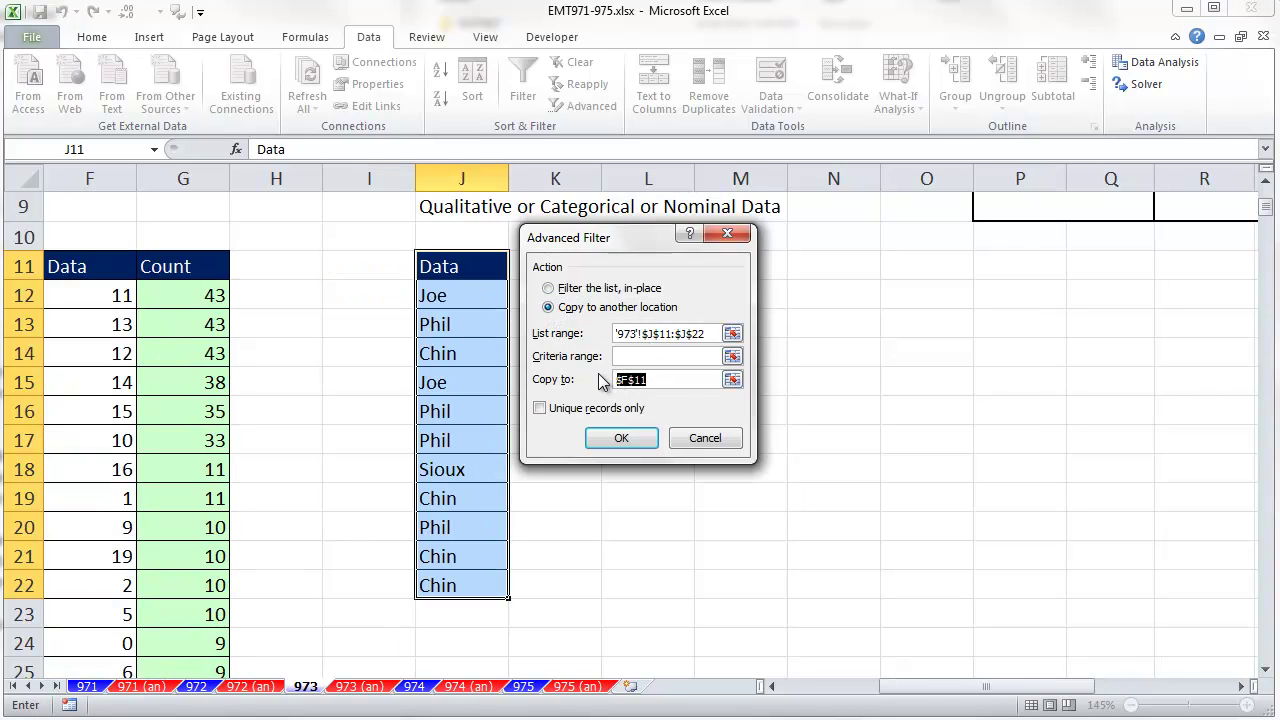
{"action": "left_click_drag", "start_coordinate": [569, 250], "coordinate": [160, 276]}
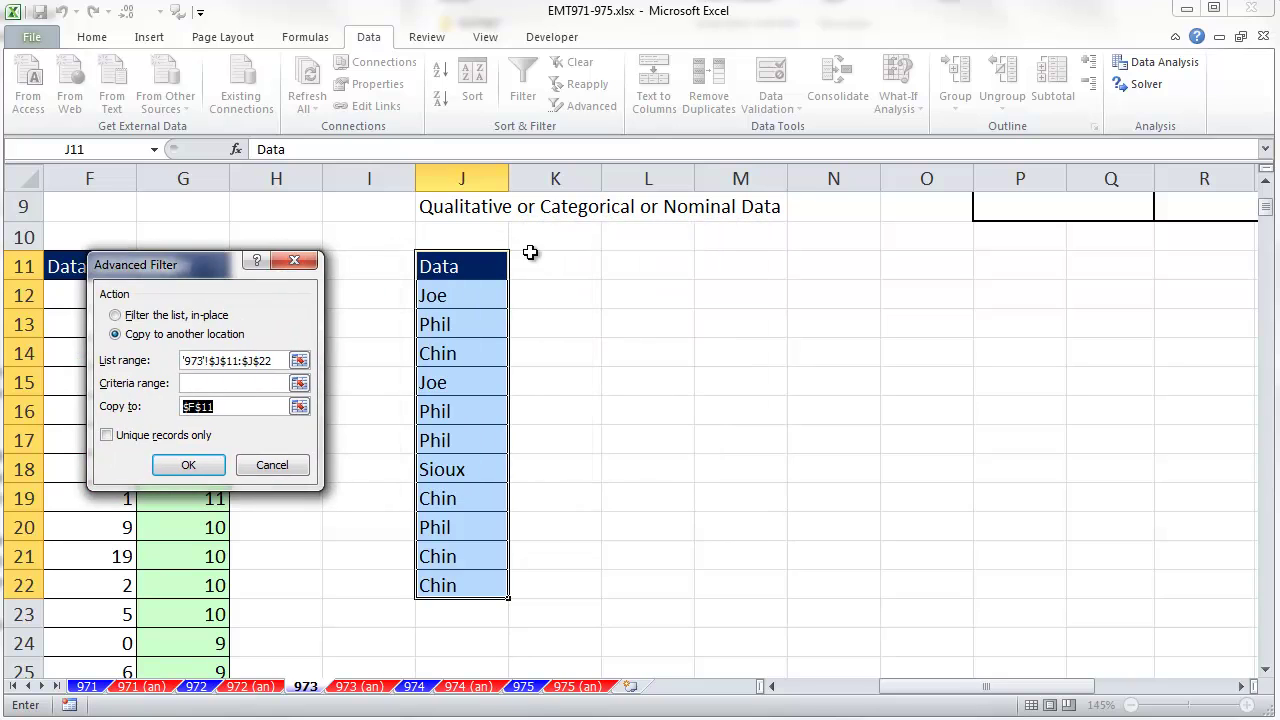
{"action": "left_click", "coordinate": [650, 270]}
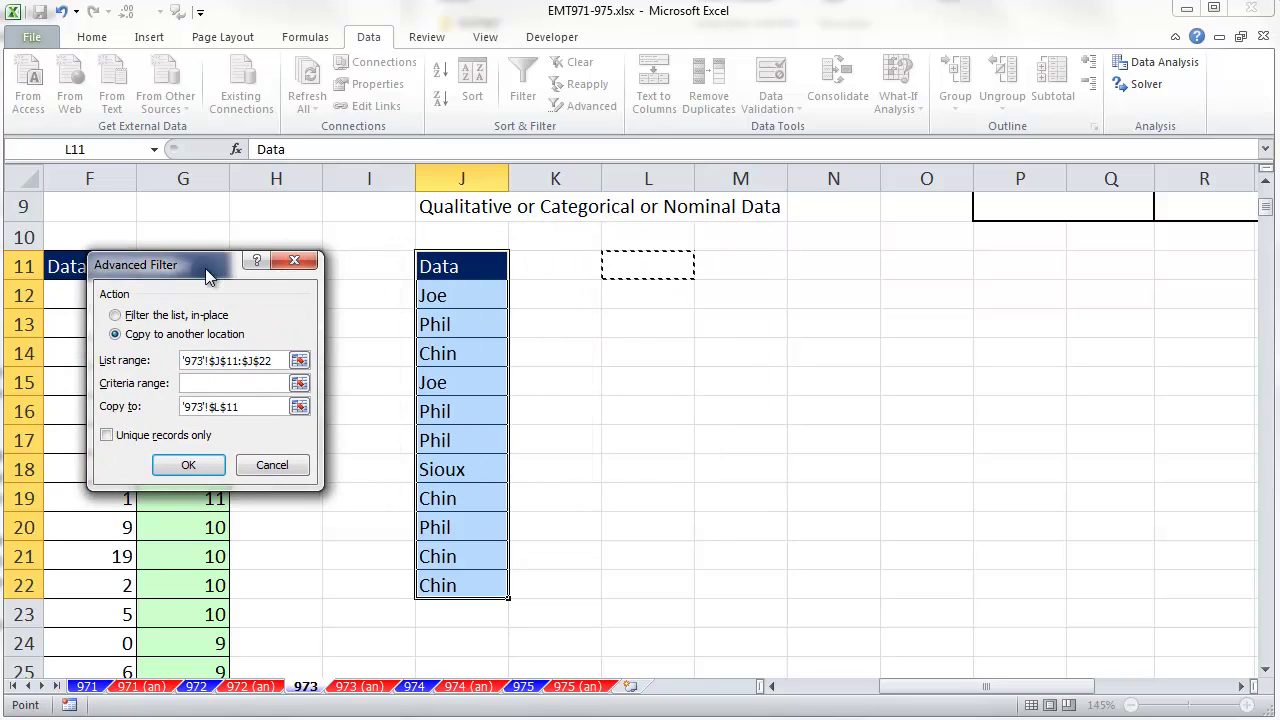
{"action": "left_click_drag", "start_coordinate": [207, 275], "coordinate": [396, 253]}
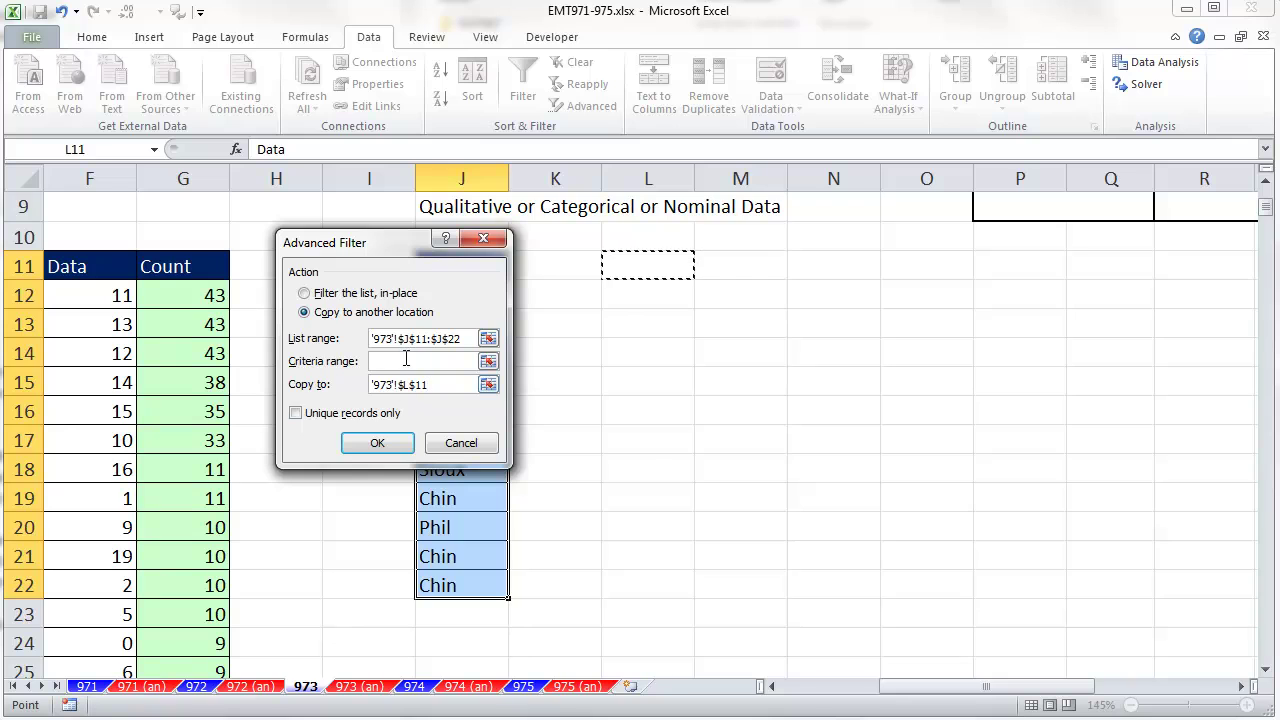
{"action": "left_click", "coordinate": [296, 413]}
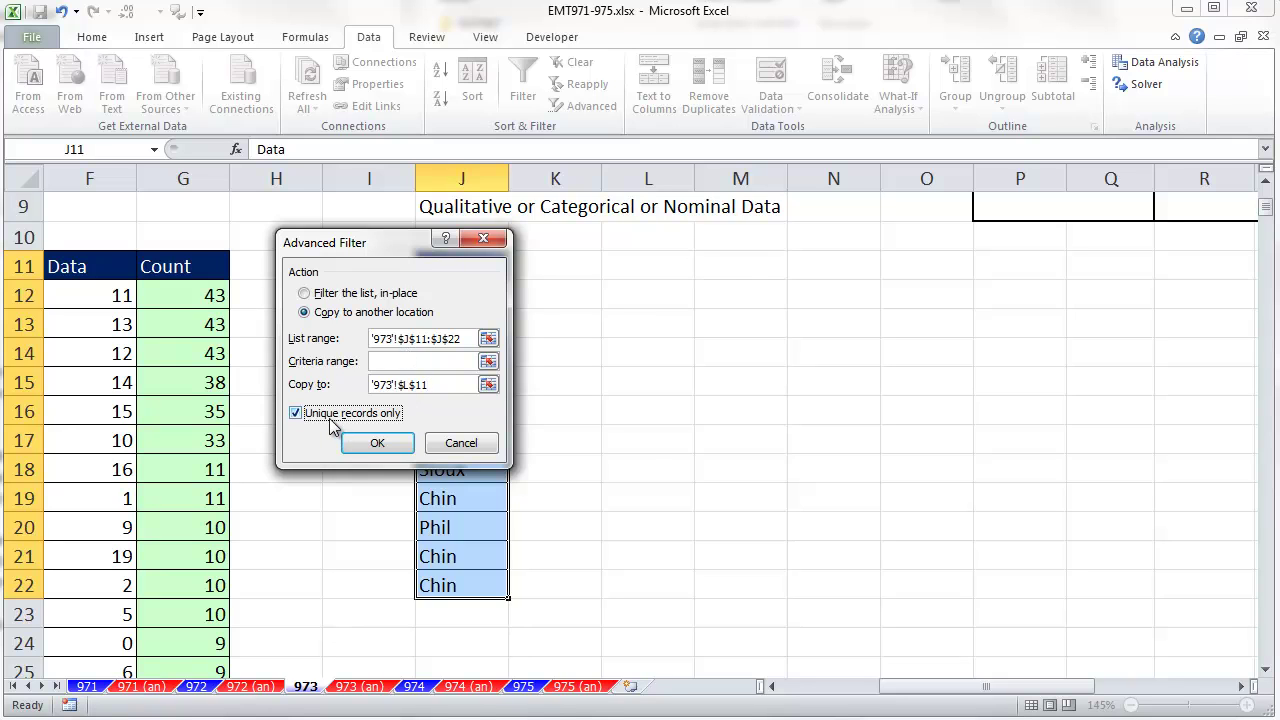
{"action": "left_click", "coordinate": [377, 443]}
Apply the Count column's formatting from G11:G12 to M11:M12 with Format Painter
{"action": "left_click", "coordinate": [707, 263]}
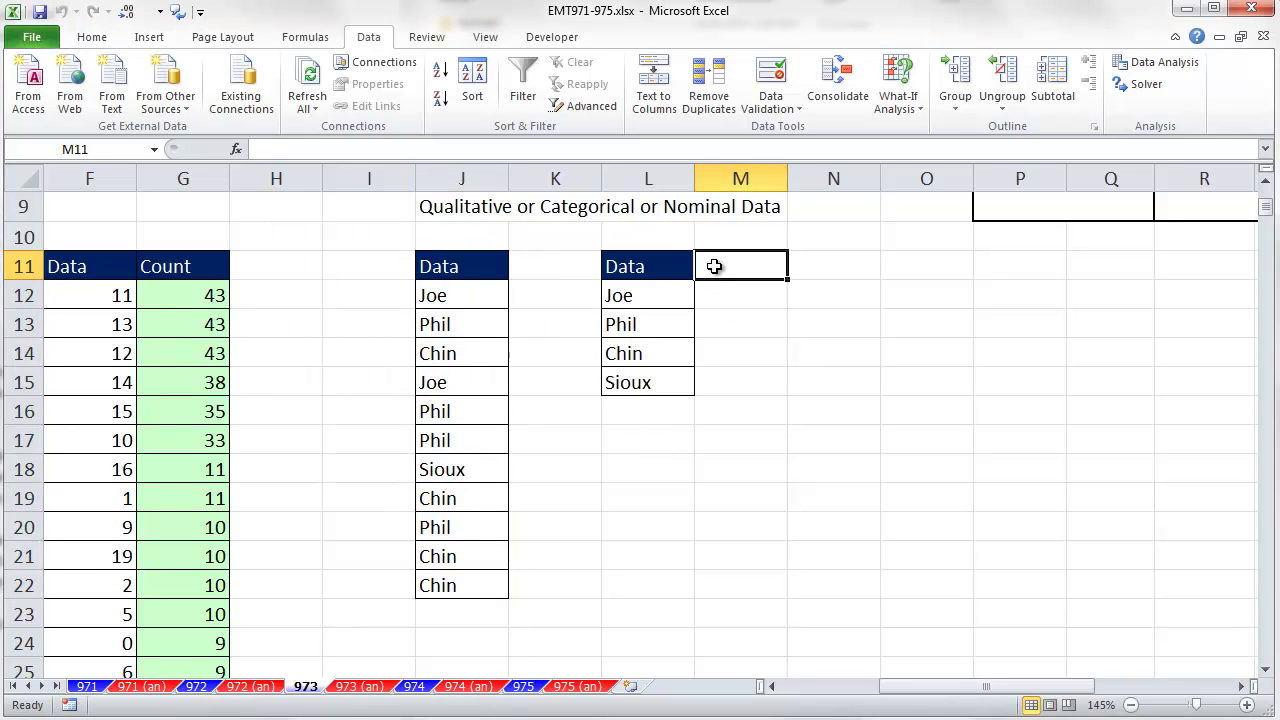
{"action": "left_click_drag", "start_coordinate": [195, 270], "coordinate": [212, 292]}
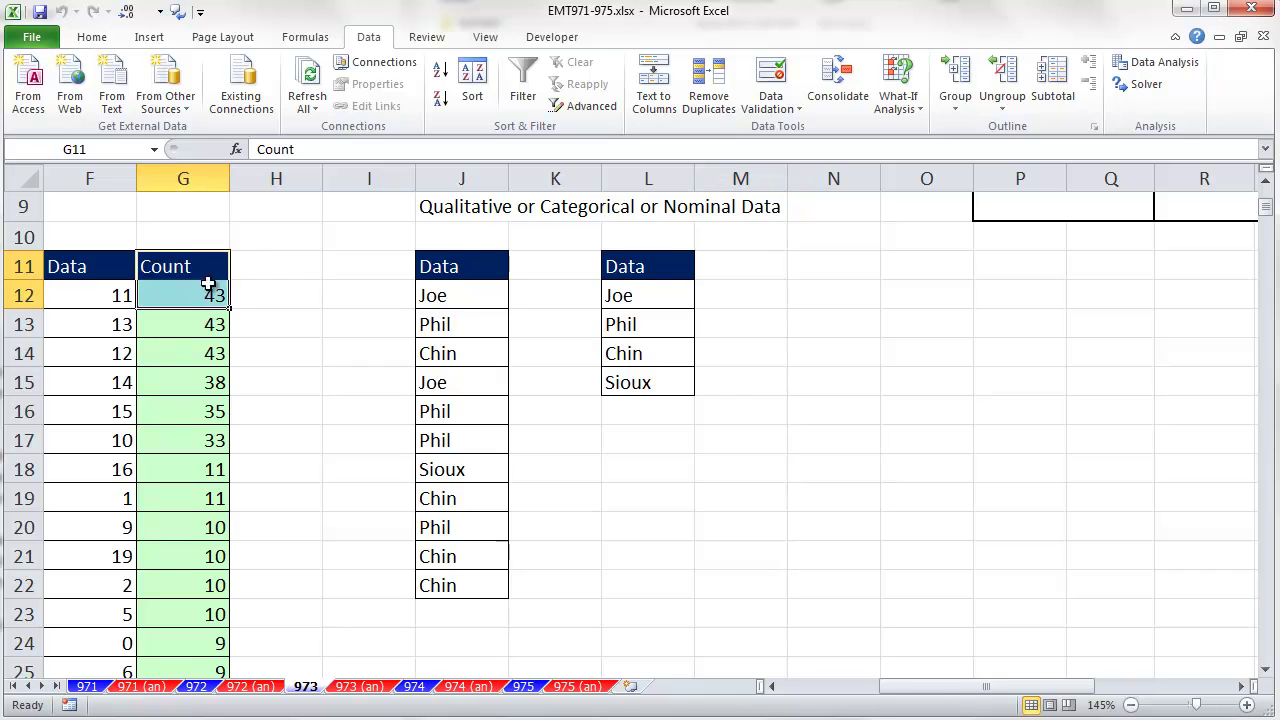
{"action": "left_click", "coordinate": [100, 38]}
{"action": "left_click", "coordinate": [102, 105]}
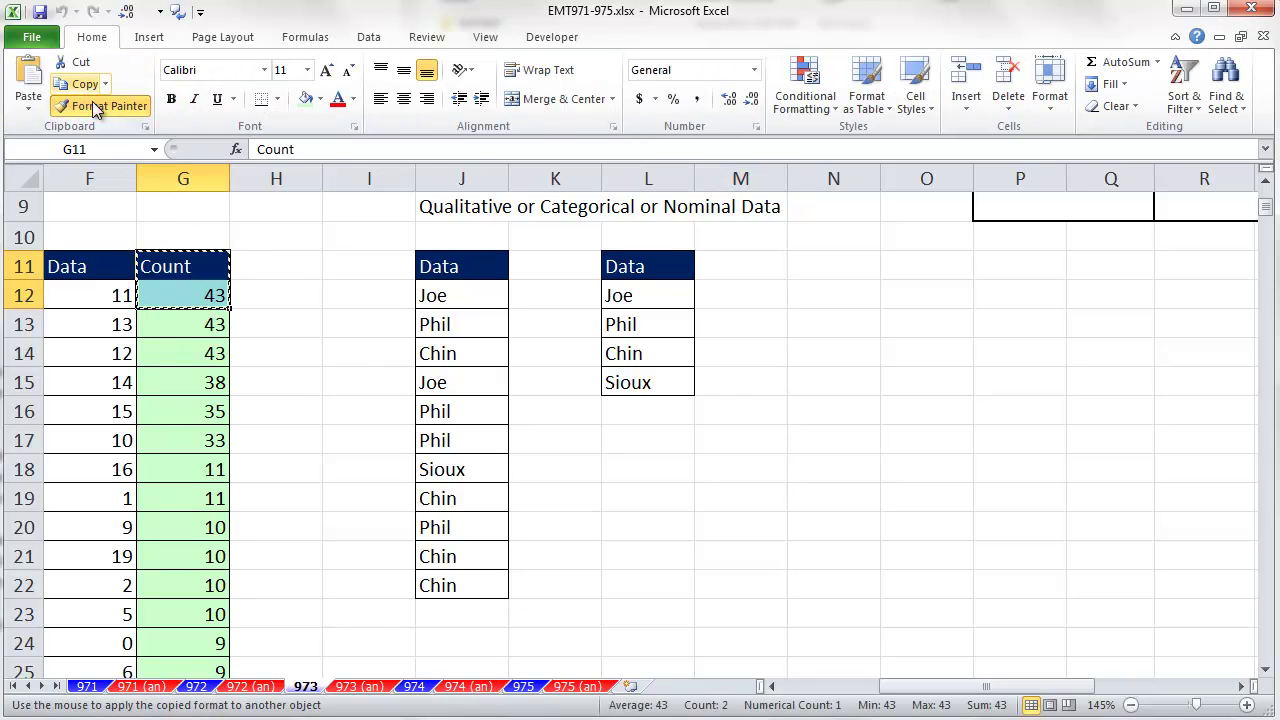
{"action": "left_click_drag", "start_coordinate": [740, 266], "coordinate": [746, 289]}
Enter =COUNTIF($J$12:$J$22,L12) in M12 and fill it down, giving counts 2, 4, 4, 1
{"action": "left_click", "coordinate": [746, 289]}
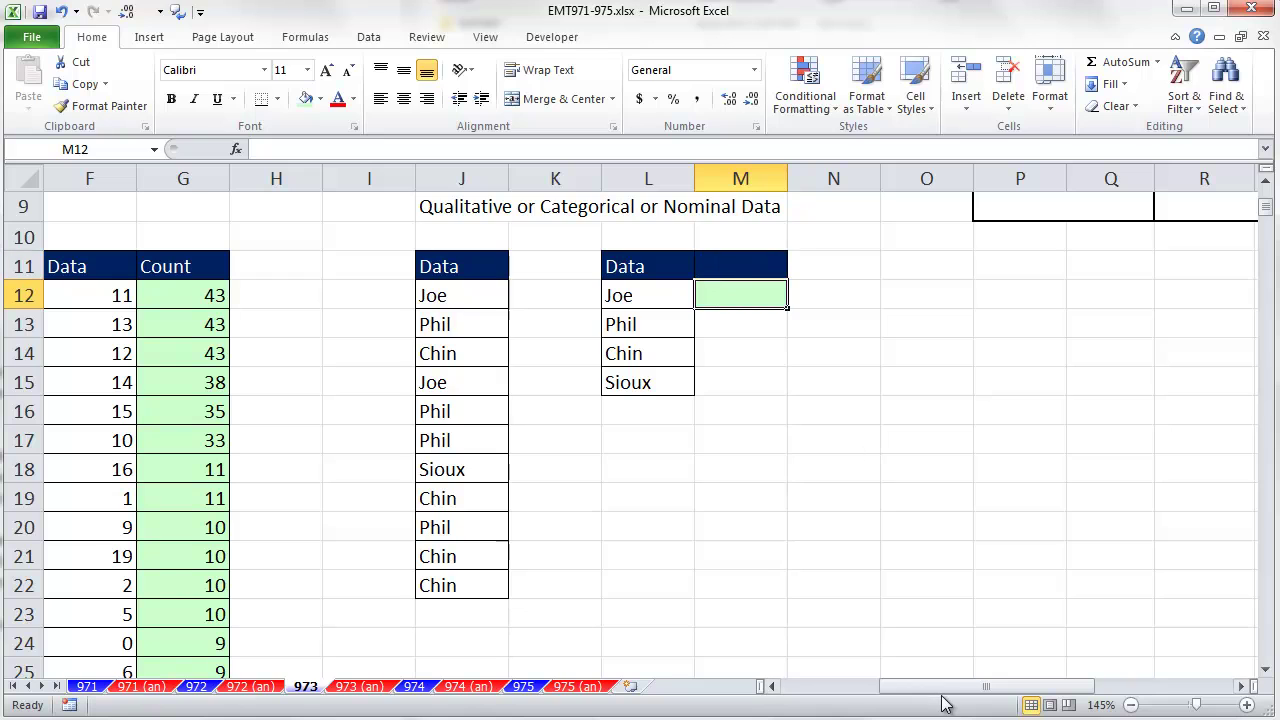
{"action": "type", "text": "=countif"}
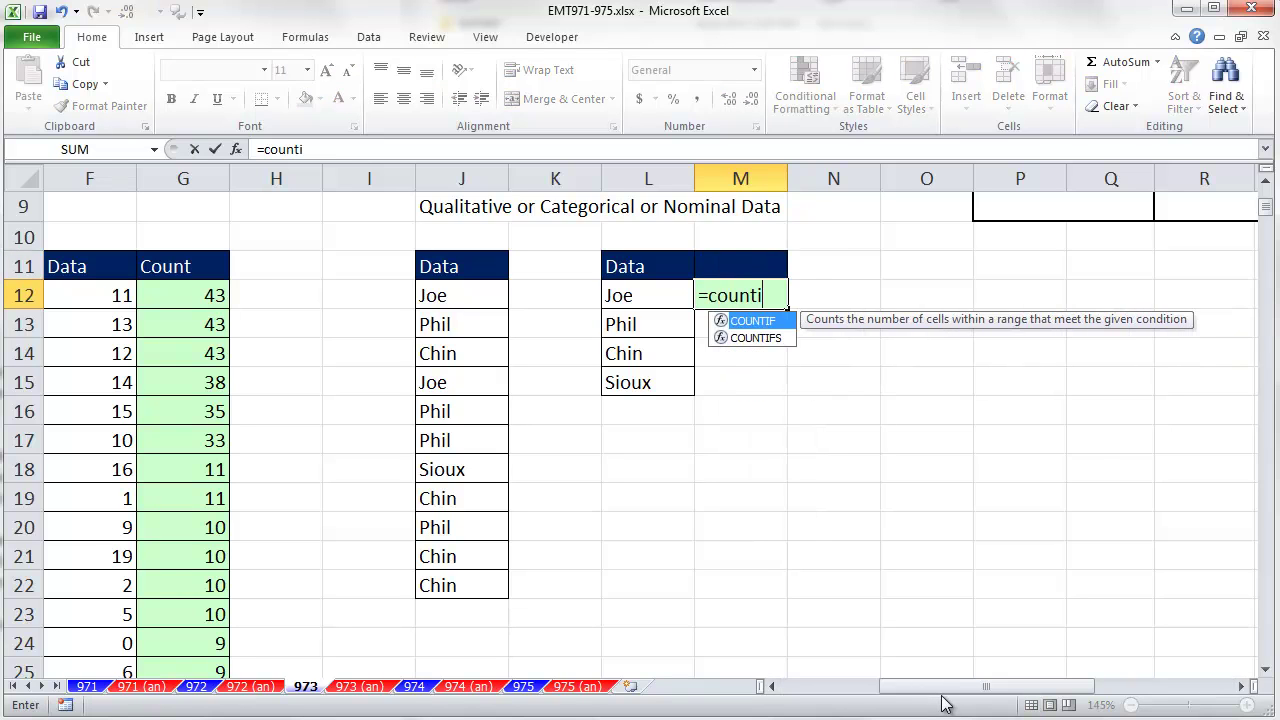
{"action": "key", "text": "Tab"}
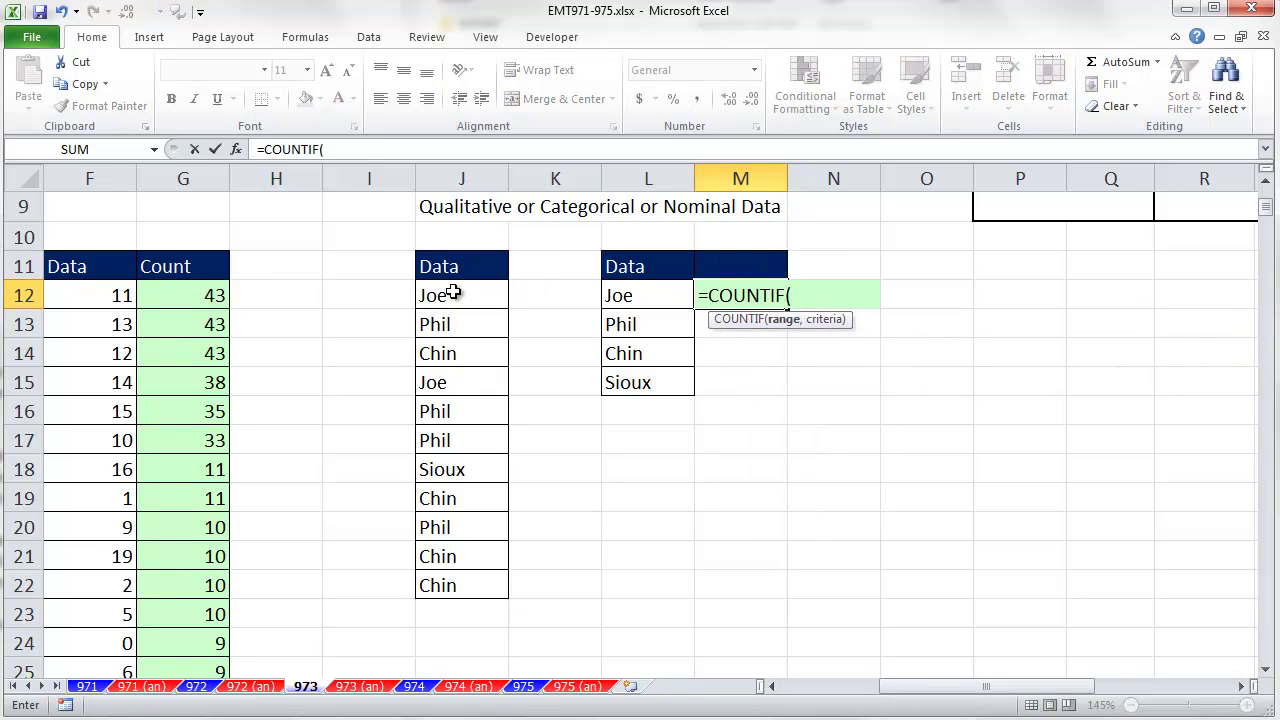
{"action": "left_click_drag", "start_coordinate": [451, 289], "coordinate": [471, 588]}
{"action": "key", "text": "F4"}
{"action": "type", "text": ","}
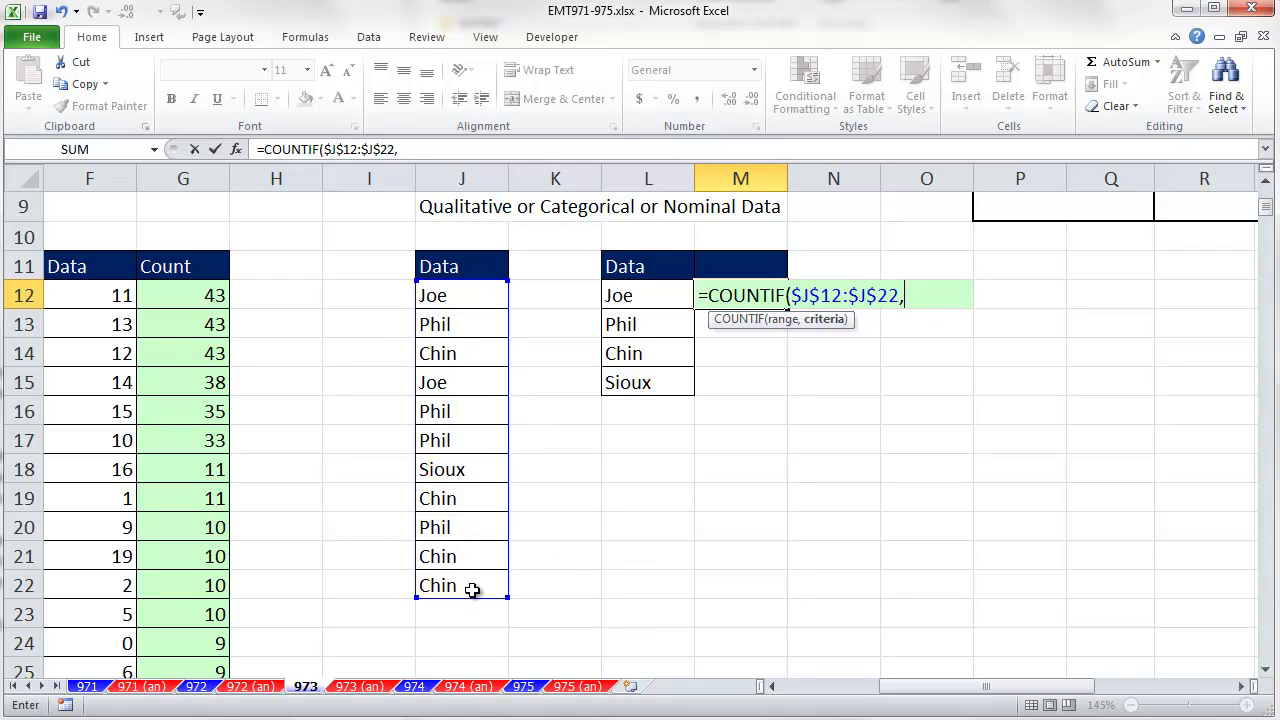
{"action": "key", "text": "Left"}
{"action": "key", "text": "ctrl+Return"}
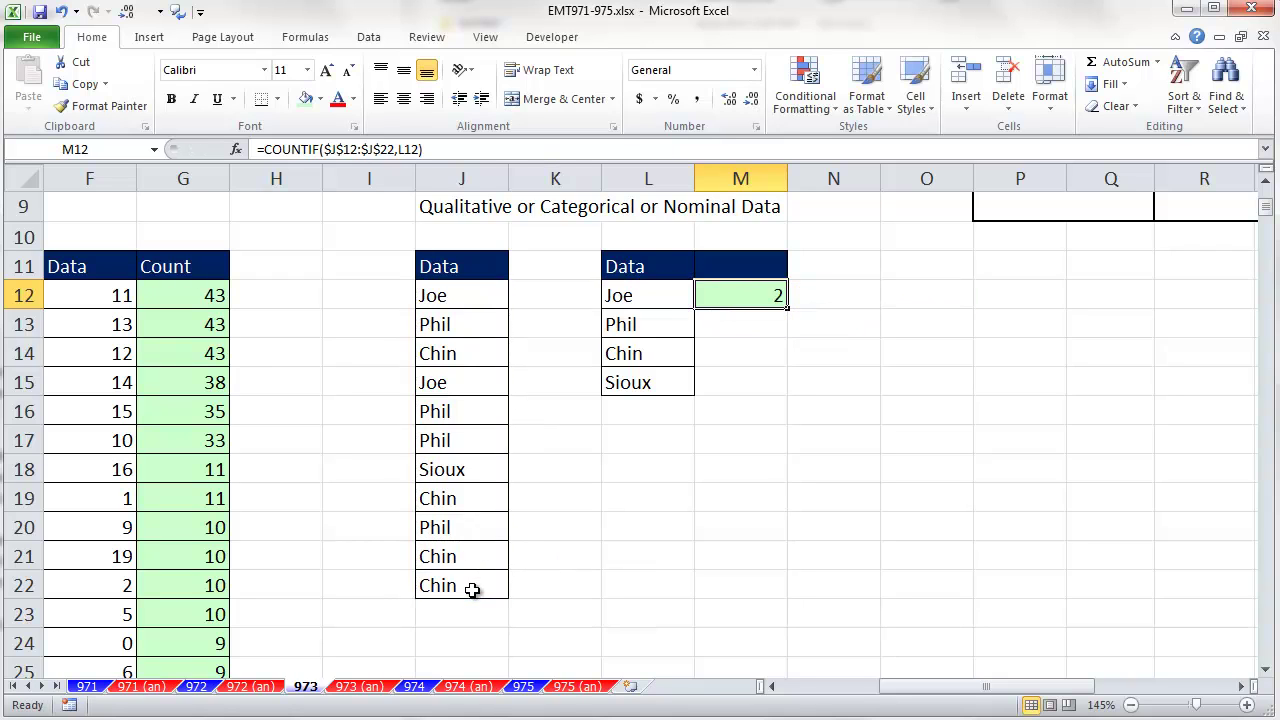
{"action": "double_click", "coordinate": [787, 311]}
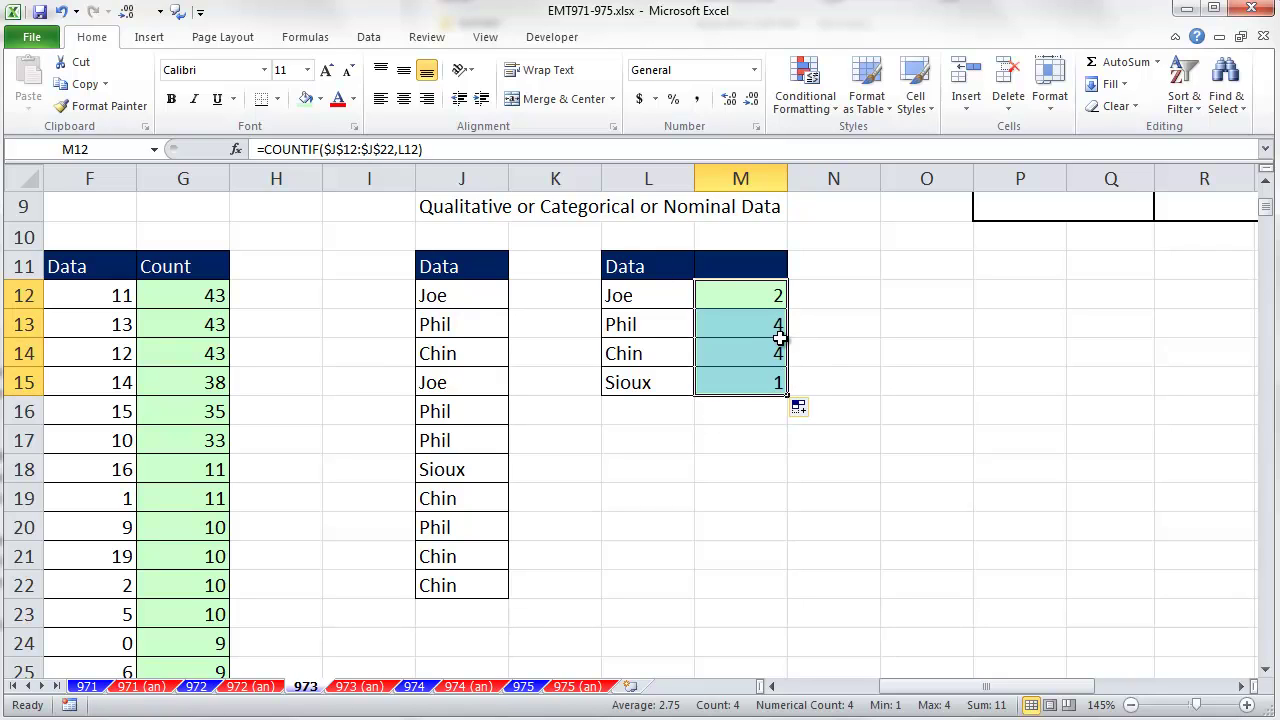
{"action": "left_click", "coordinate": [186, 271]}
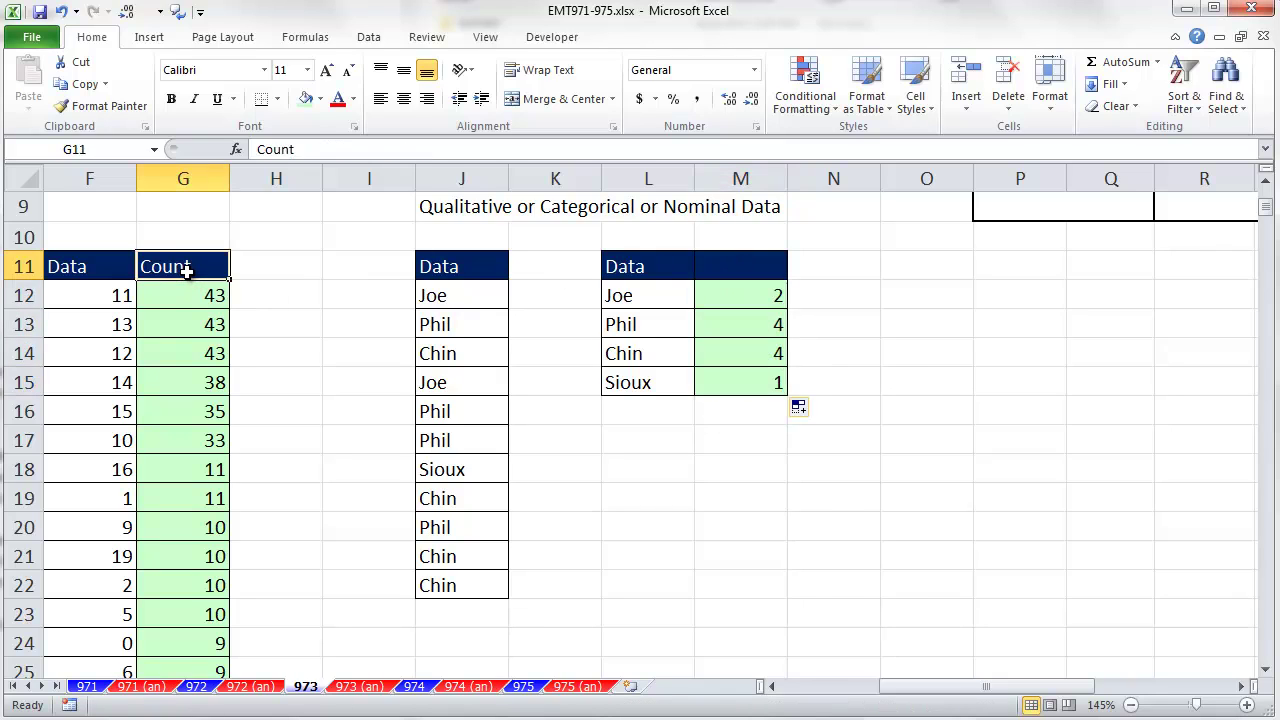
Paste the Count header into M11 and highlight Phil and Chin as the modal names
{"action": "key", "text": "ctrl+c"}
{"action": "left_click", "coordinate": [715, 268]}
{"action": "key", "text": "ctrl+v"}
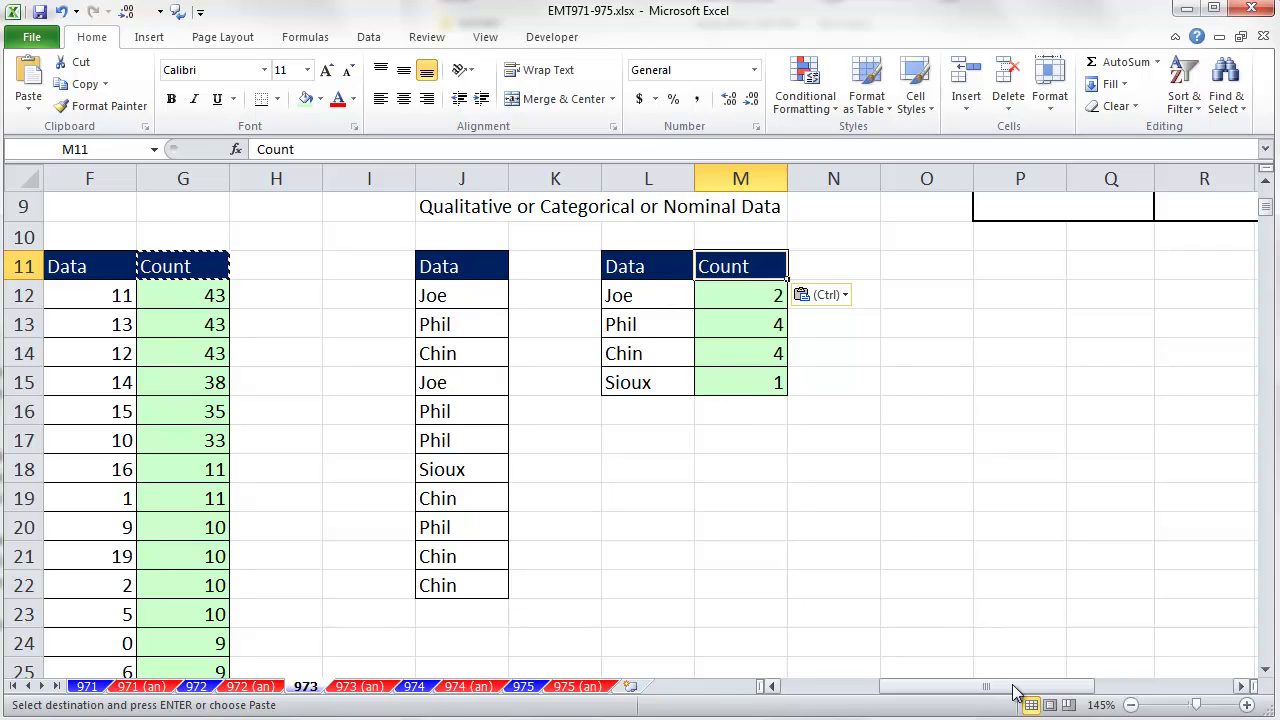
{"action": "left_click_drag", "start_coordinate": [672, 330], "coordinate": [737, 349]}
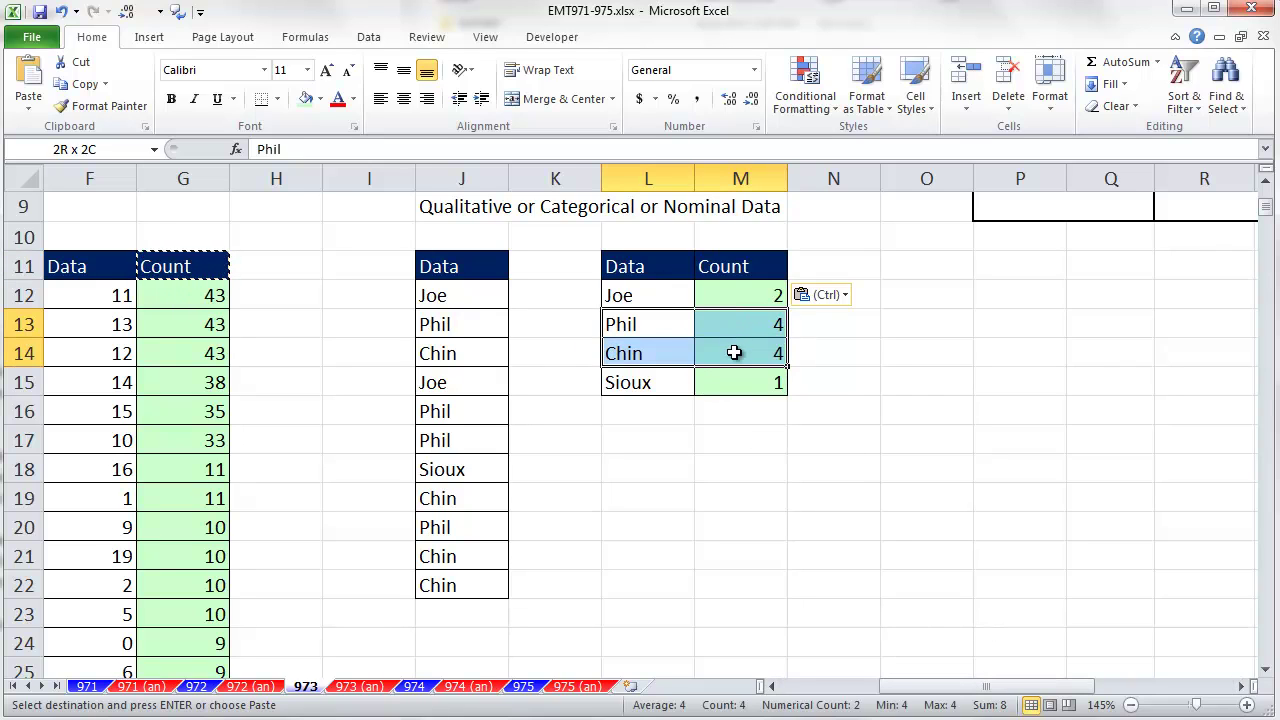
Scroll back to the numeric data and inspect the COUNTIF formula in G12
{"action": "left_click_drag", "start_coordinate": [918, 695], "coordinate": [820, 695]}
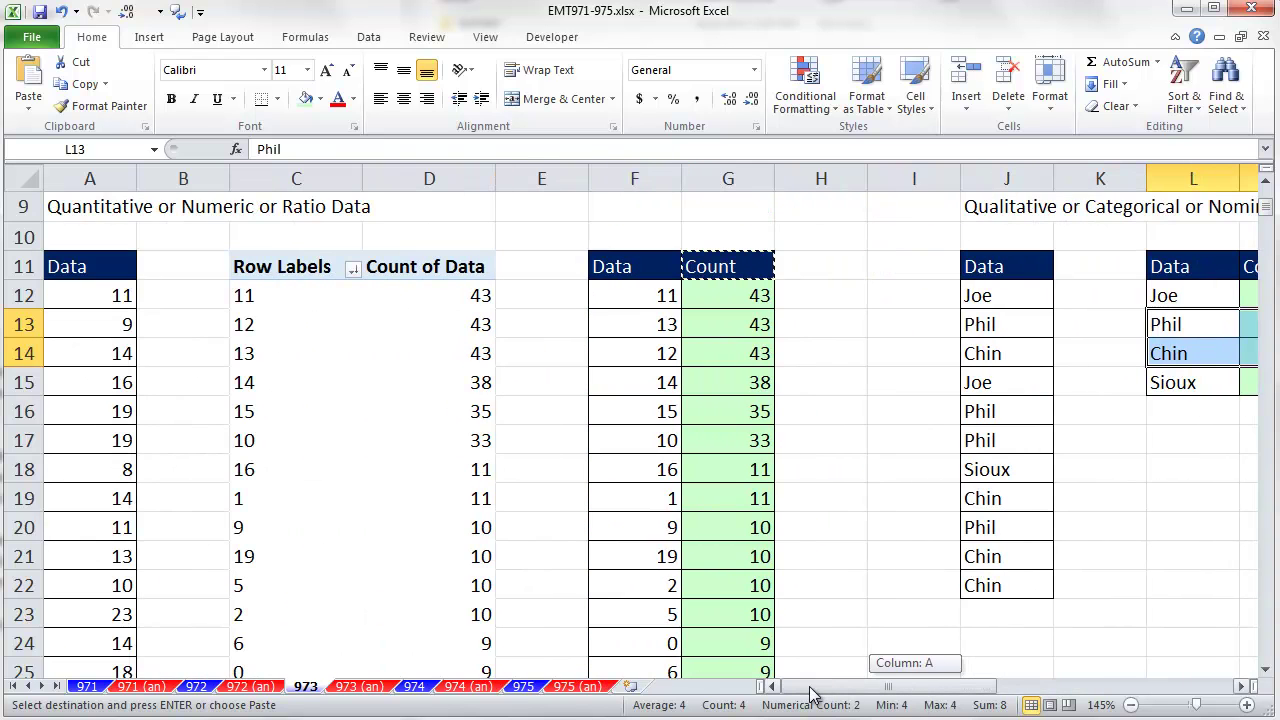
{"action": "scroll", "coordinate": [808, 592], "scroll_direction": "up", "scroll_amount": 3}
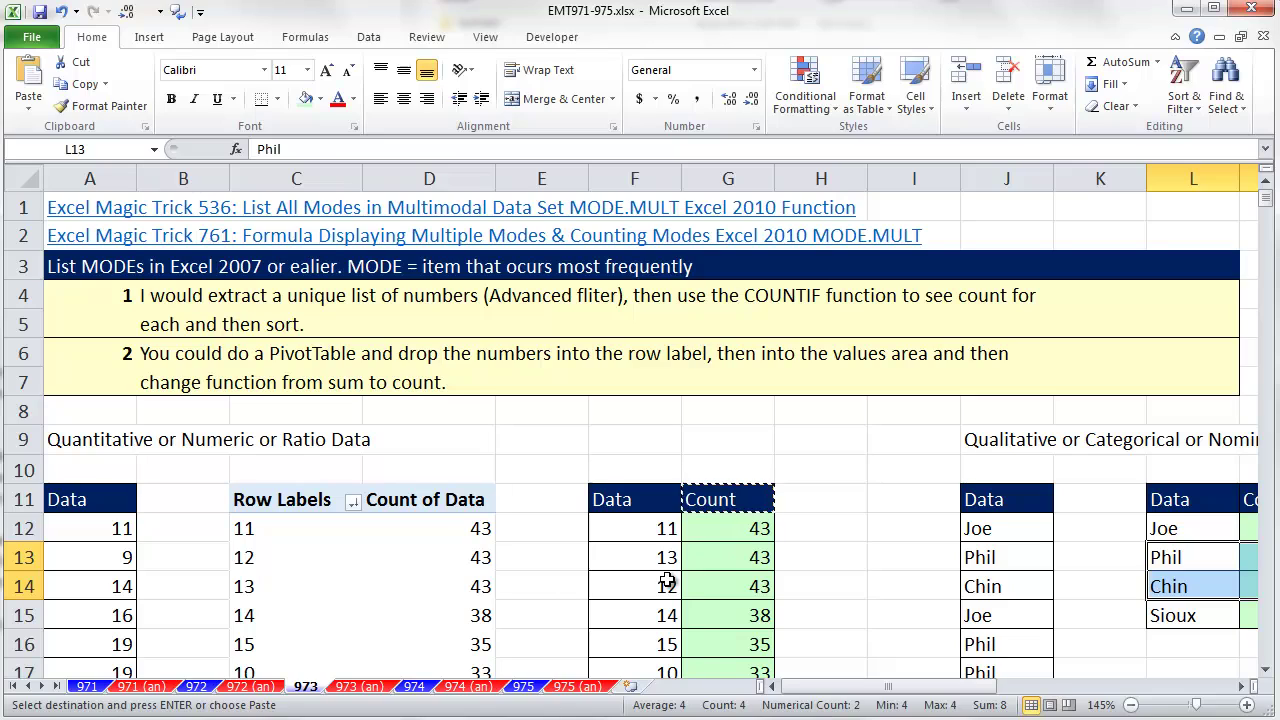
{"action": "double_click", "coordinate": [737, 534]}
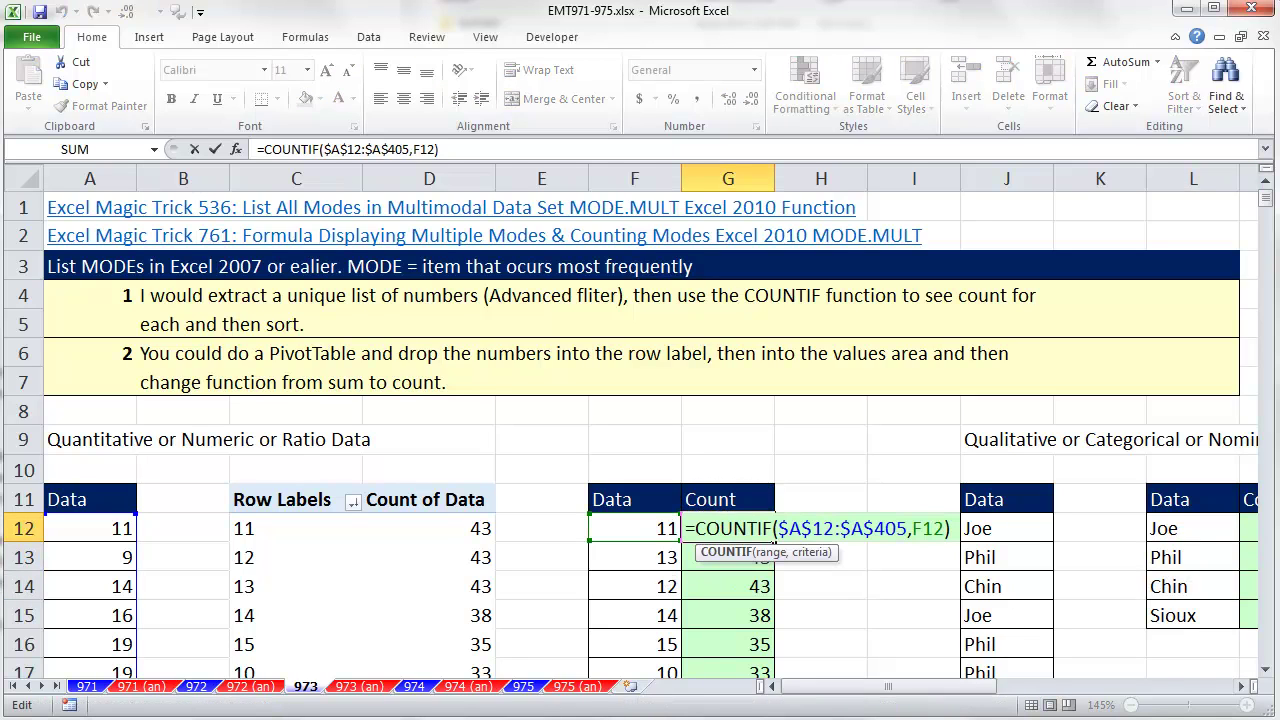